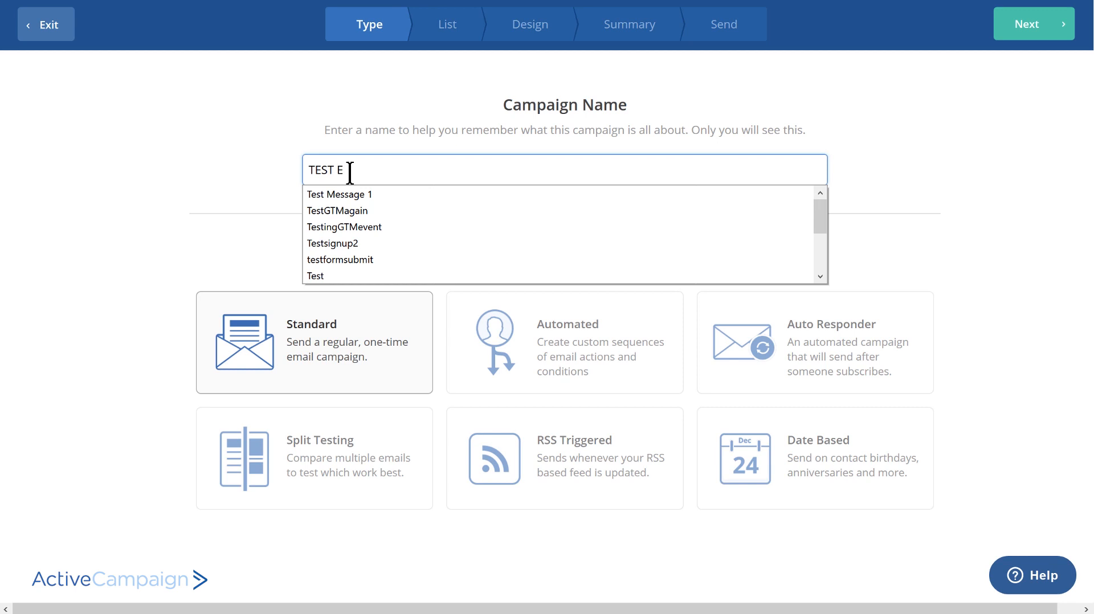
- Choose Split Testing as the type for the TEST EMAIL campaign and select the ActiveGrowth list as recipients
click(300, 503)
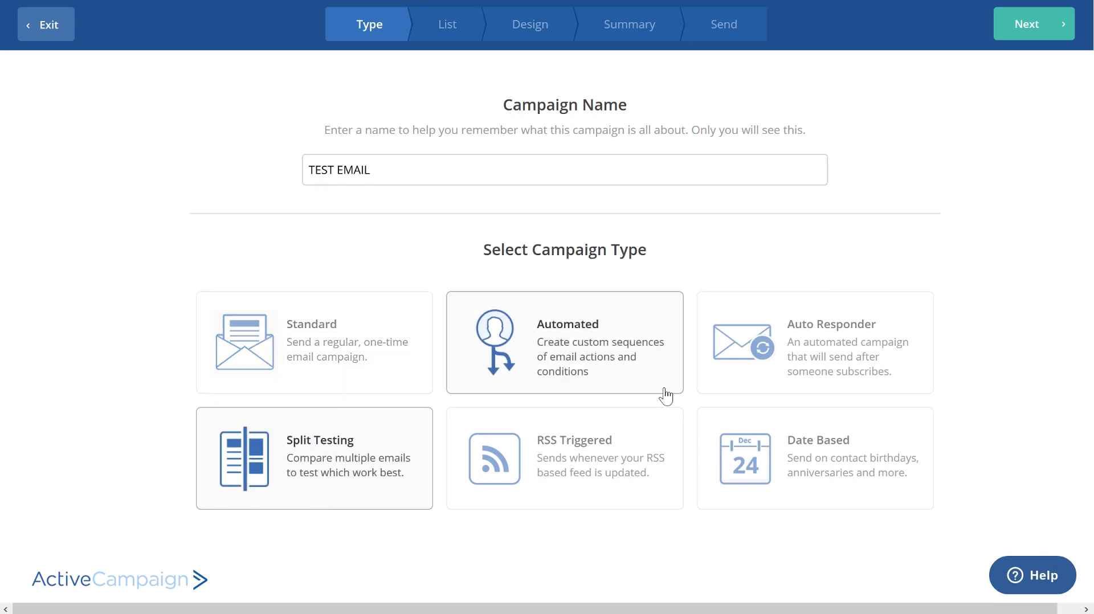
click(1025, 32)
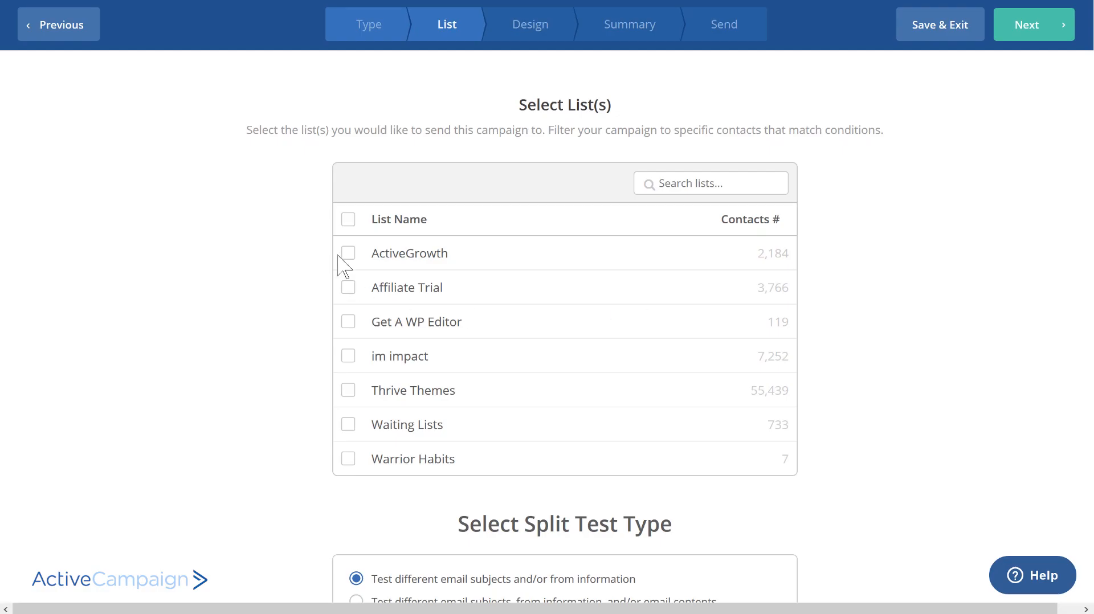
click(349, 254)
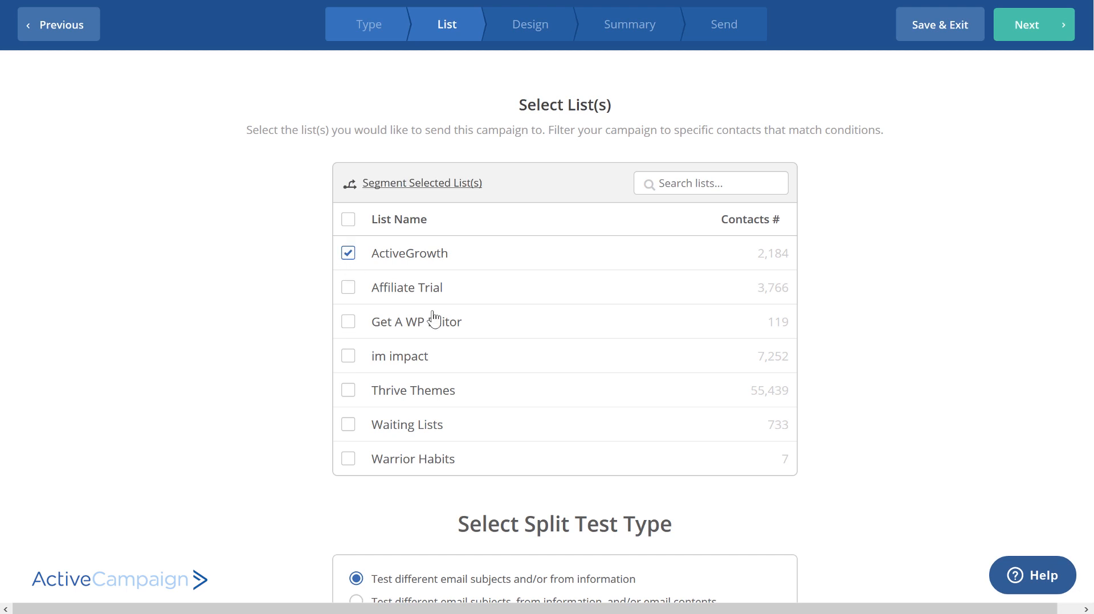
- Set the split test type to different email subjects and/or from information, and continue to the design stage
scroll(819, 205, down, 4)
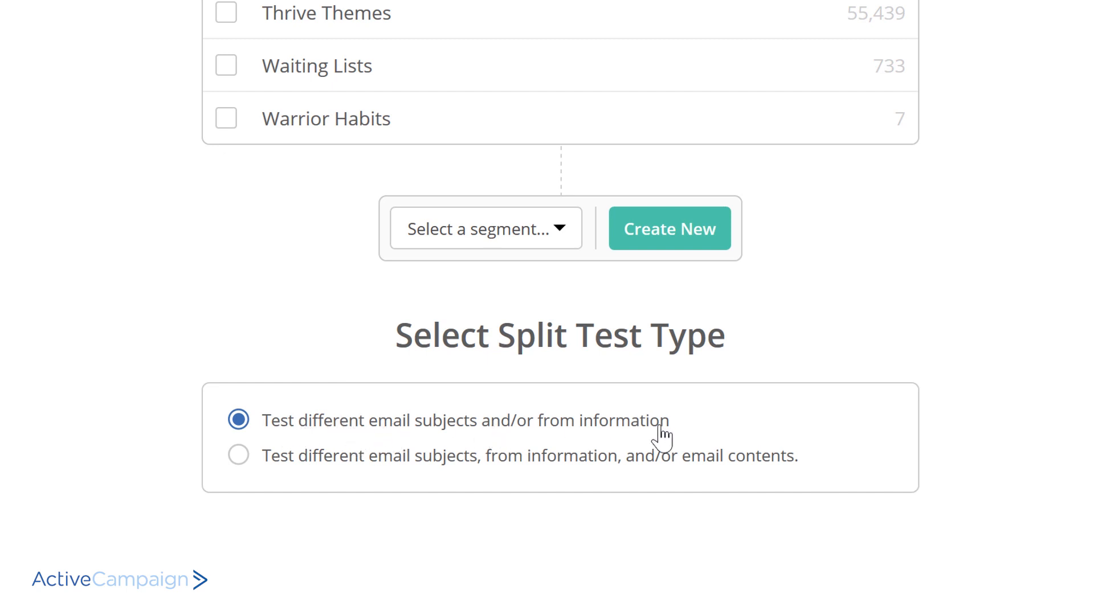
click(239, 458)
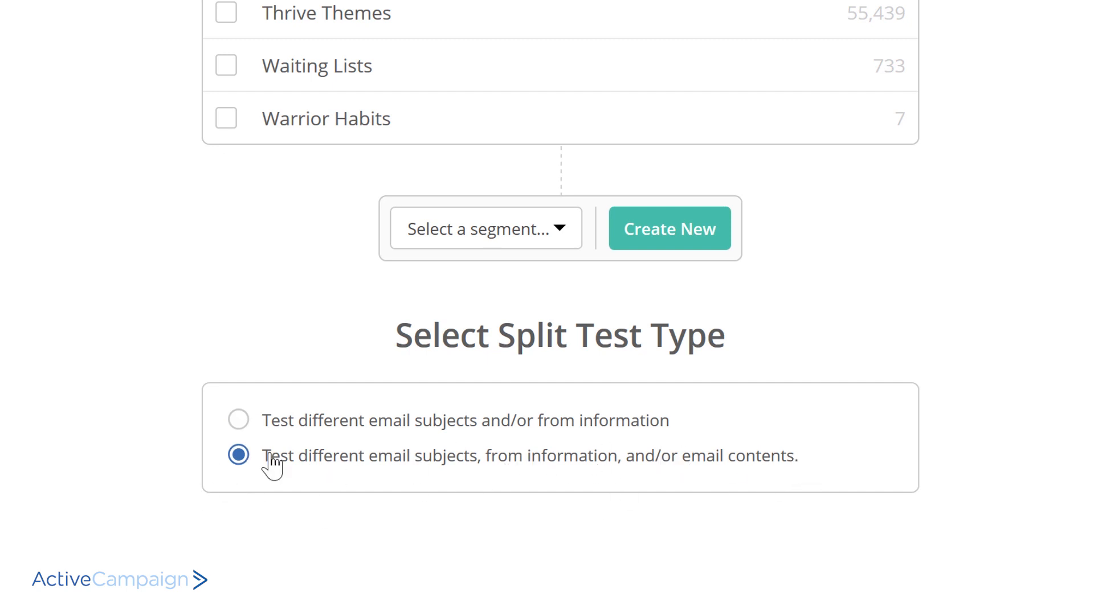
click(239, 420)
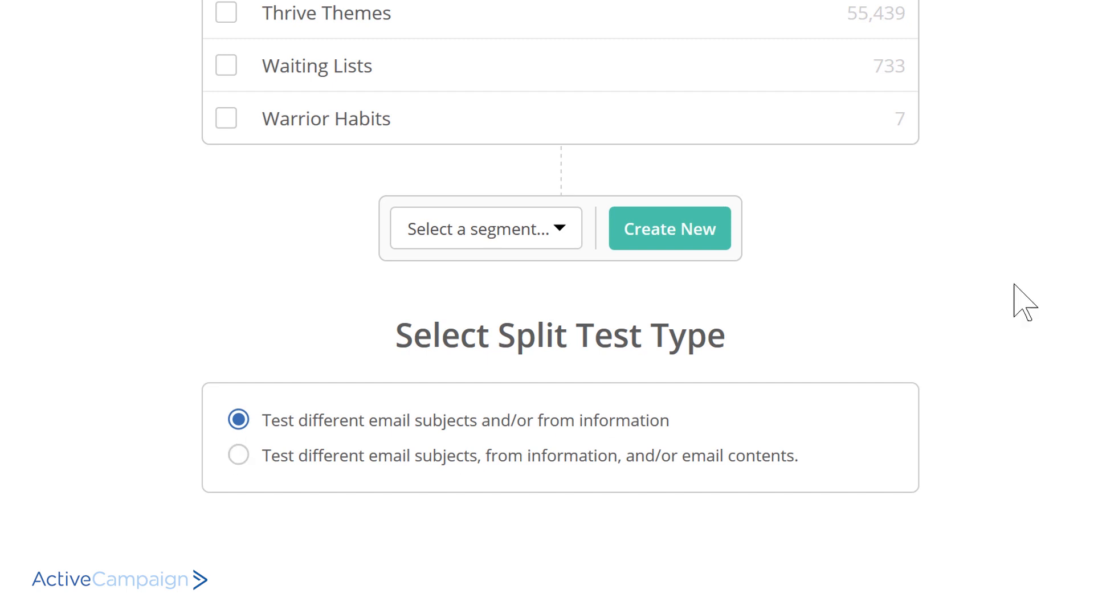
scroll(973, 248, up, 4)
scroll(973, 248, down, 3)
scroll(724, 328, up, 4)
click(1038, 22)
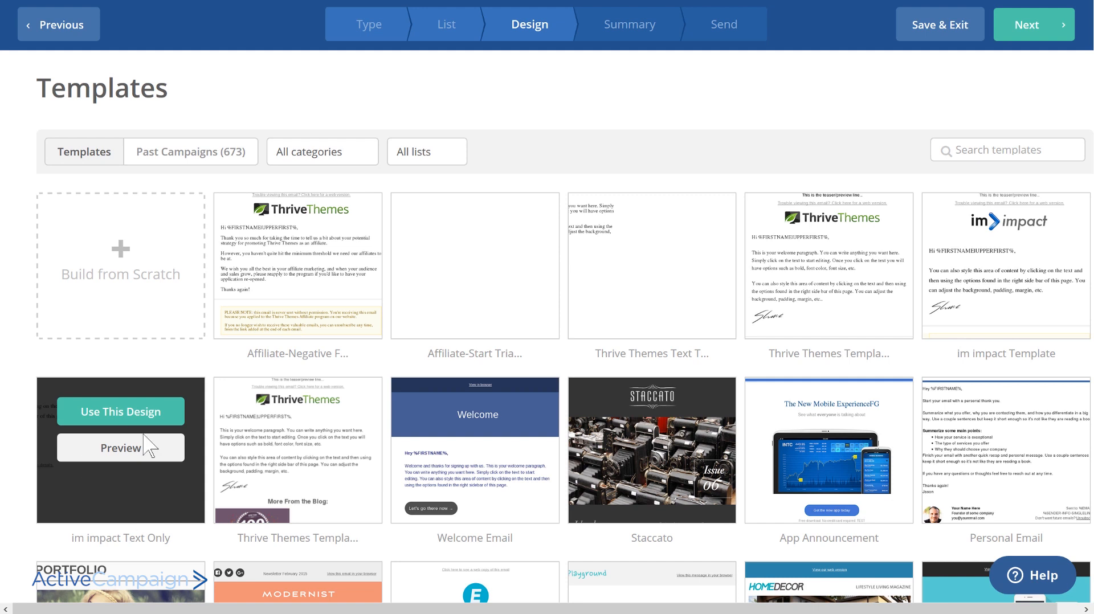
- Pick an email template, set the email subject to "Test Subject Line 1" and continue to the editor
click(134, 420)
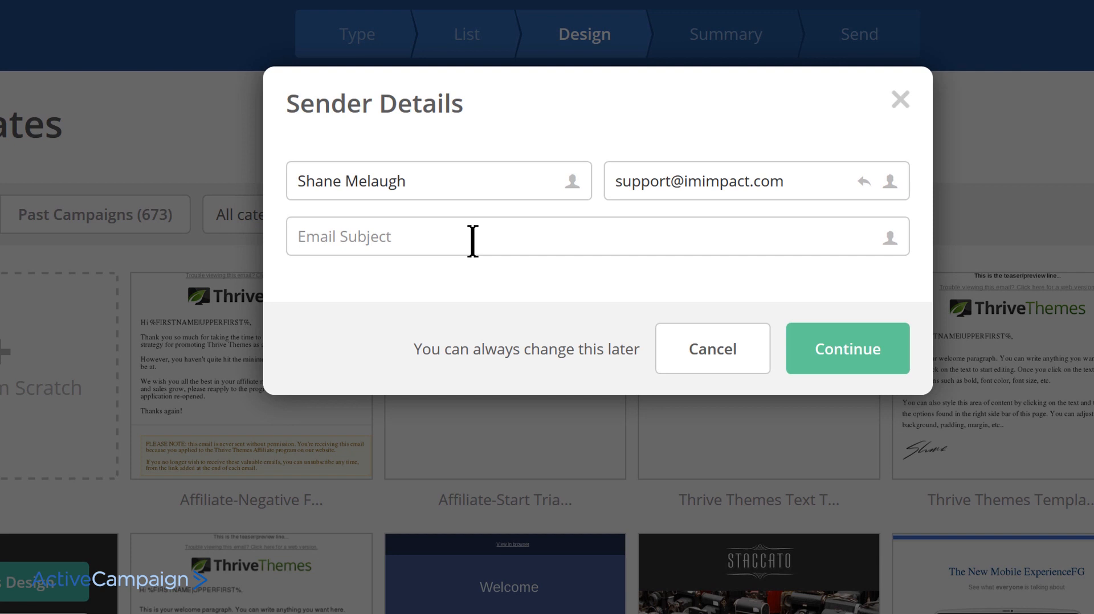
text(Test Subject)
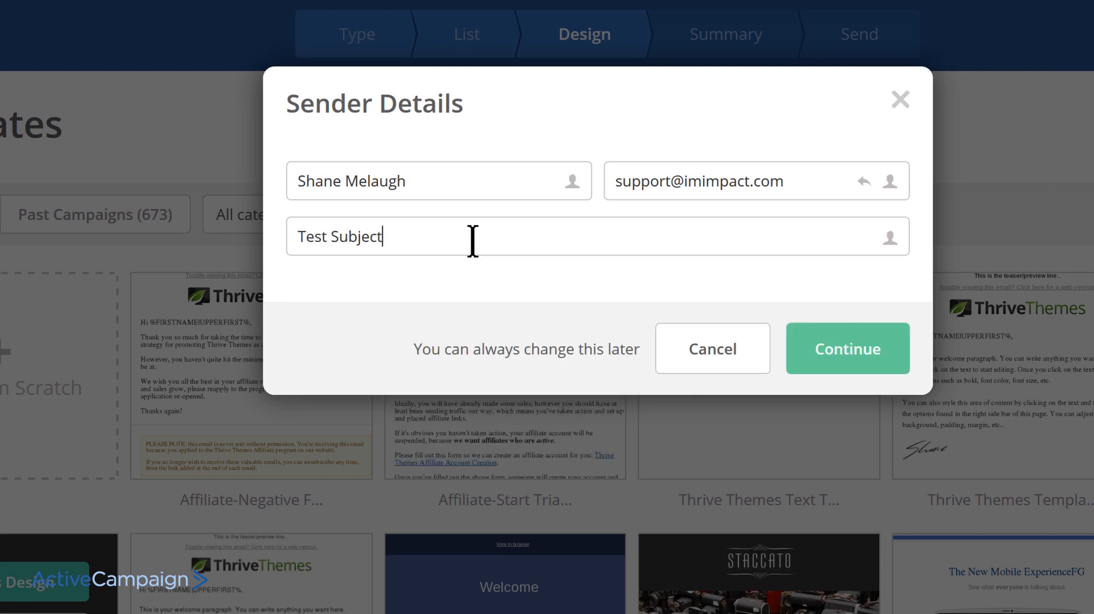
text( Line 1)
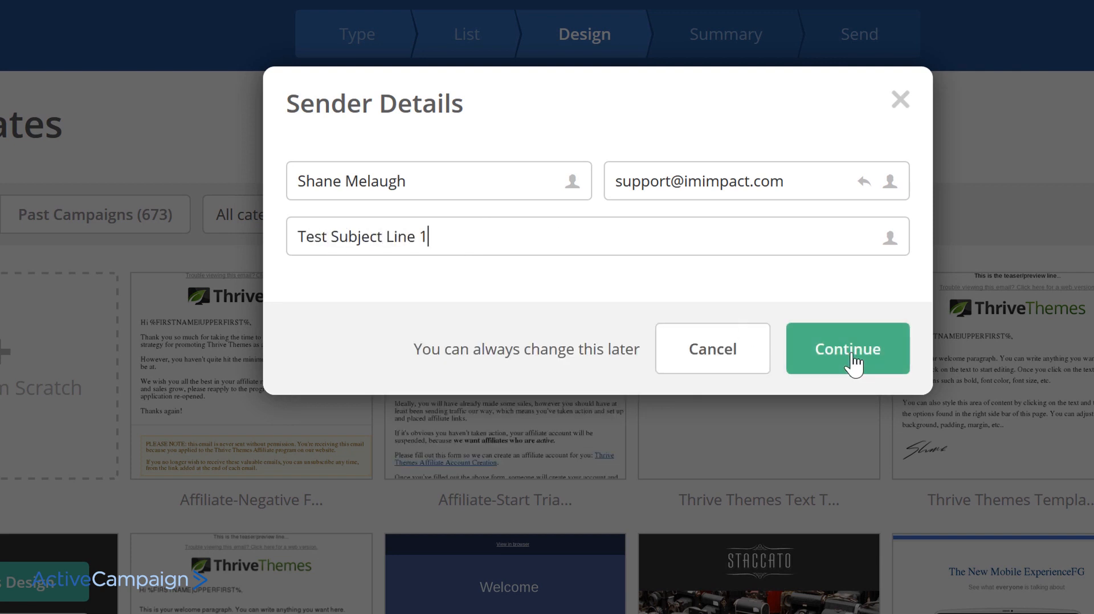
click(850, 356)
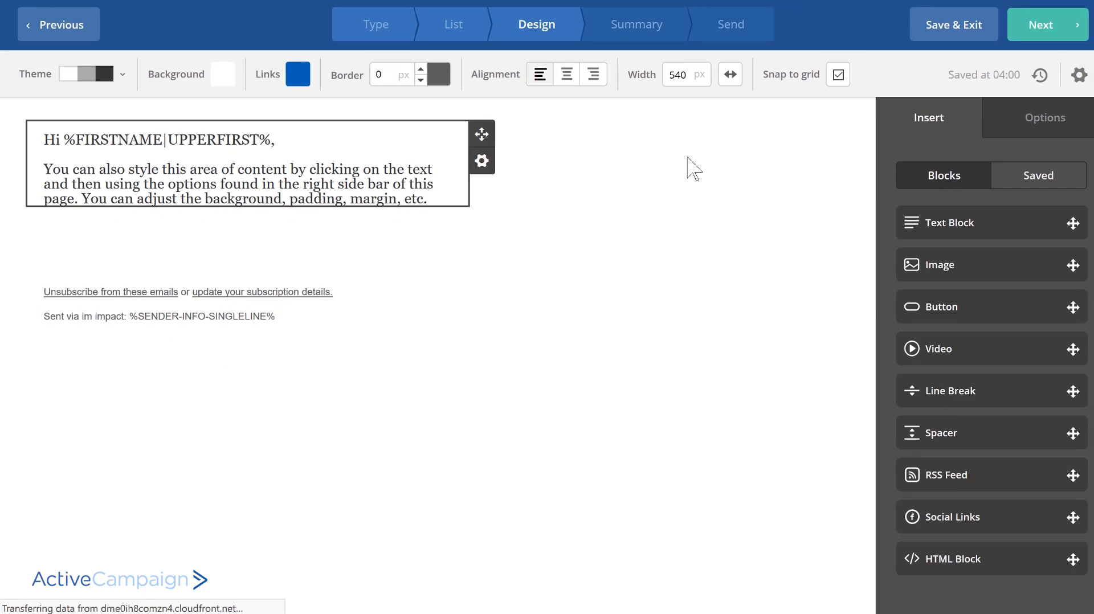
- Add a second test in the email settings with the subject "Test Subject Line 2"
click(1080, 77)
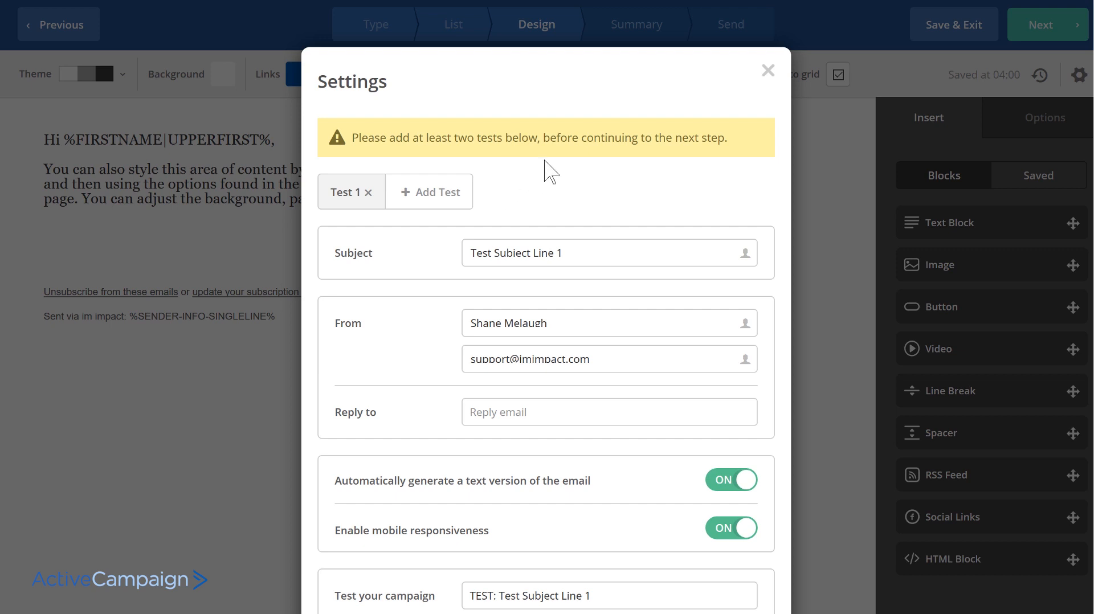
click(771, 72)
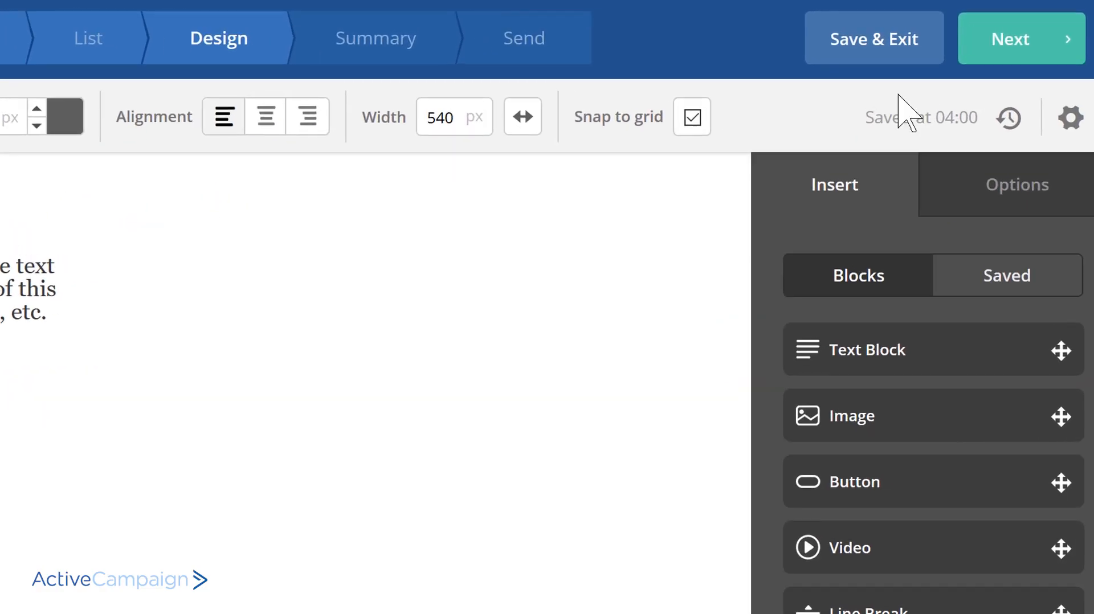
click(1079, 74)
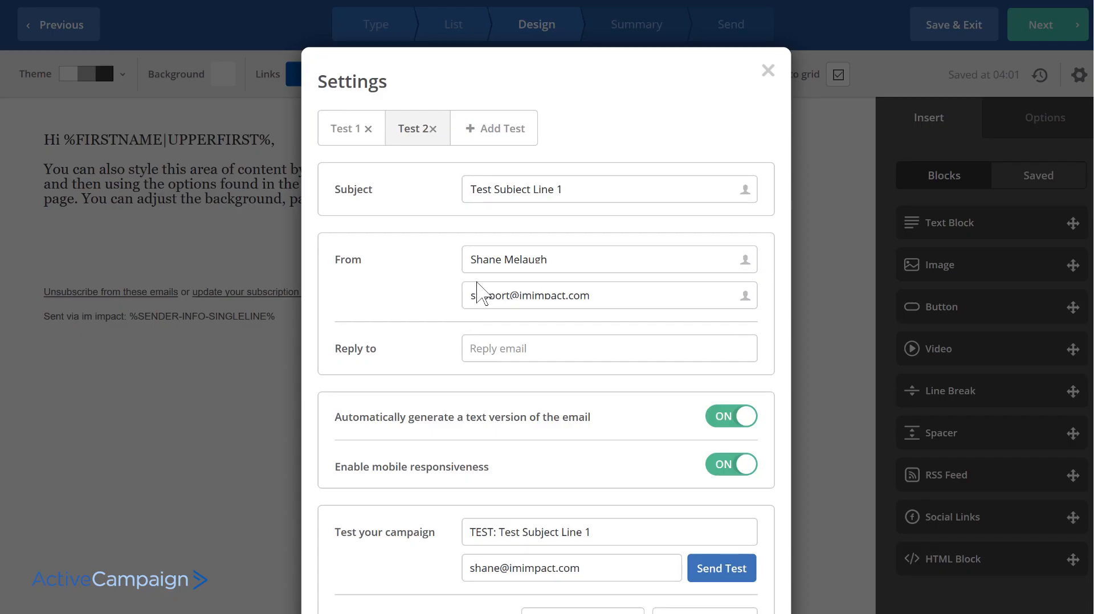
double_click(561, 191)
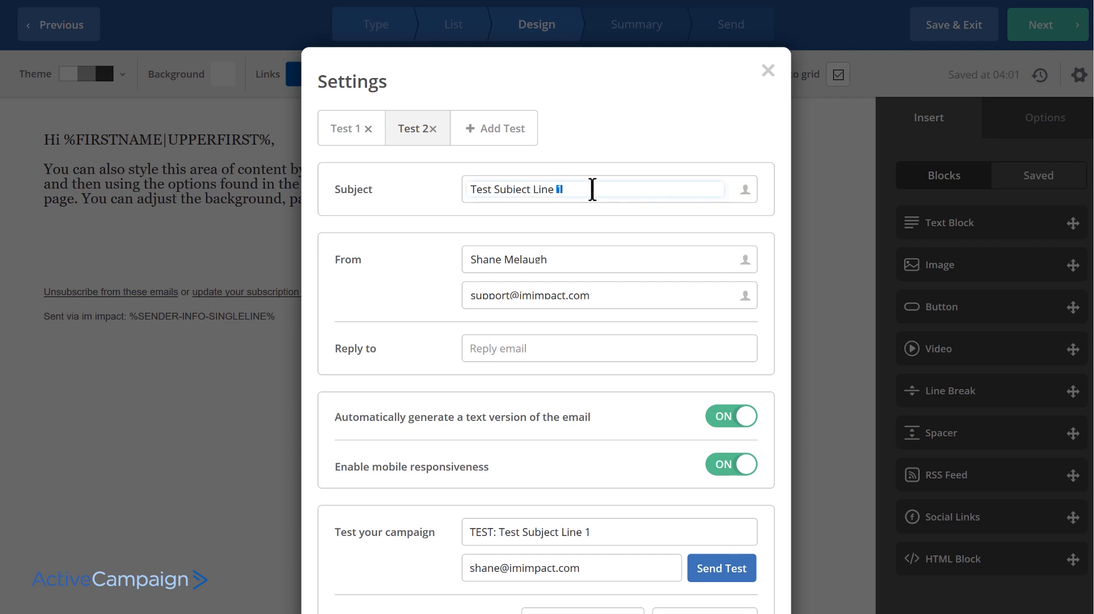
click(613, 143)
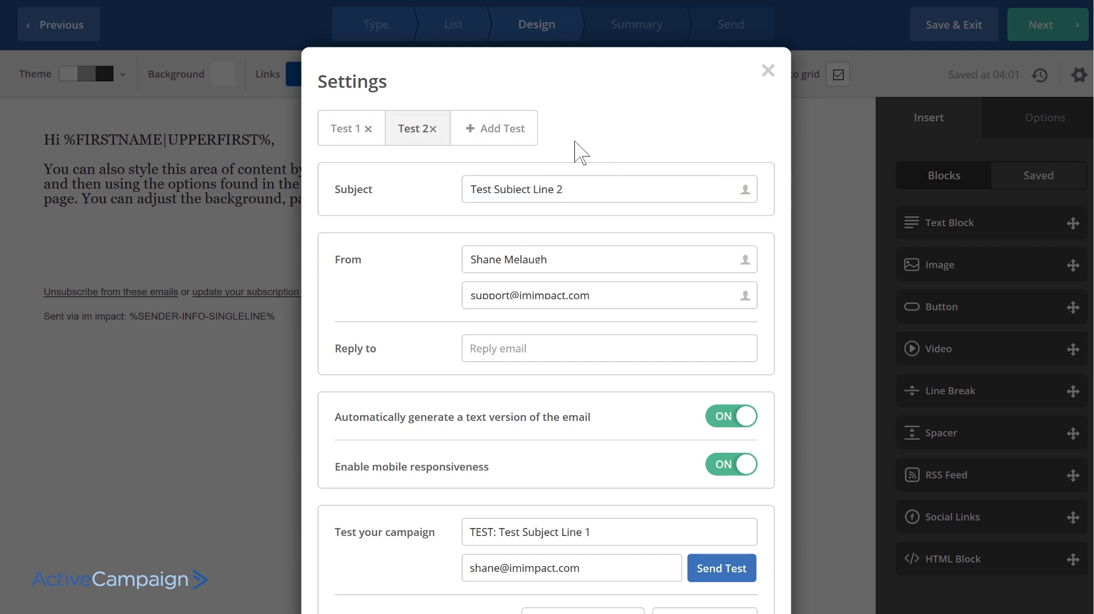
- Review the second test's subject, sender and preview settings, and close the settings dialog
scroll(664, 128, down, 3)
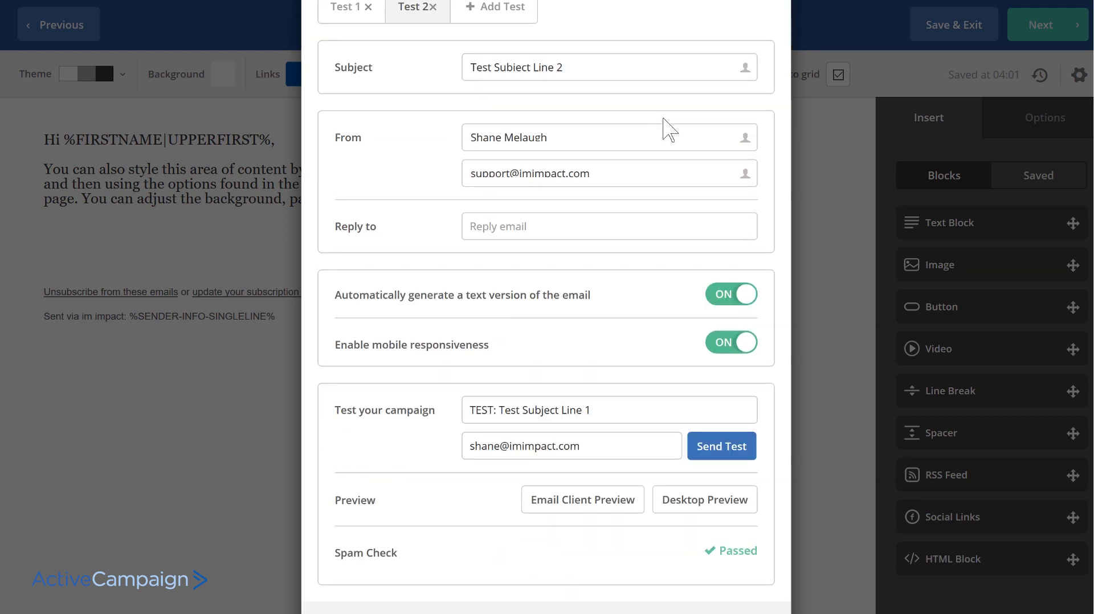
scroll(613, 276, up, 3)
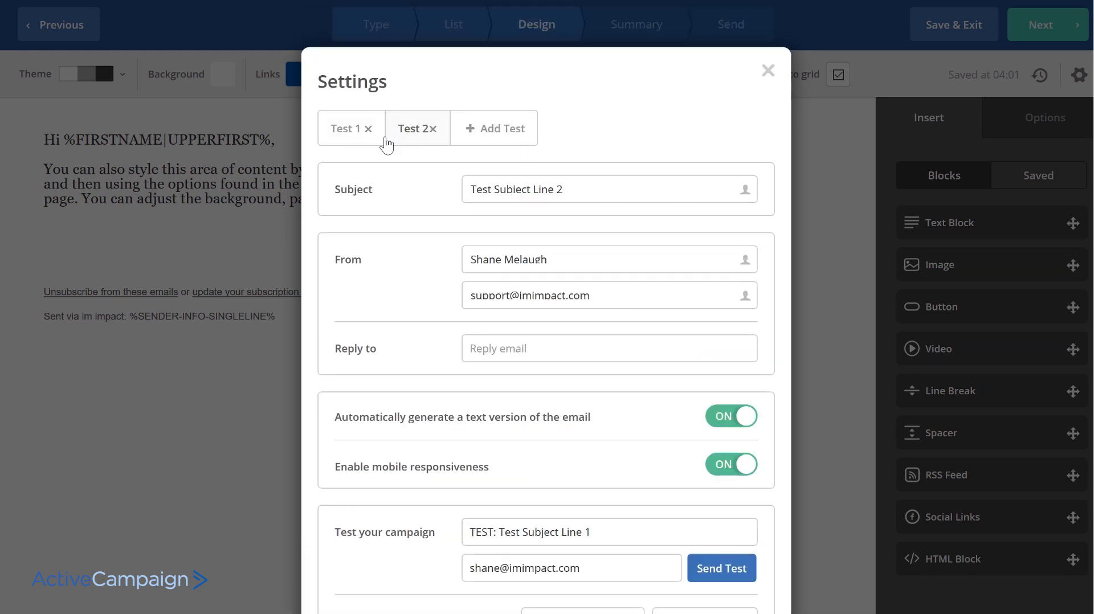
scroll(731, 532, down, 3)
scroll(664, 276, up, 2)
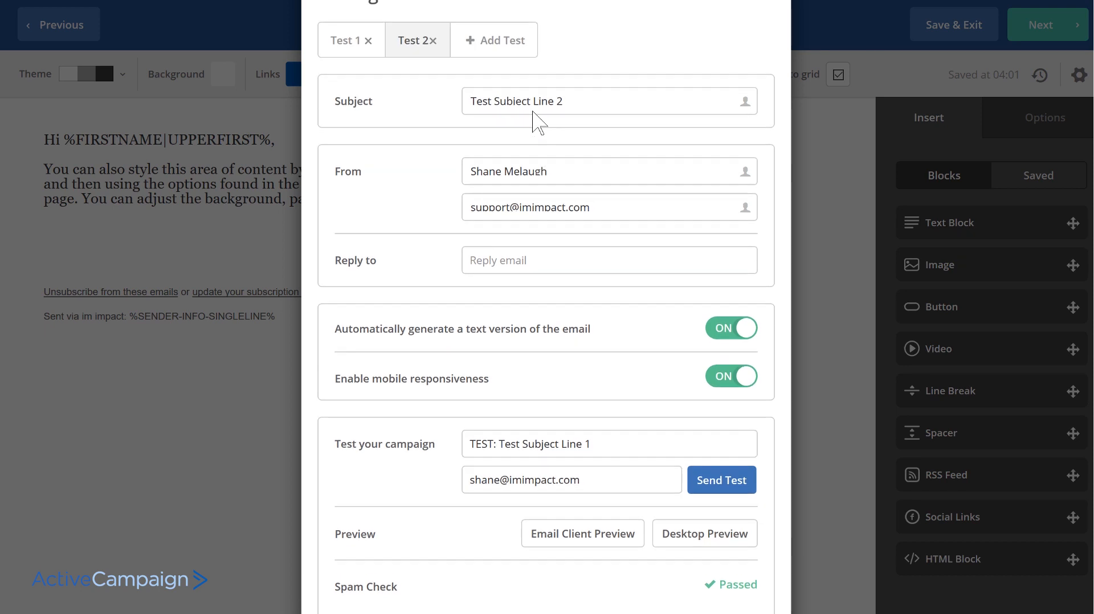
scroll(591, 292, up, 3)
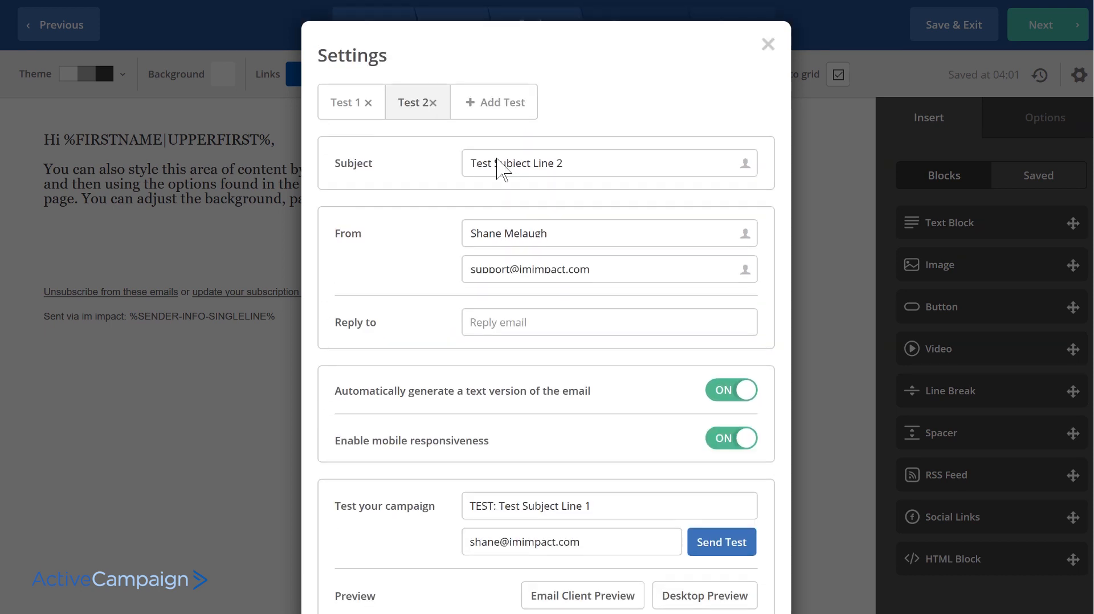
drag(576, 188, 378, 189)
click(654, 174)
scroll(654, 175, down, 5)
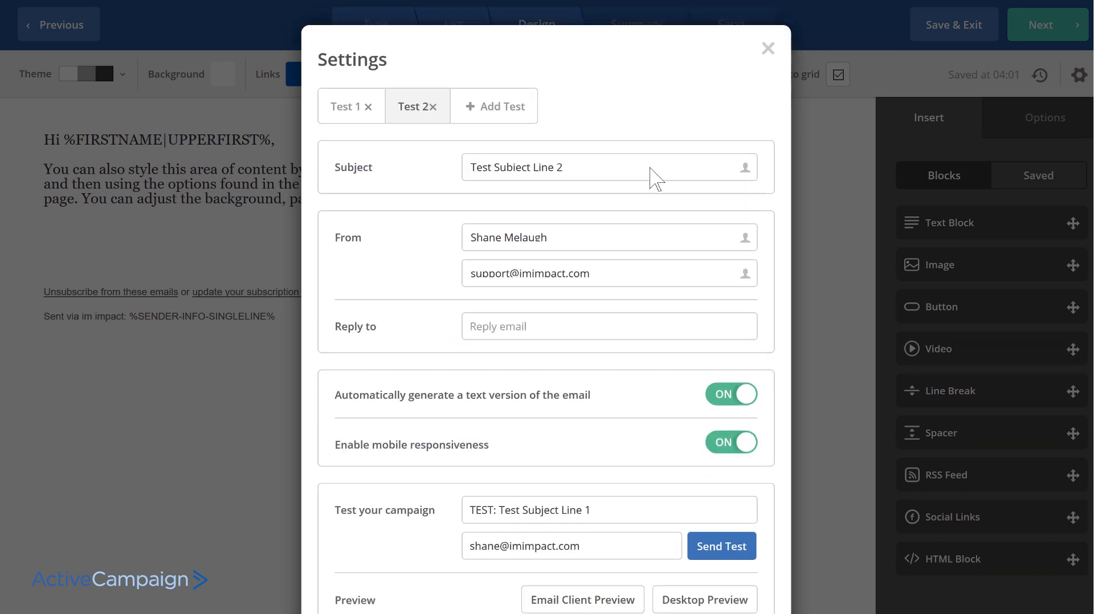
click(732, 576)
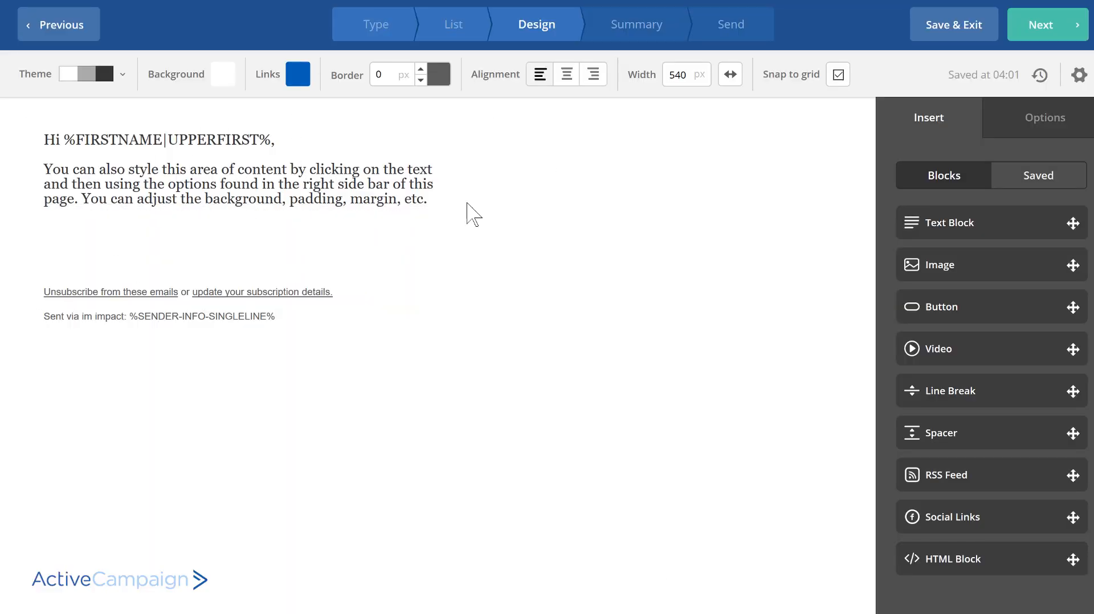
- Continue to the campaign summary and check the subject lines of both test emails
click(1036, 25)
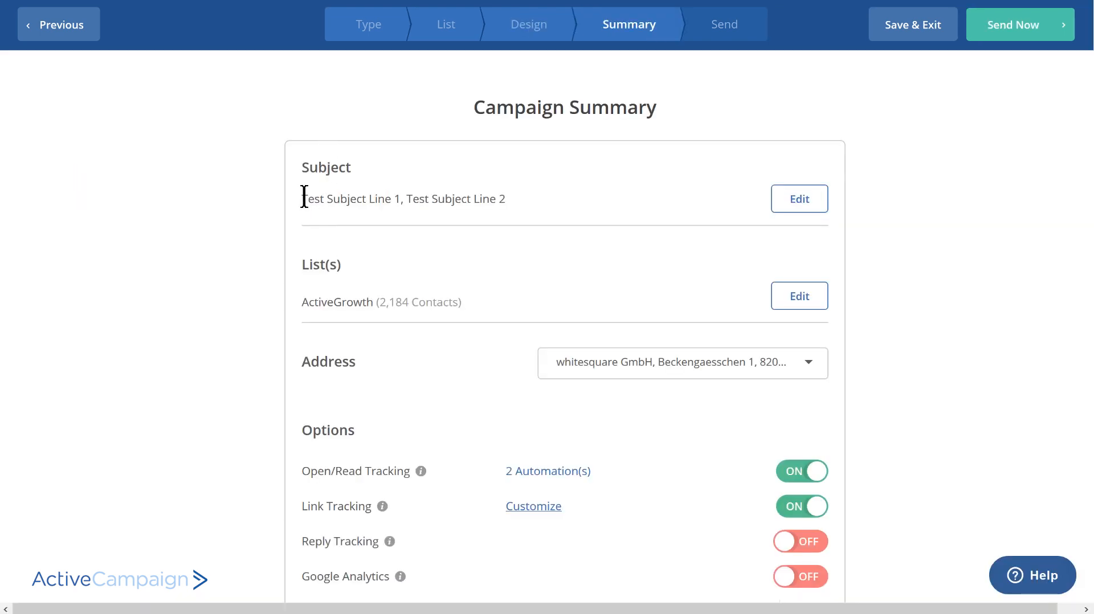
drag(302, 199, 509, 202)
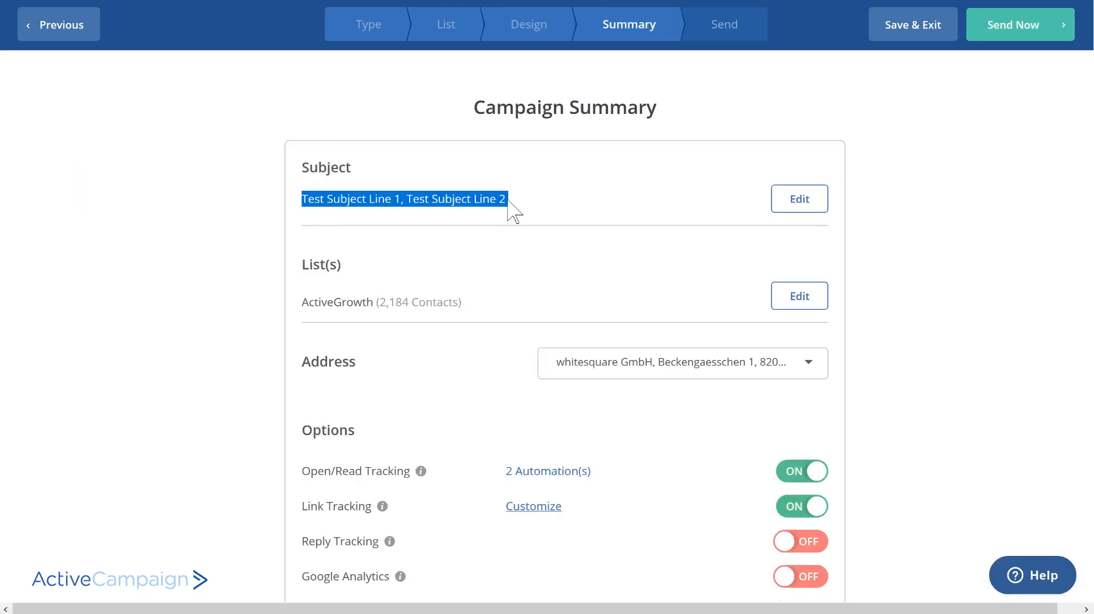
click(456, 199)
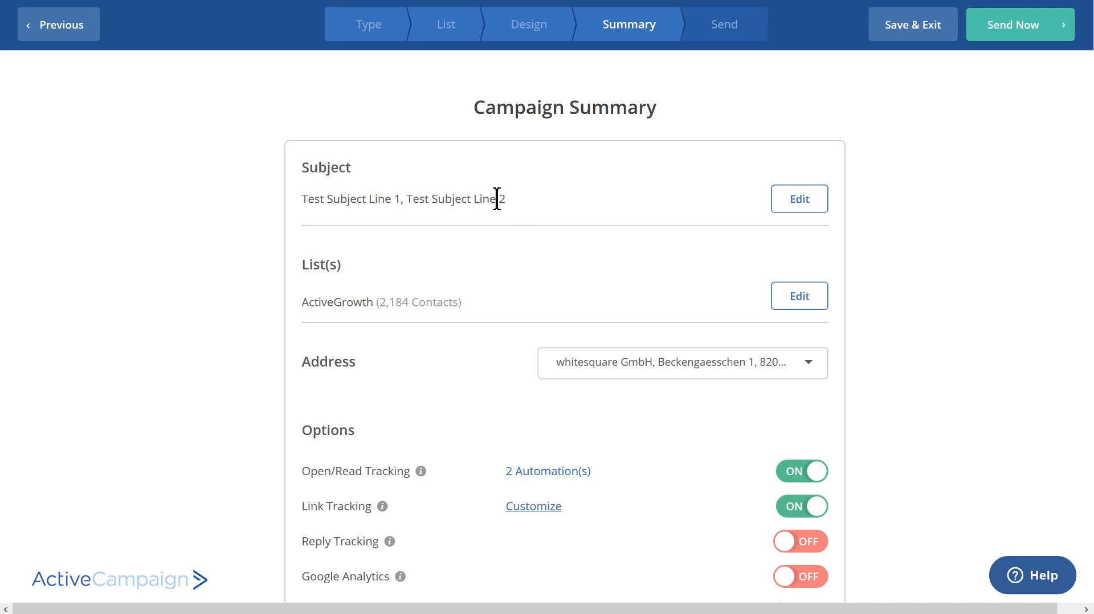
- Set the split test to determine and send using the winner, judged by Best Open Rate
scroll(633, 234, down, 10)
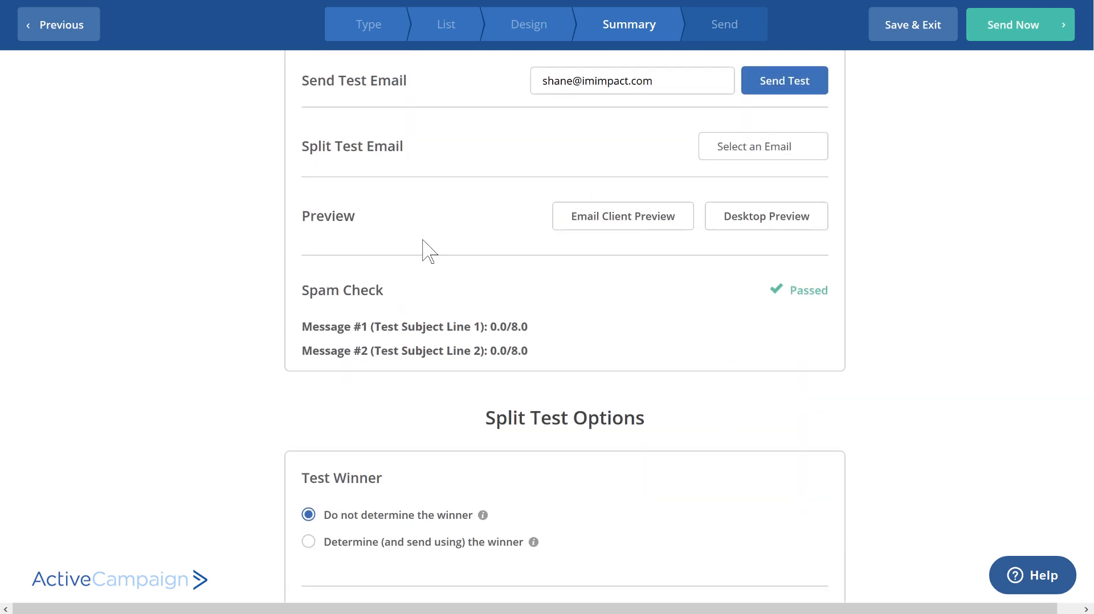
scroll(429, 251, down, 3)
scroll(408, 288, down, 2)
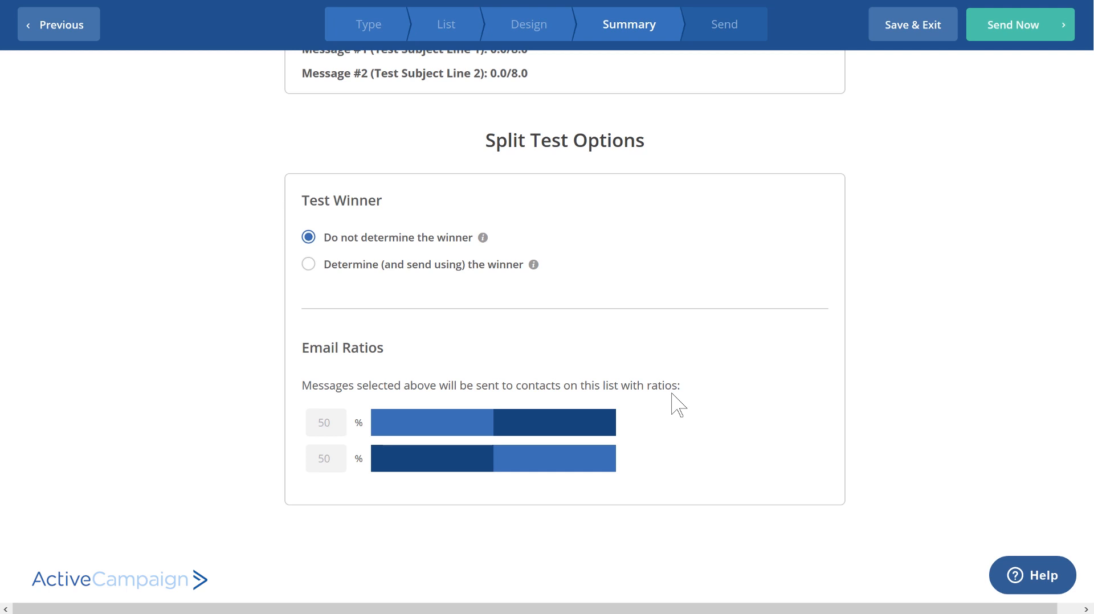
click(311, 266)
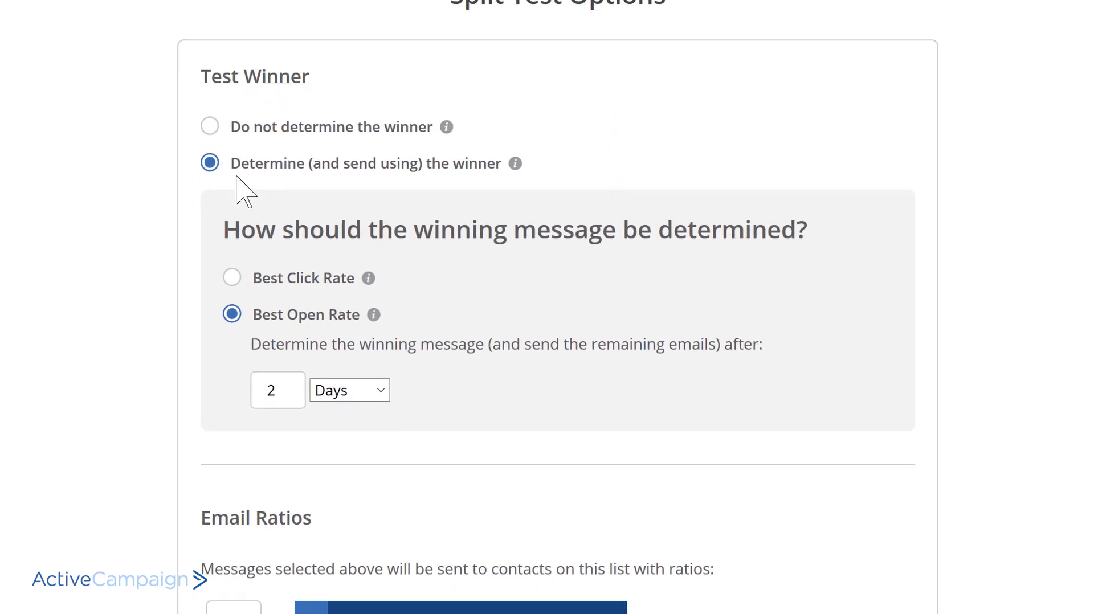
scroll(143, 233, down, 4)
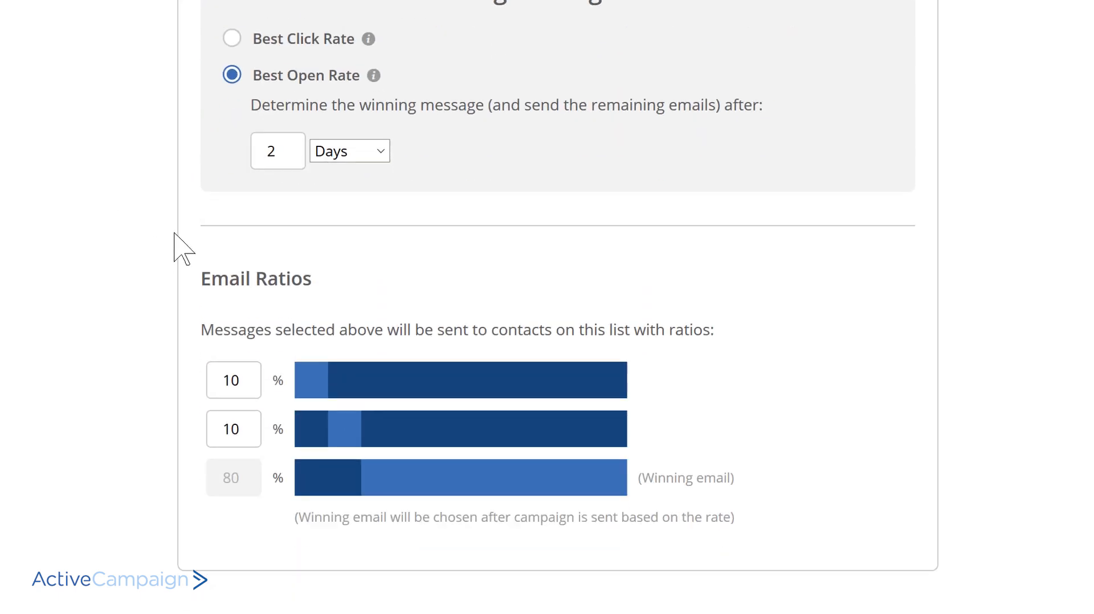
click(233, 40)
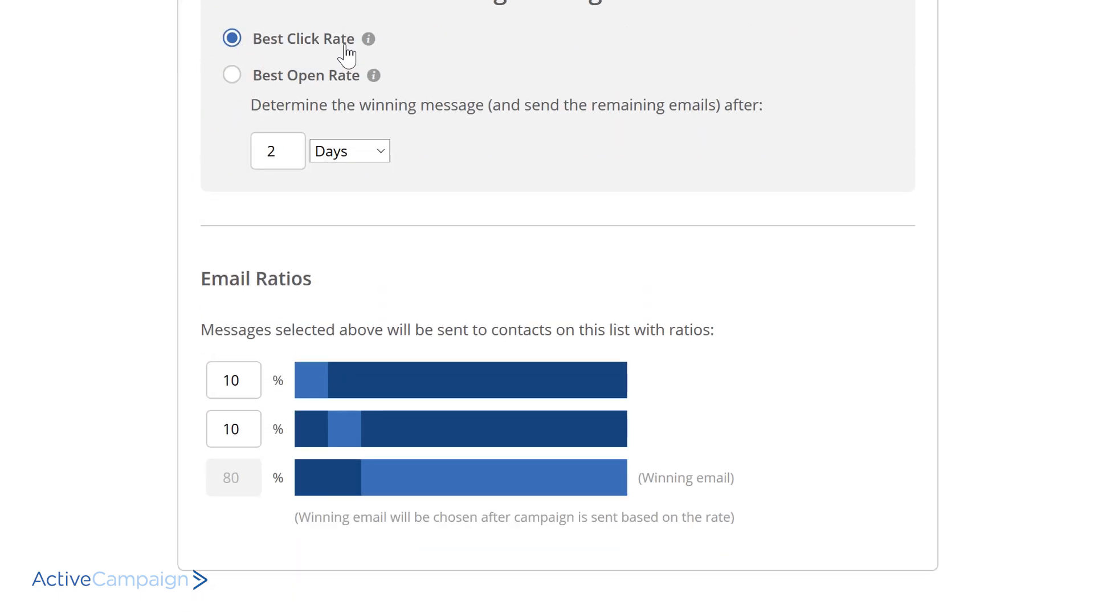
click(232, 77)
- Set the winning message to be determined after 5 hours
drag(280, 147, 229, 160)
click(420, 134)
double_click(284, 151)
text(5)
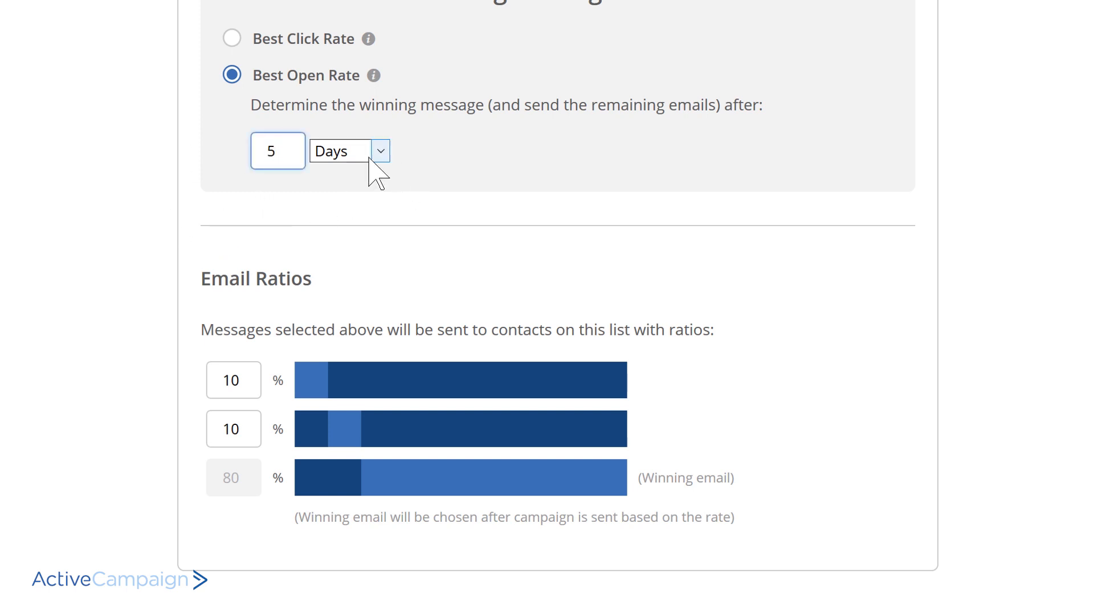
click(379, 151)
click(342, 175)
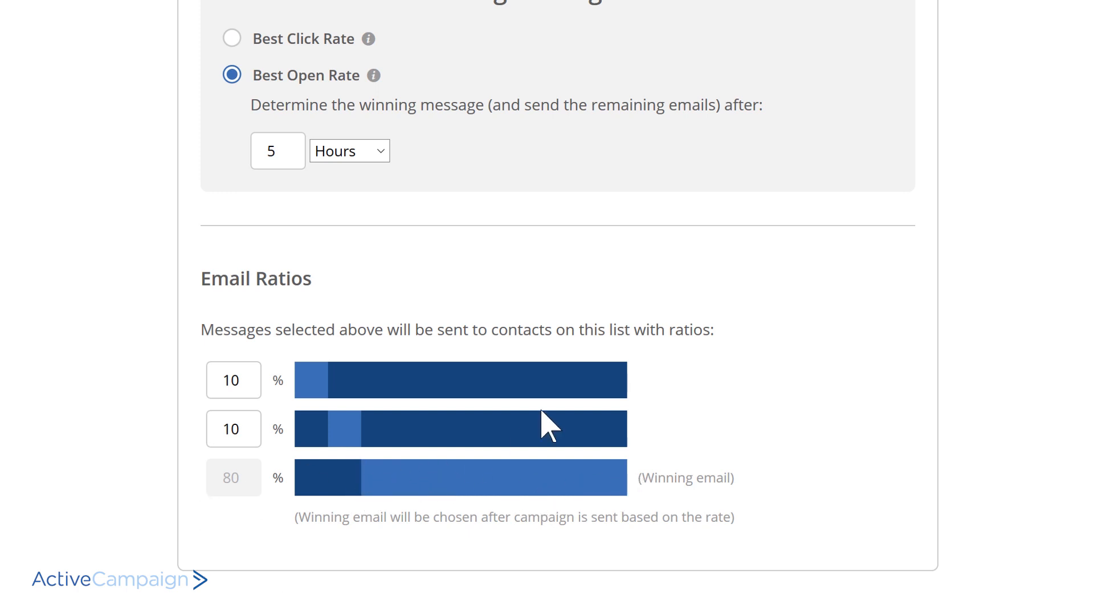
double_click(280, 149)
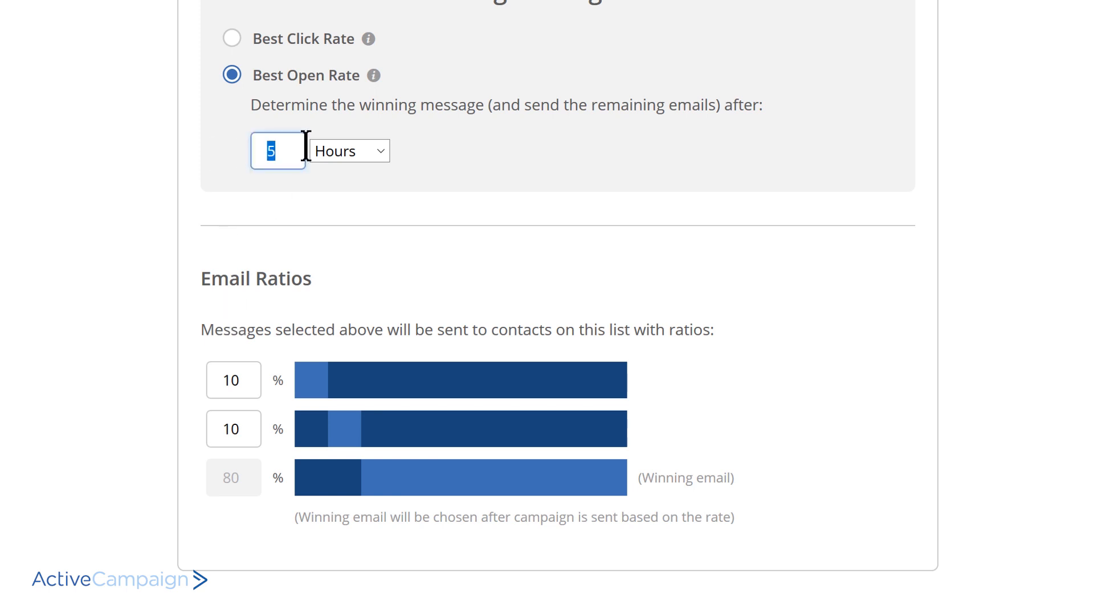
click(399, 310)
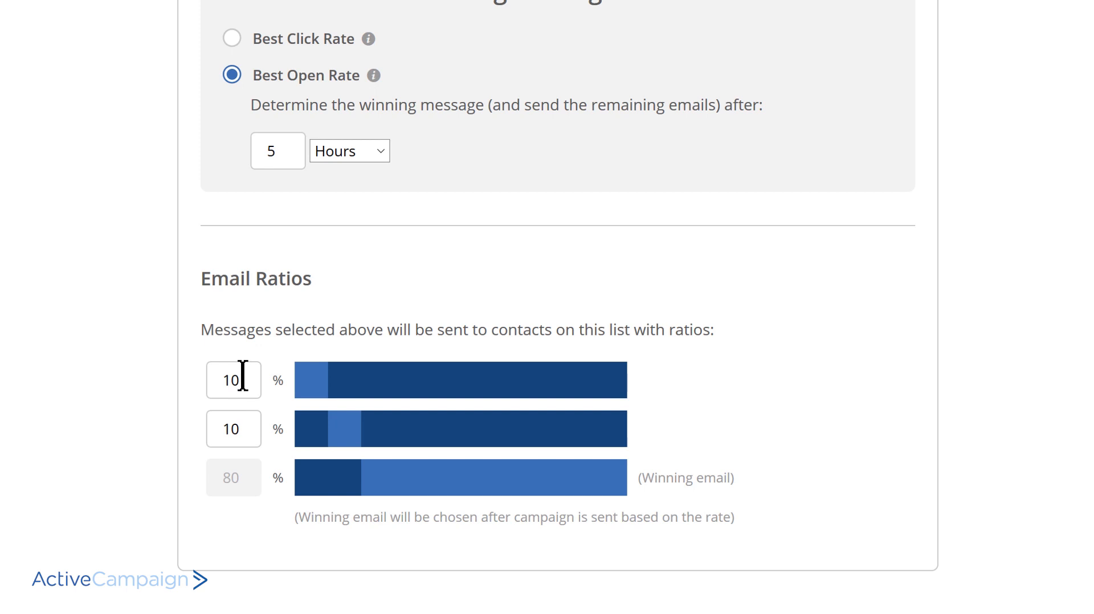
- Set the email ratios of both test messages to 3%
drag(233, 381, 203, 390)
text(3)
drag(231, 429, 105, 420)
text(3)
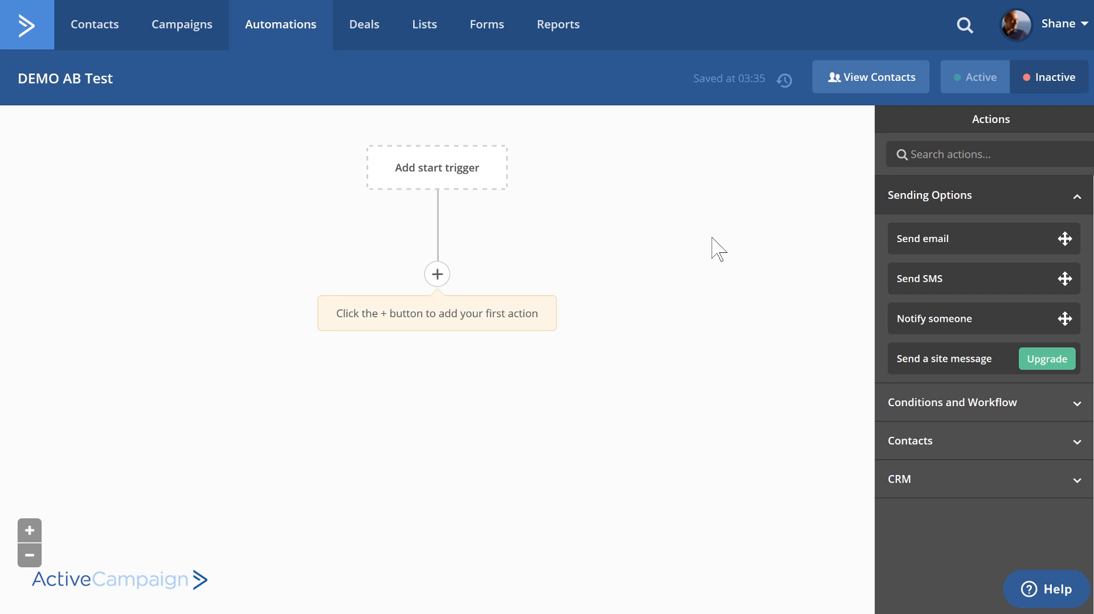
- Add a start trigger that runs the automation when a contact submits the form 5 Productivity Hacks
click(505, 185)
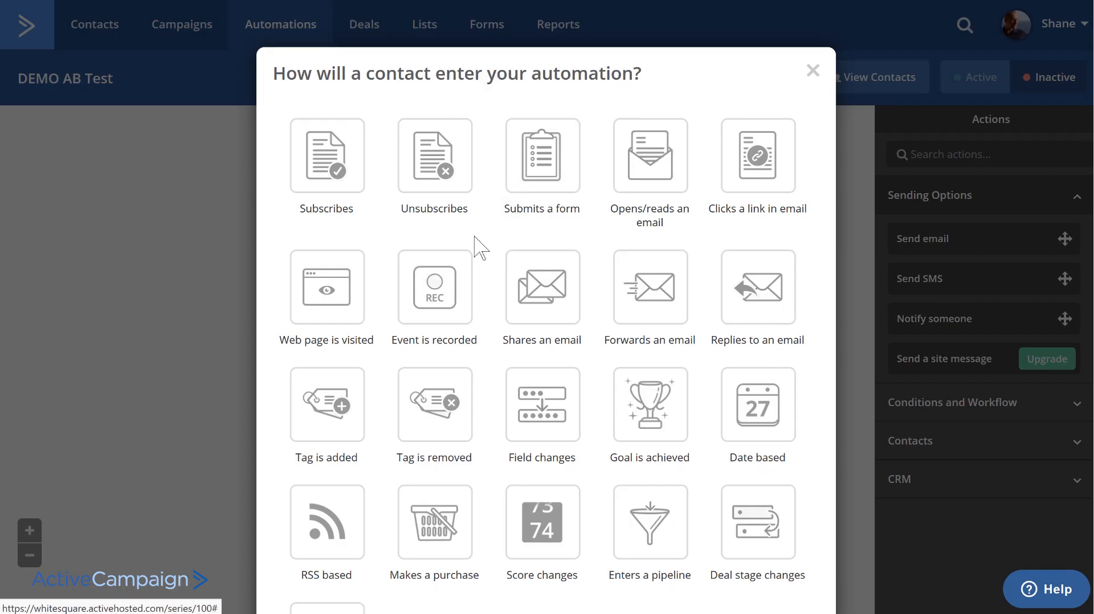
click(527, 184)
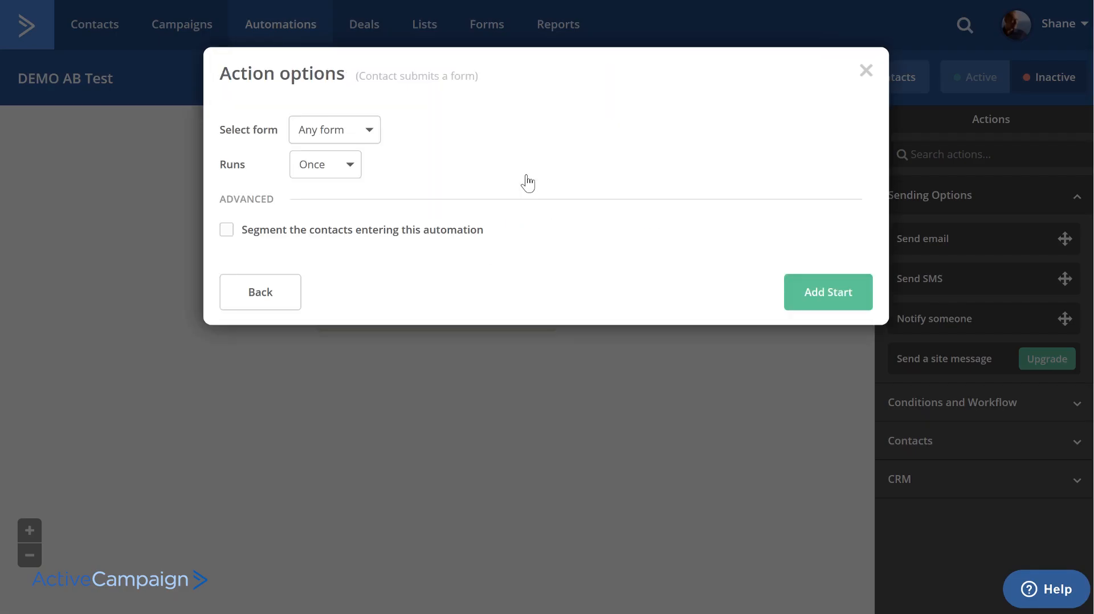
click(371, 132)
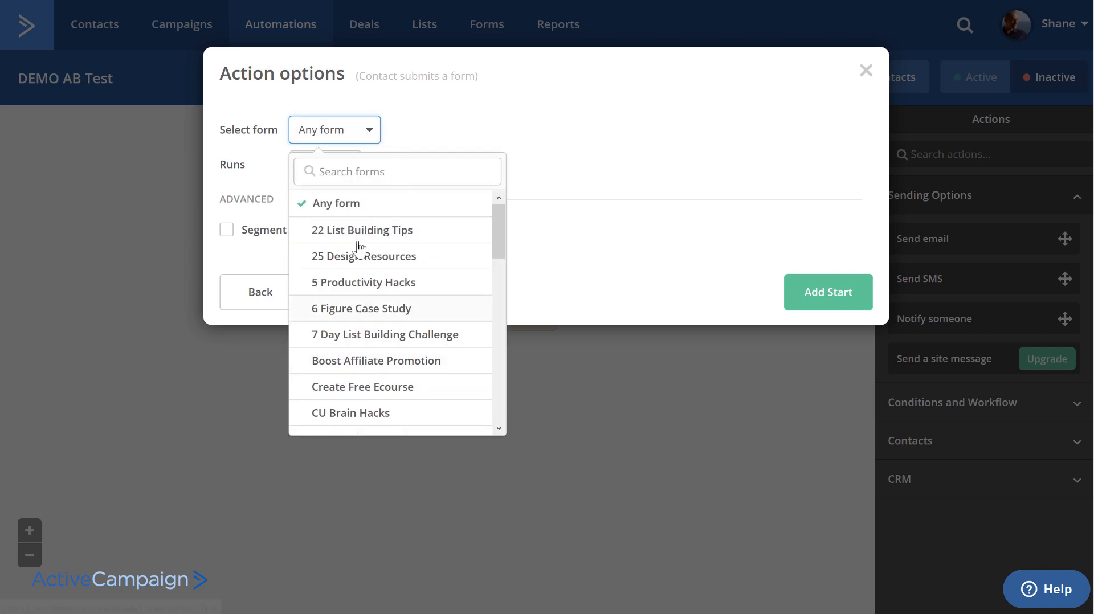
click(359, 282)
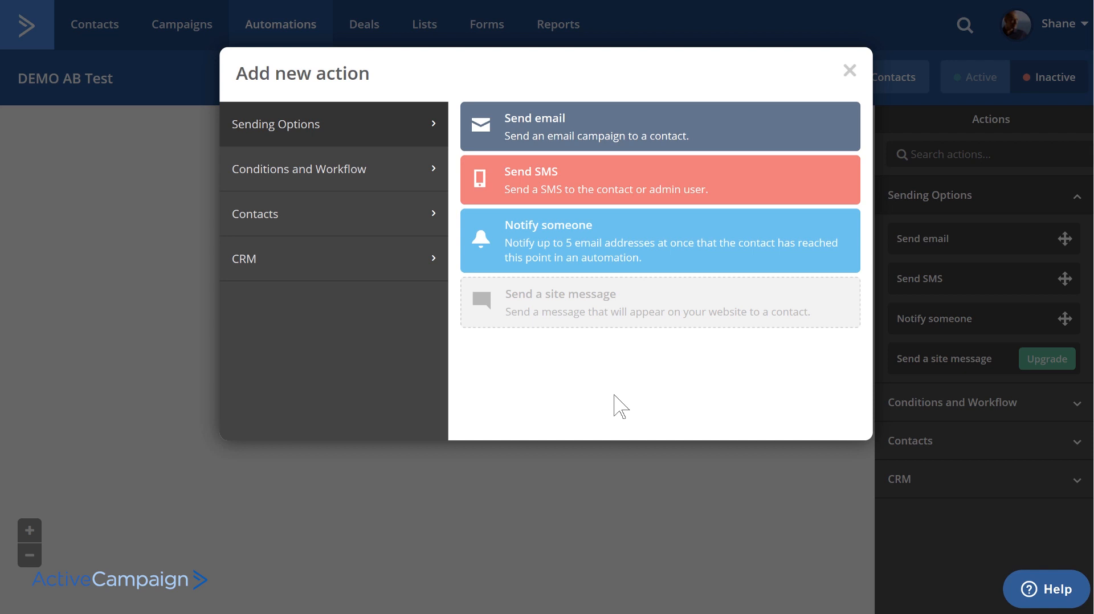
click(848, 74)
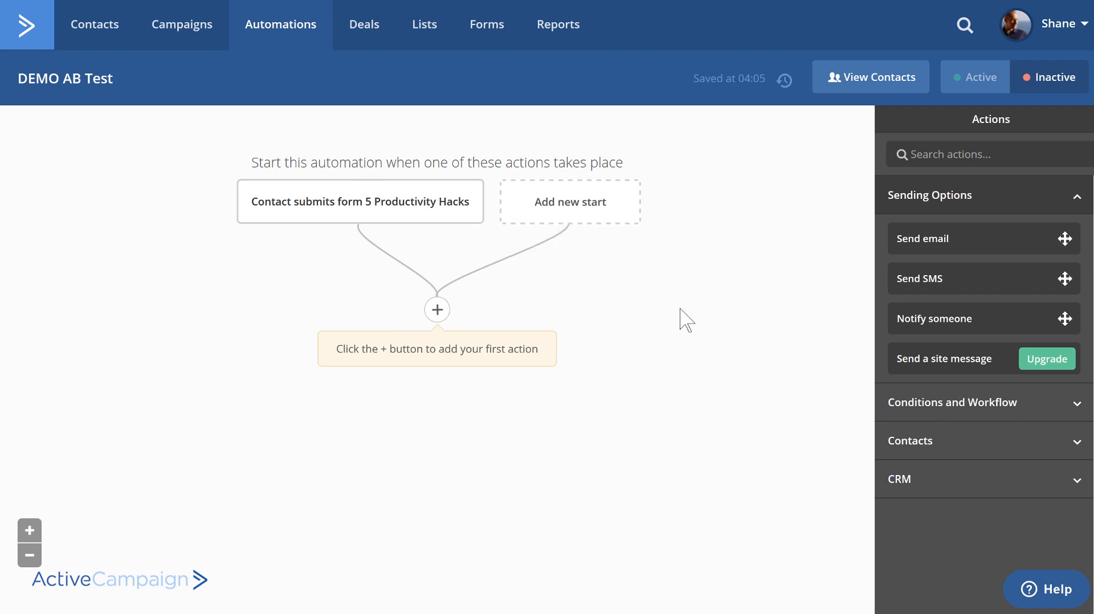
- Add an even Split action below the start trigger that concludes when 300 total contacts have completed the goal
click(437, 310)
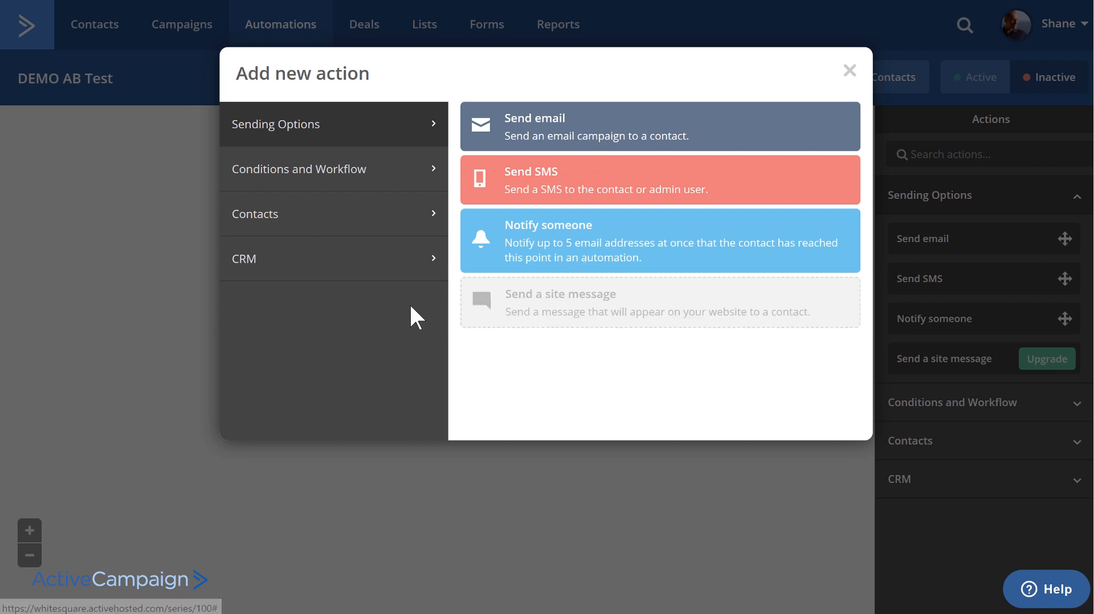
click(382, 188)
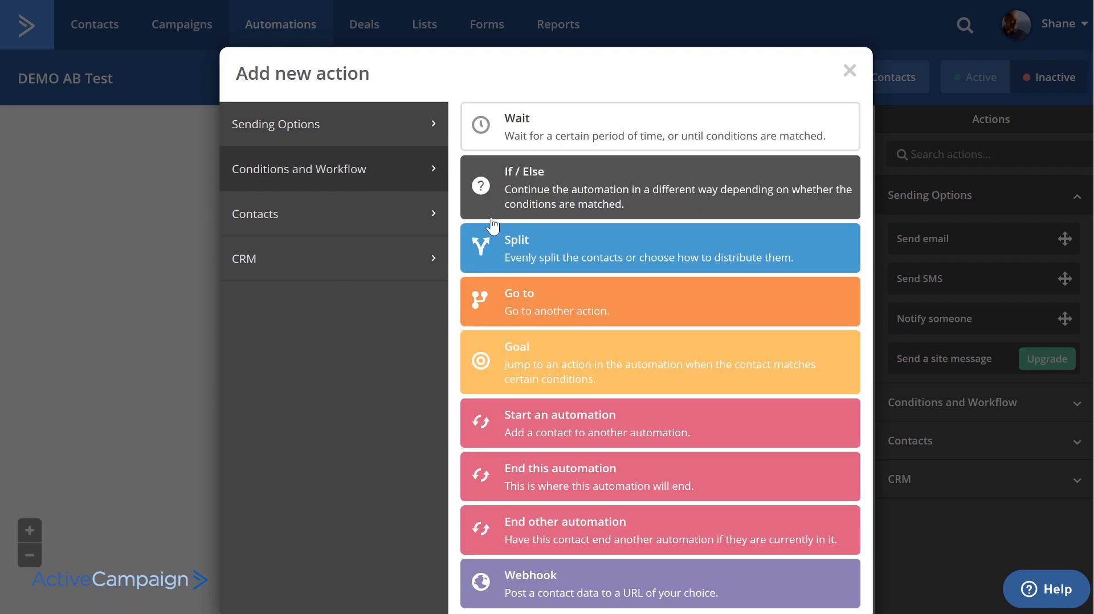
click(660, 259)
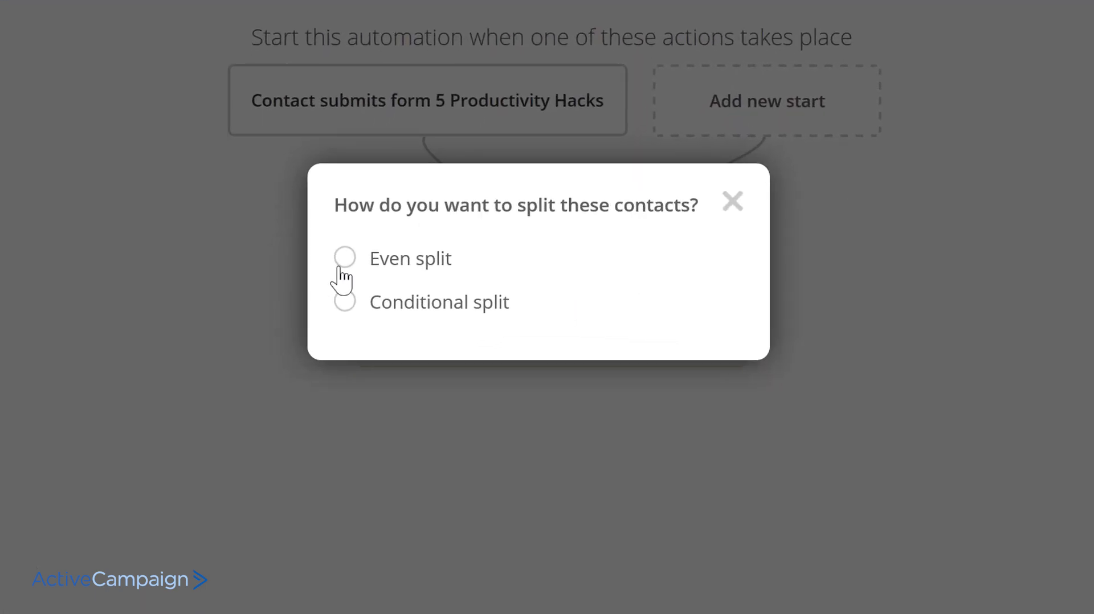
click(345, 259)
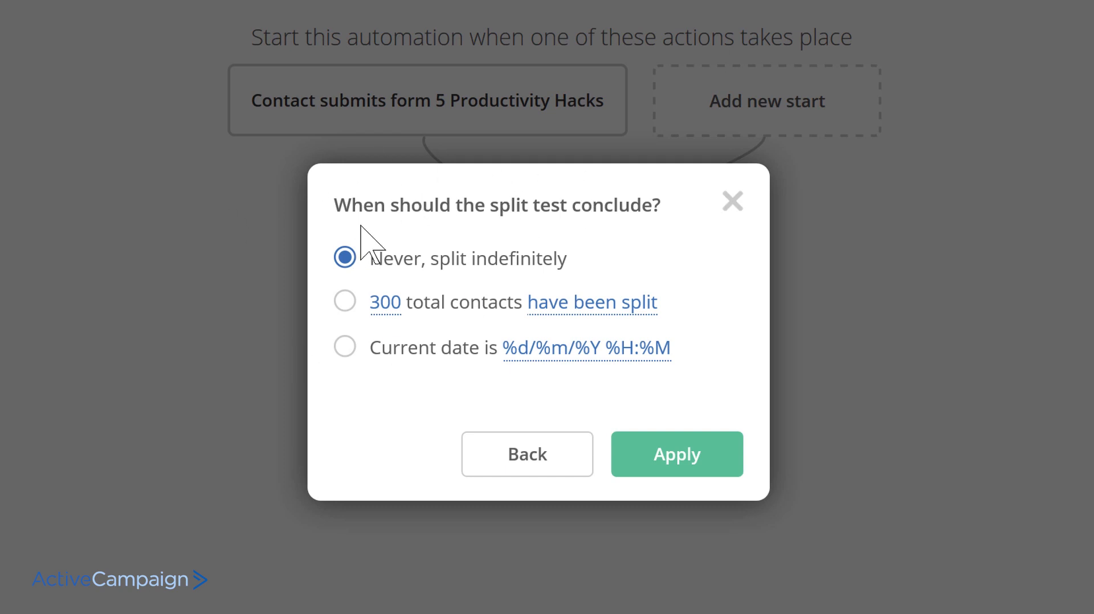
click(344, 301)
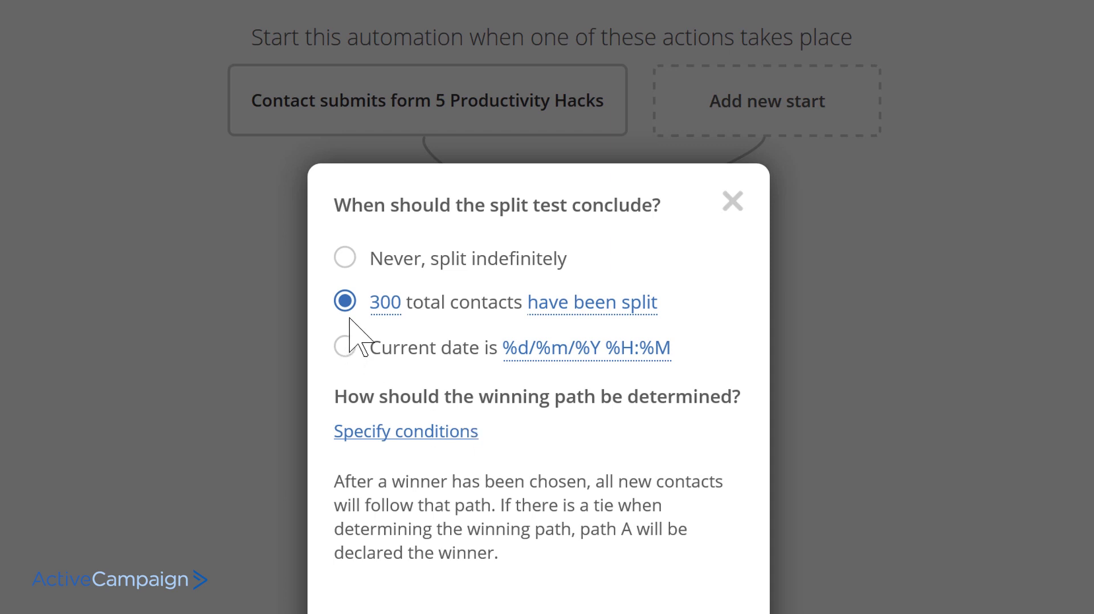
click(597, 308)
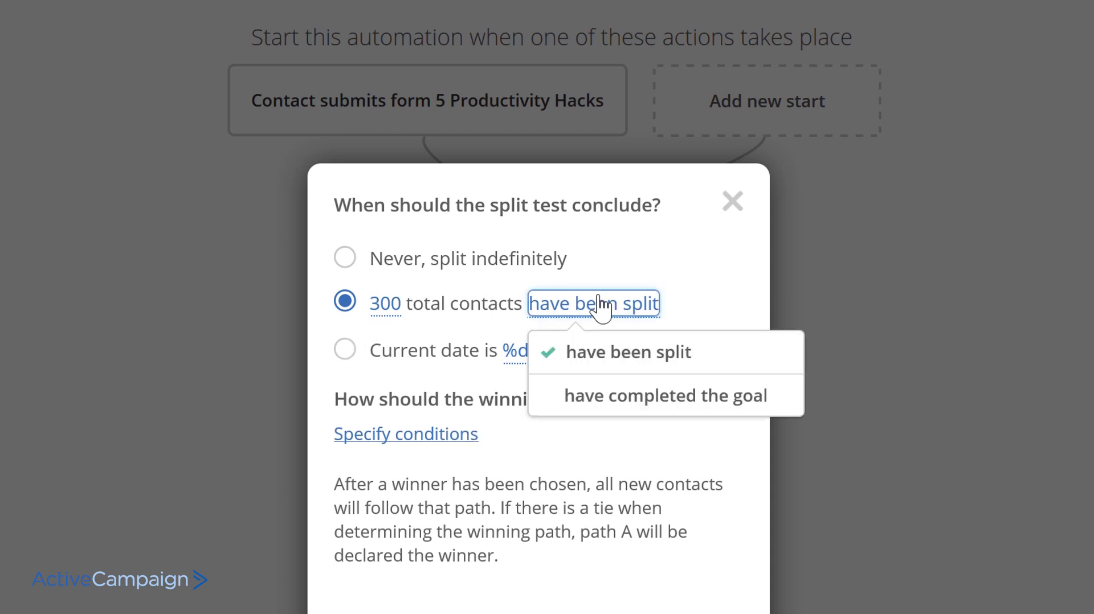
click(640, 408)
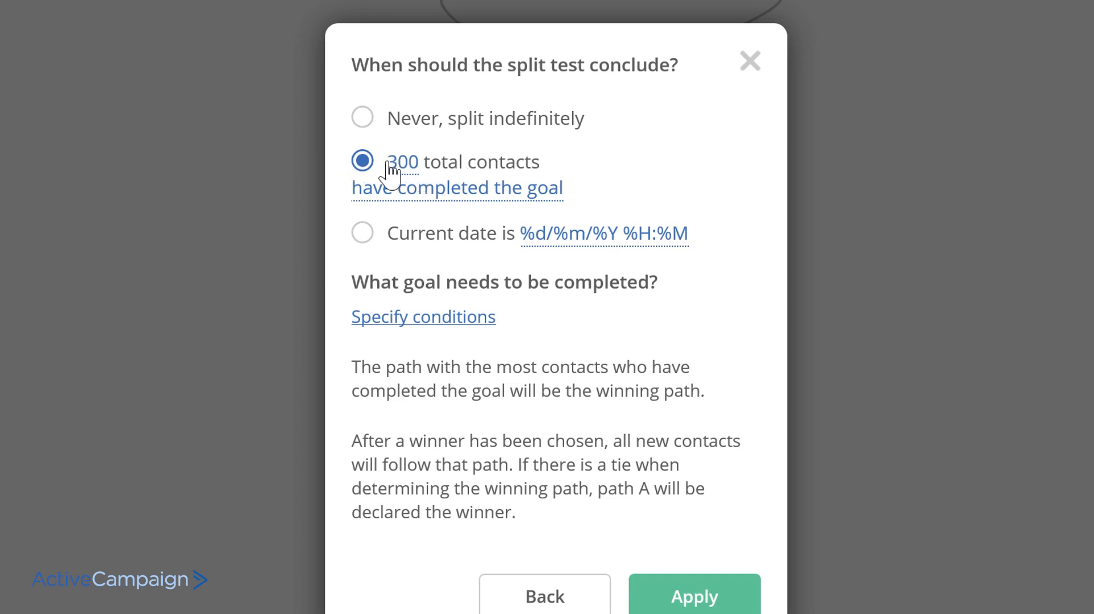
- Define the split's goal condition as tag exists Customer: Thrive, then save it and apply the split settings
click(448, 321)
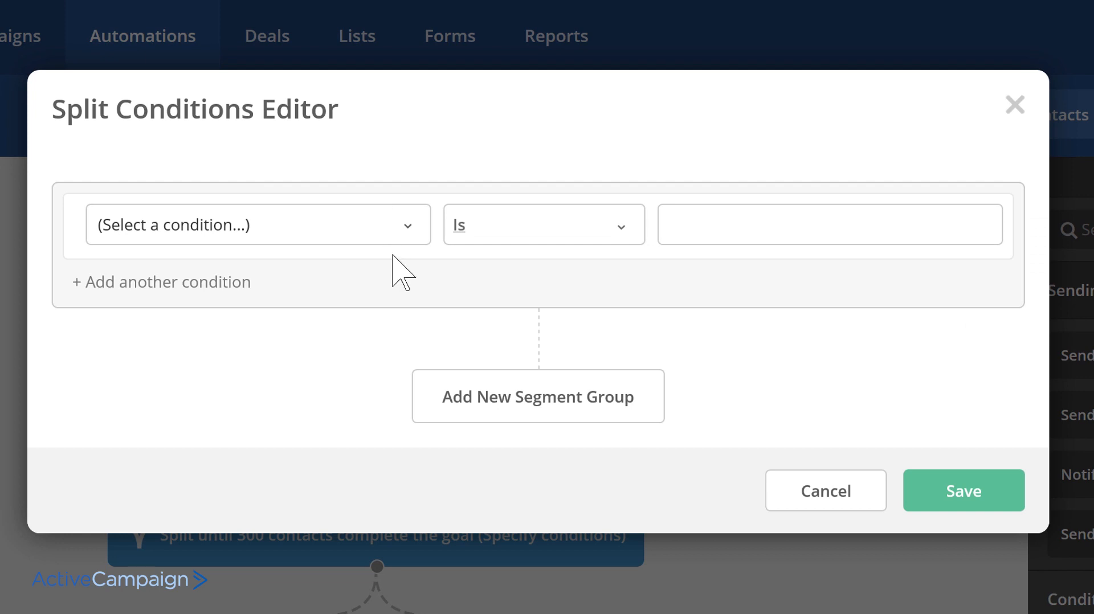
click(405, 227)
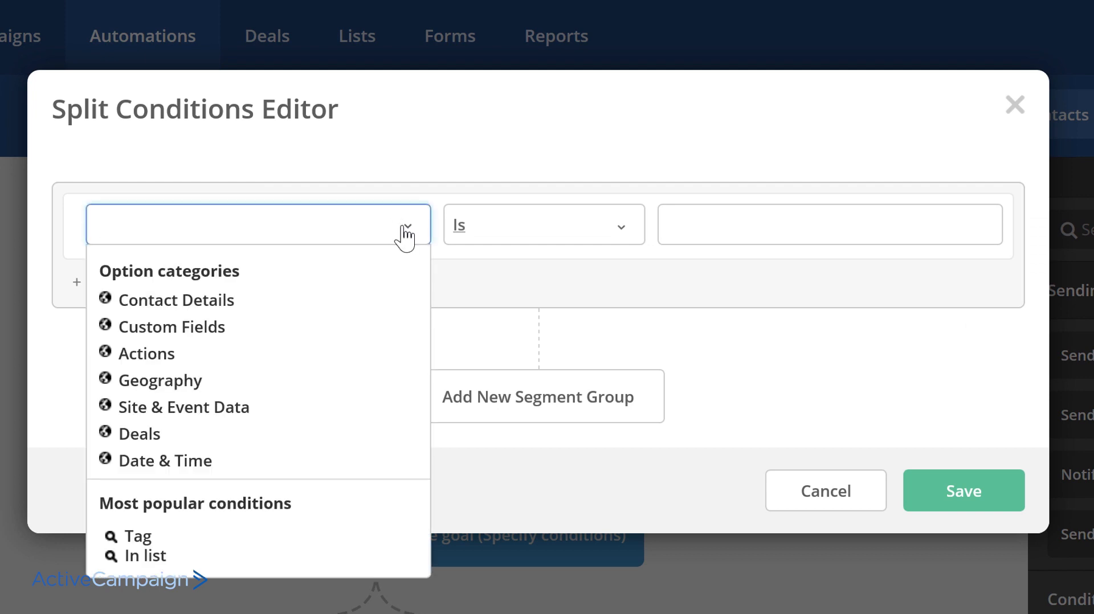
click(147, 537)
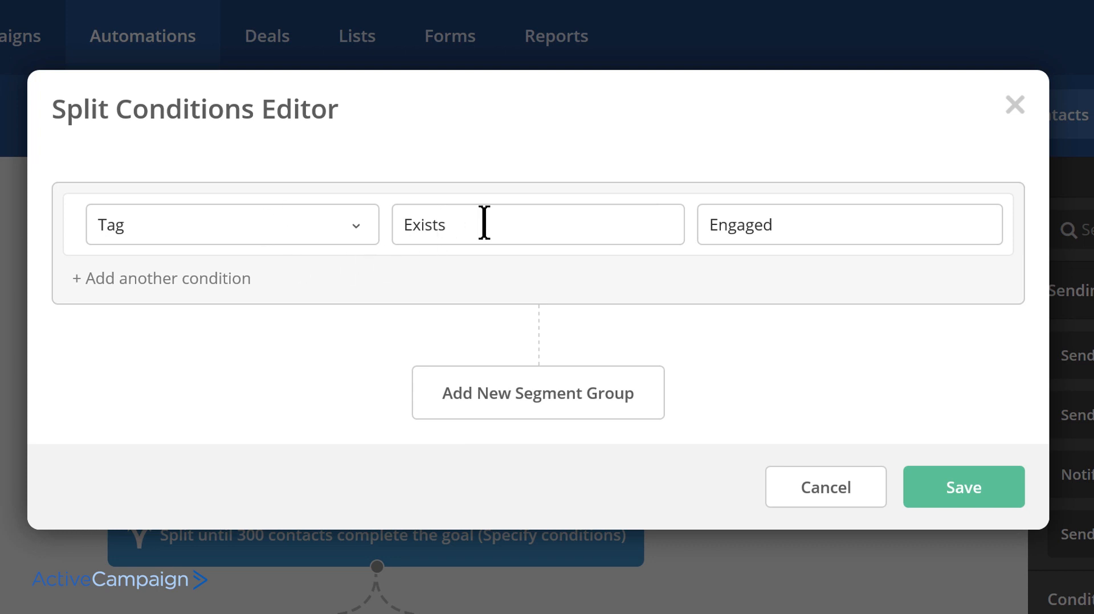
click(864, 221)
key(ctrl+a)
text(customer)
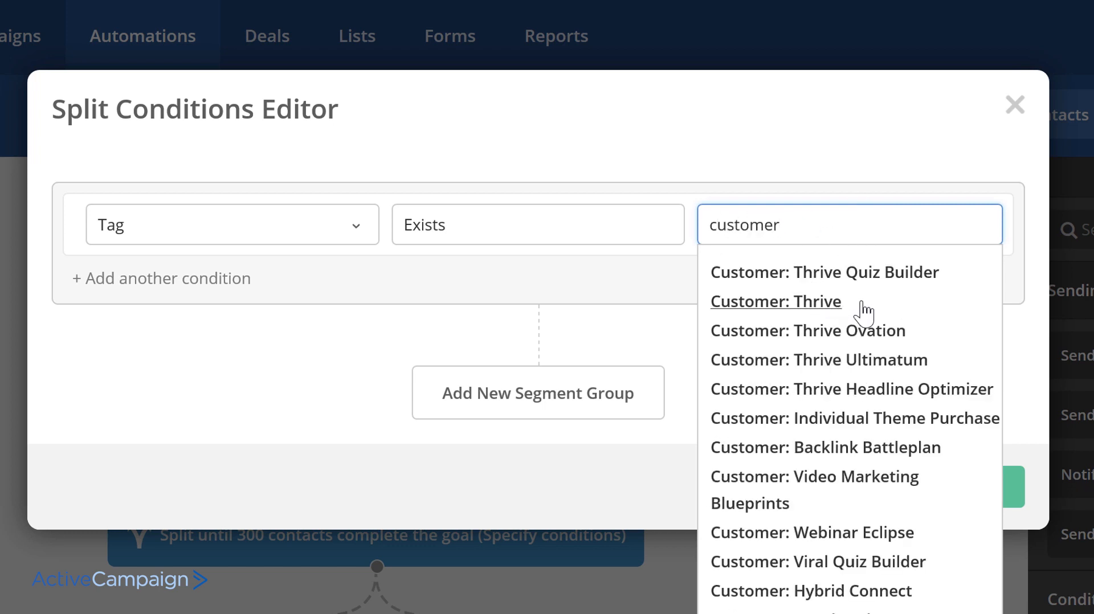
click(864, 307)
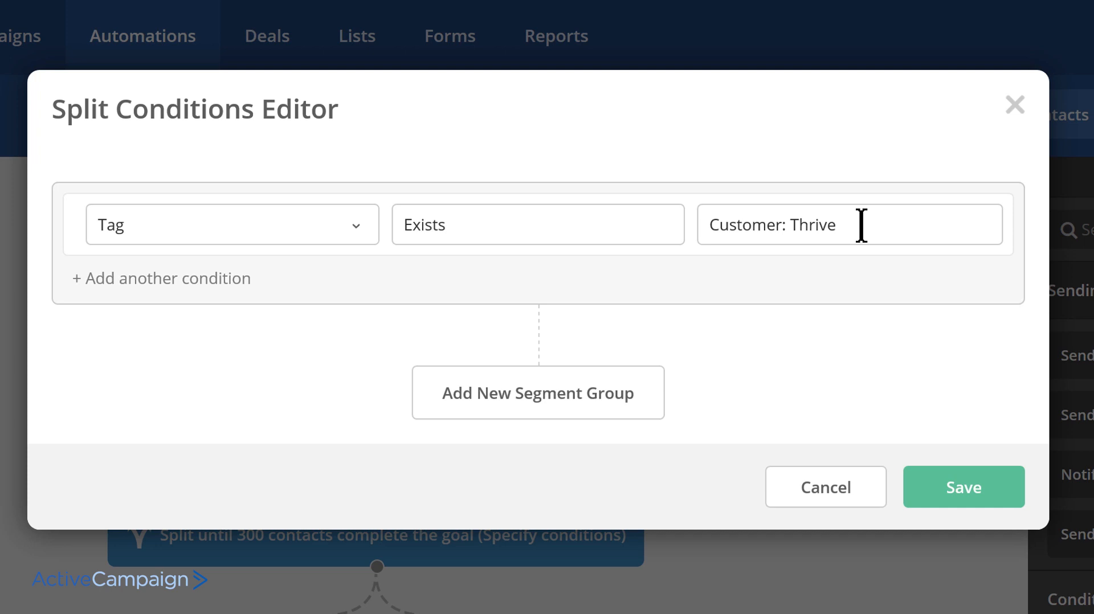
click(926, 494)
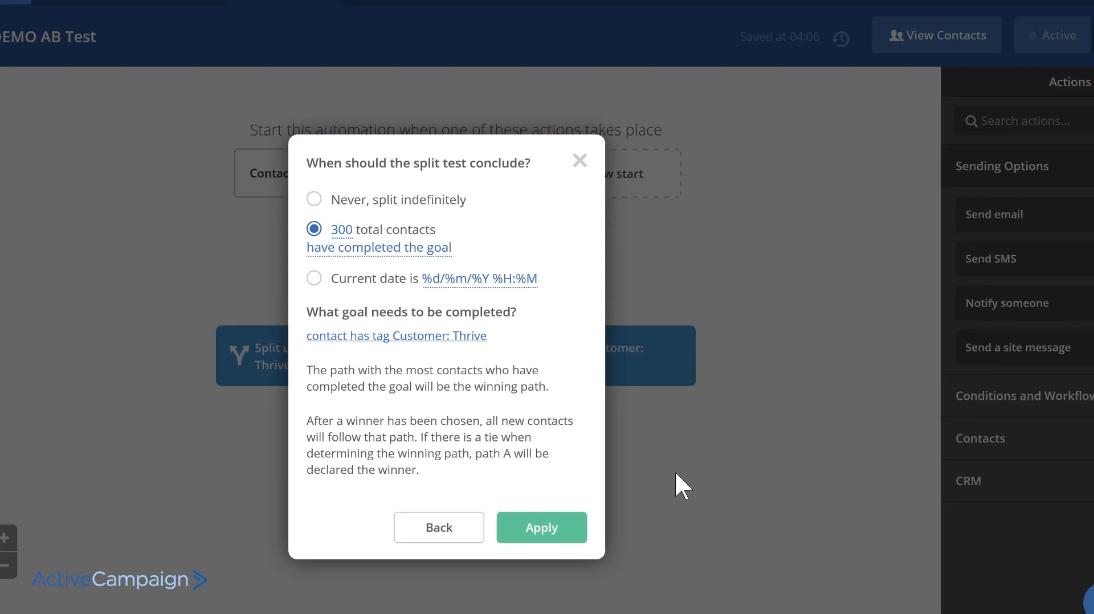
click(542, 528)
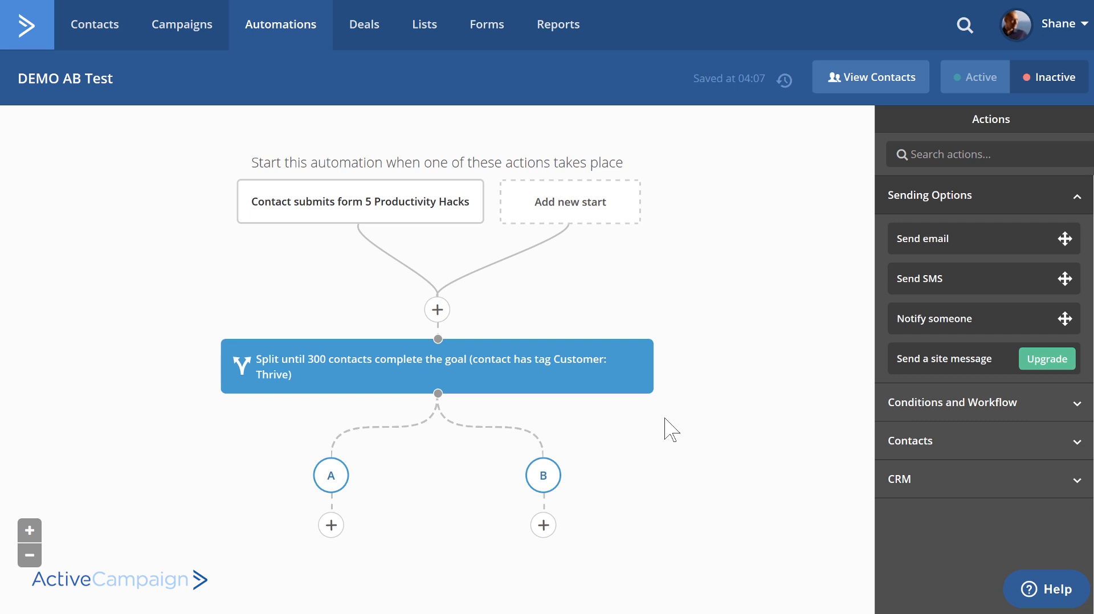
- Add a Send email action under path A of the split, without creating an email
click(332, 525)
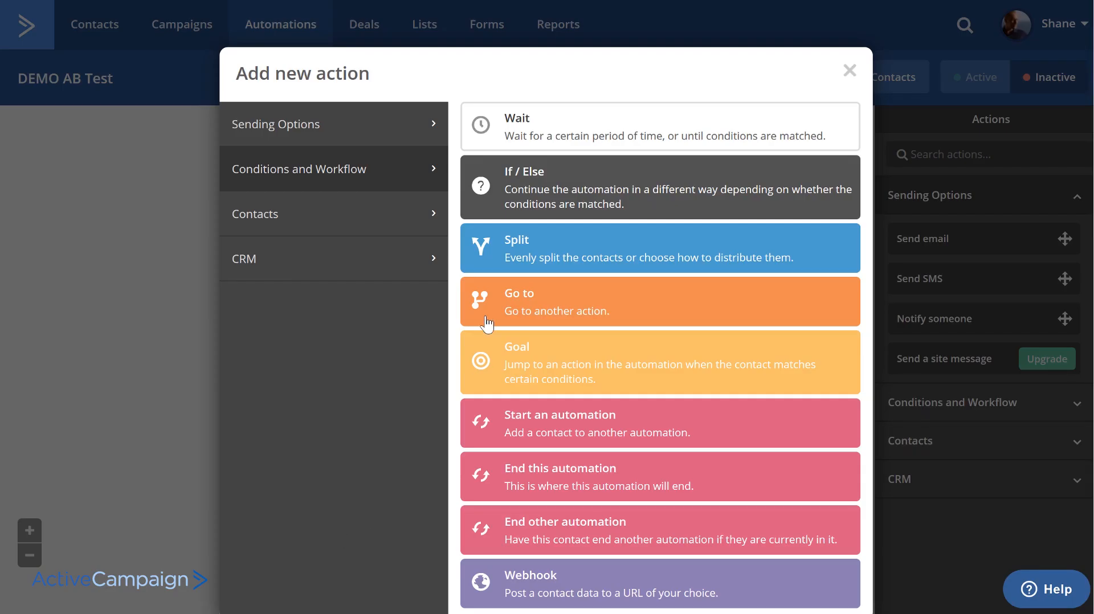
click(331, 146)
click(552, 131)
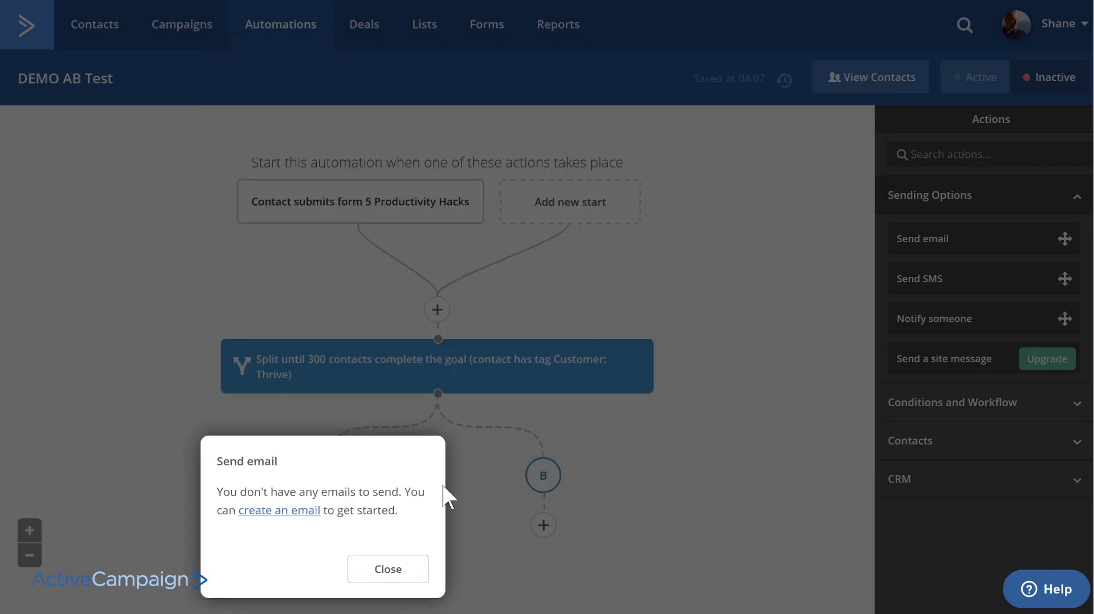
click(383, 573)
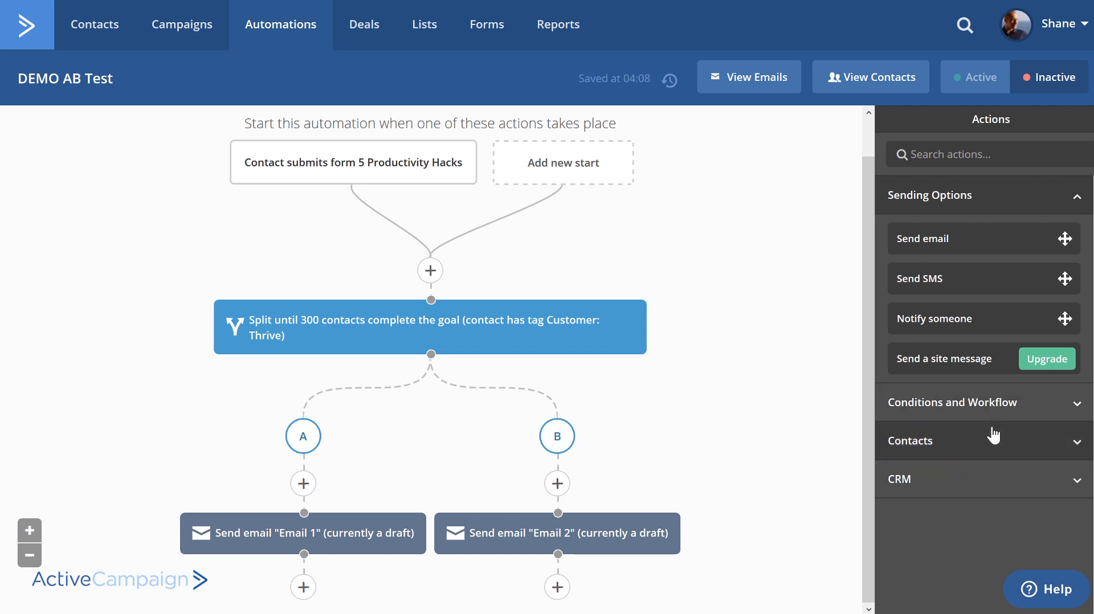
- Look through the Conditions and Workflow actions available for the automation
click(986, 402)
scroll(968, 285, down, 2)
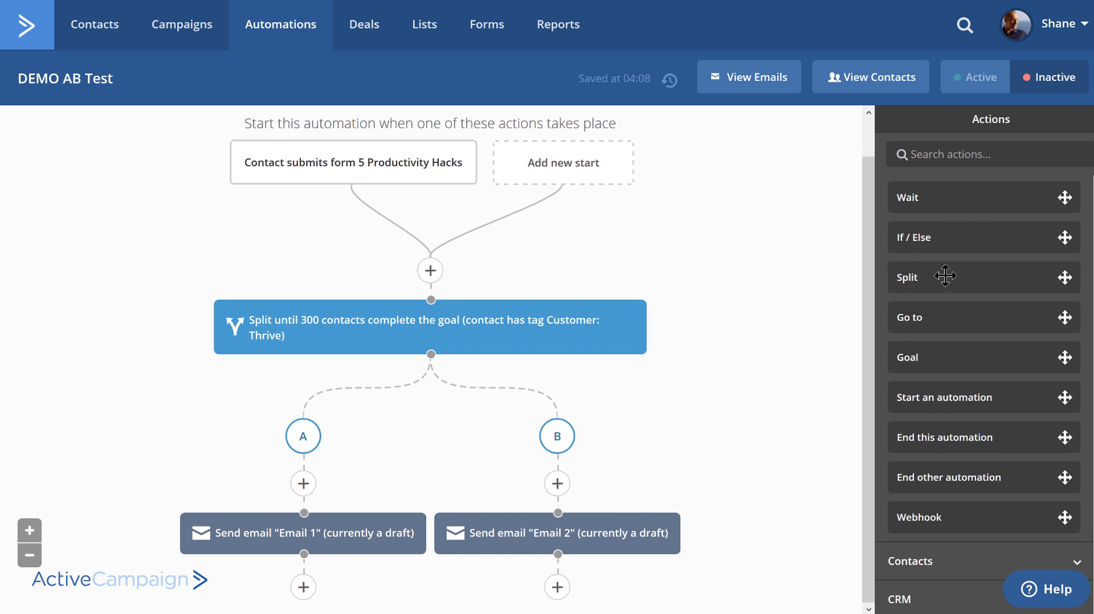
scroll(945, 276, up, 2)
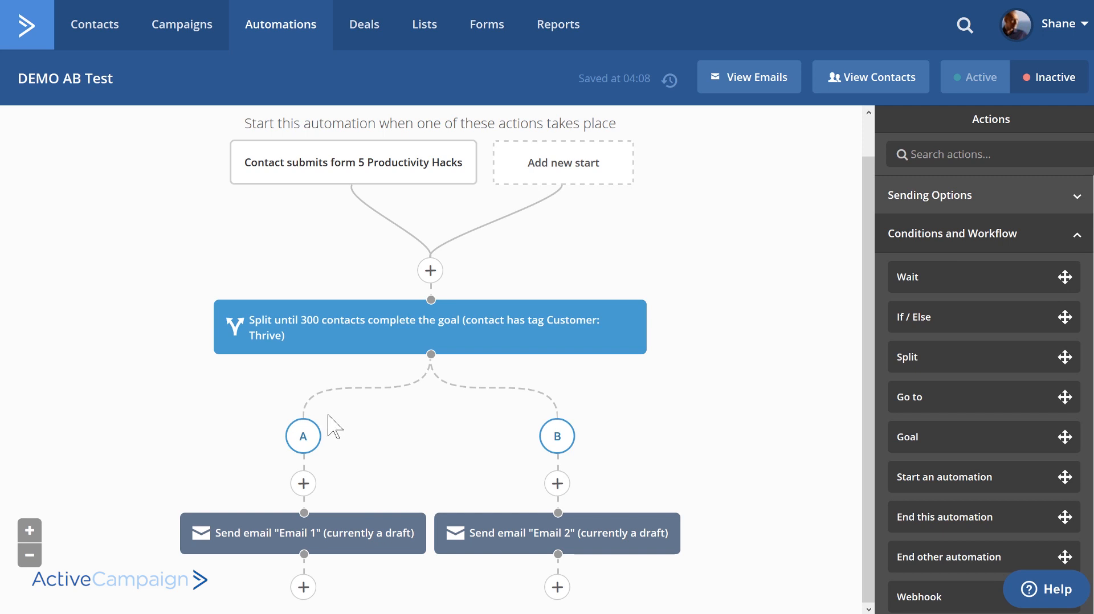
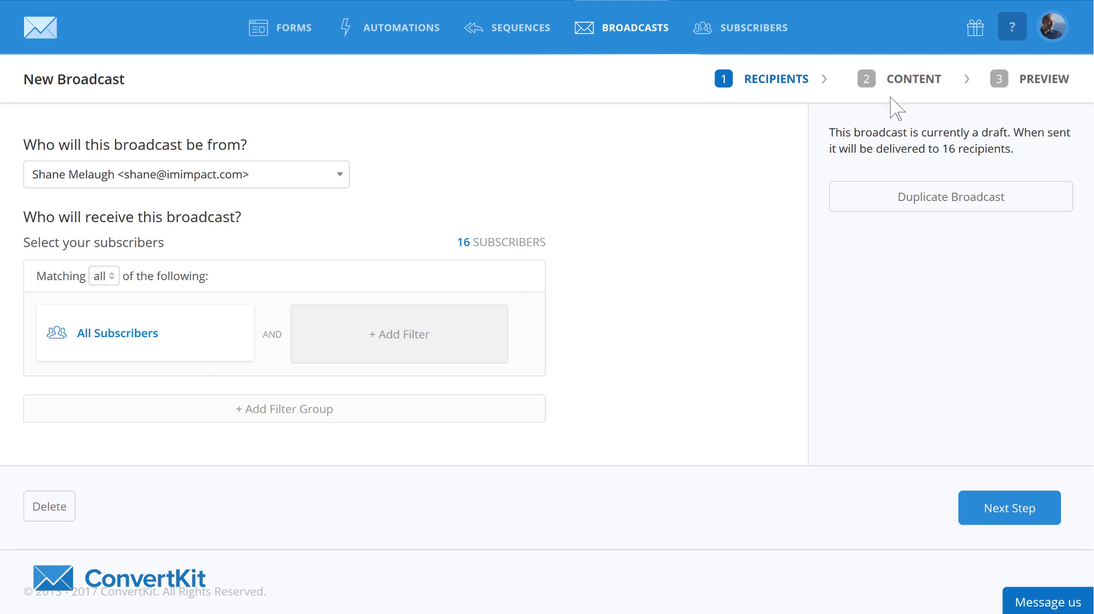
- In ConvertKit, continue to the new broadcast's content, change the subject to "New Broadcast 1" and enable subject line A/B testing
click(996, 508)
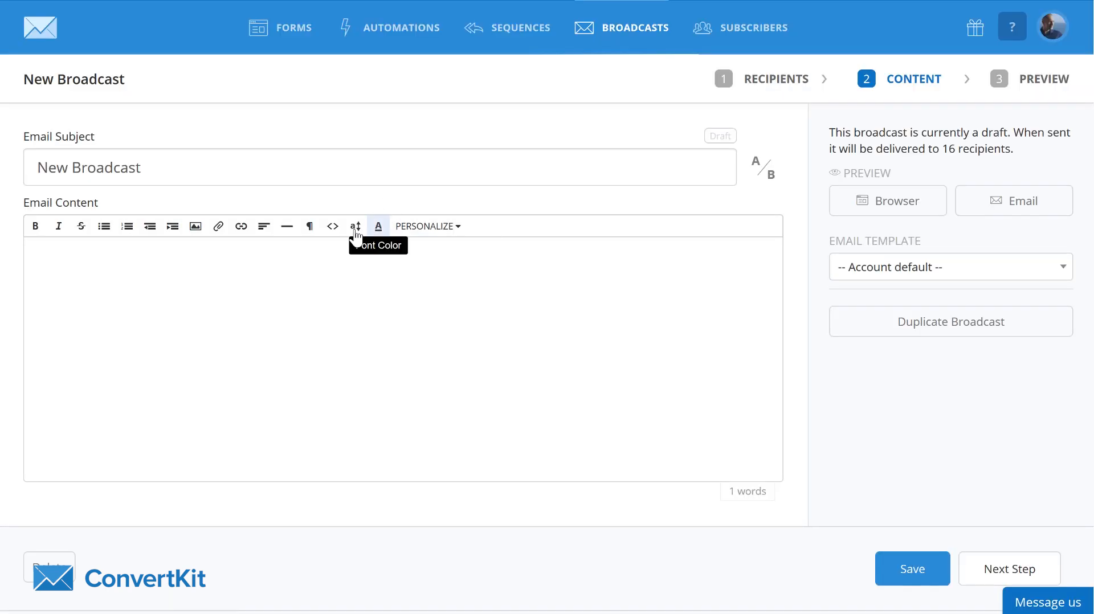
click(189, 166)
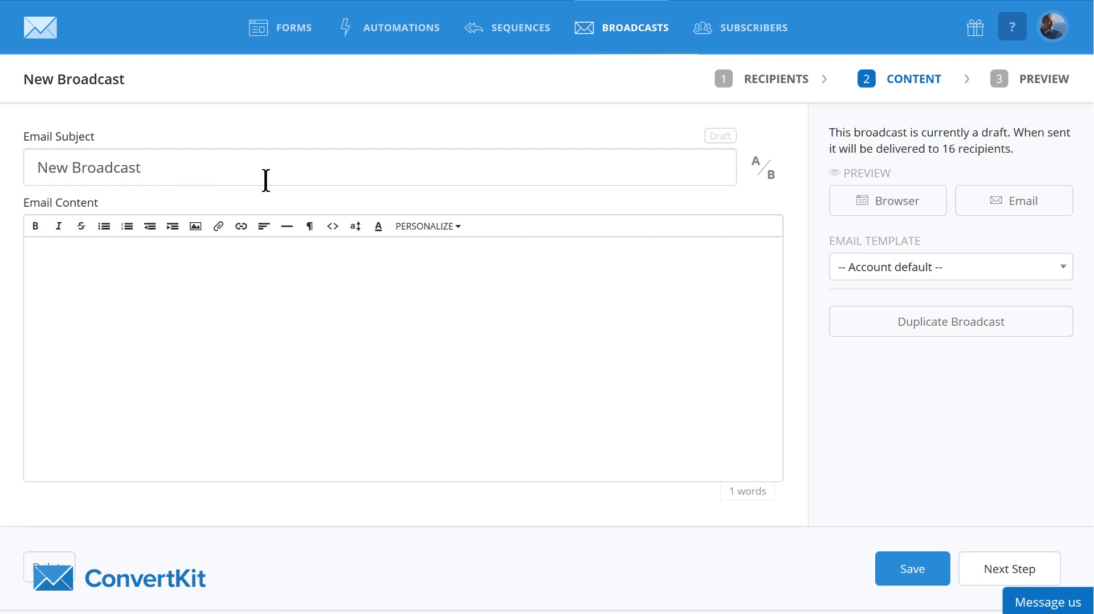
text(1)
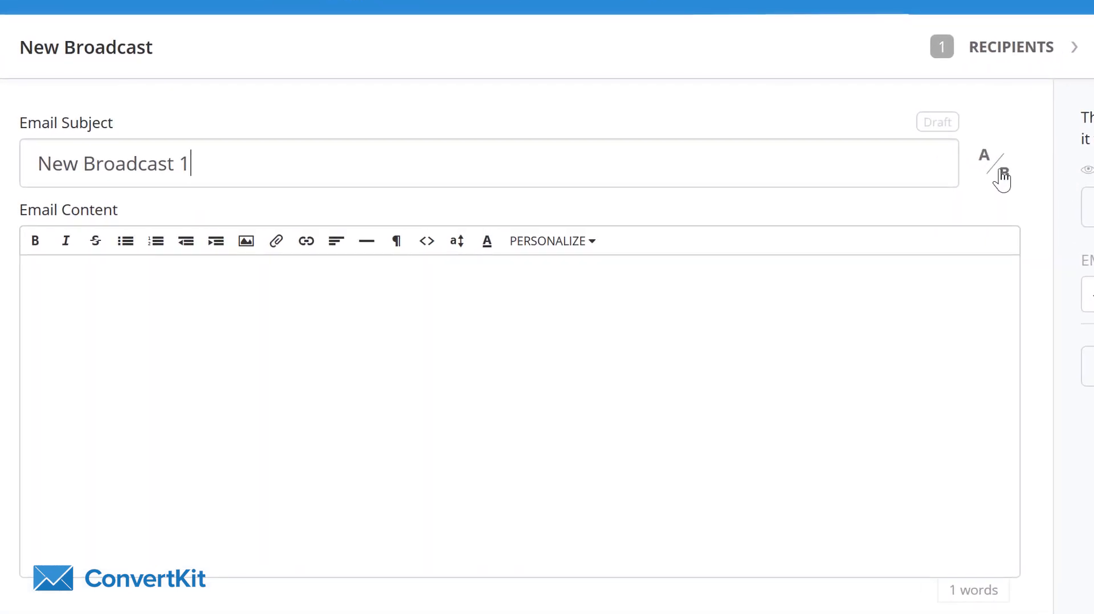
click(766, 170)
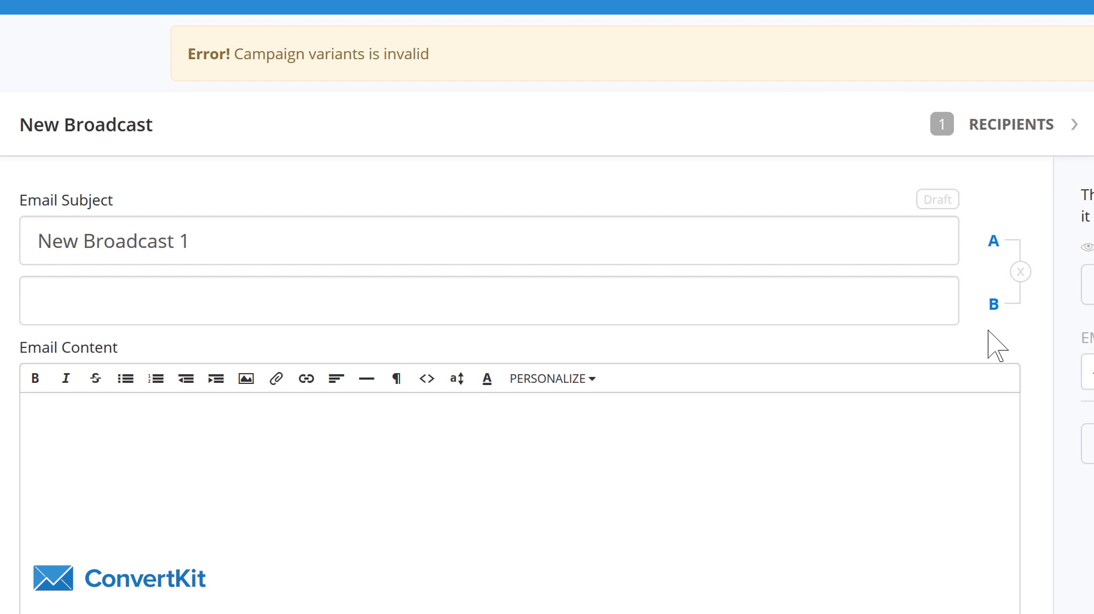
- Enter "Subject Line 2" as the B variant's subject and "asdfasdf" as the email content
click(245, 229)
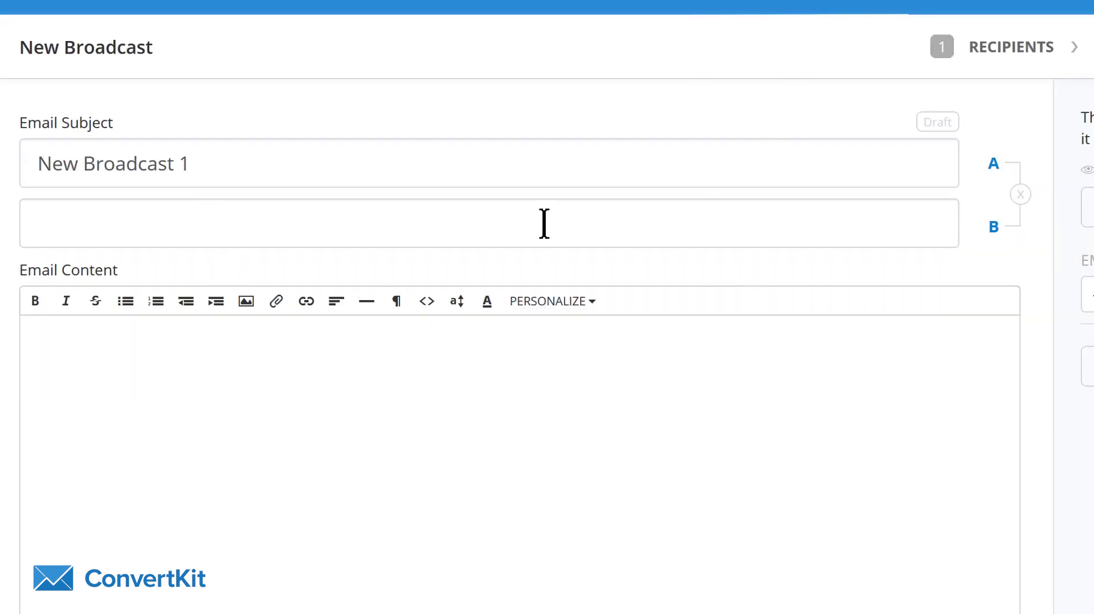
text(Subject Line)
click(446, 367)
text(asdfasdf)
- Review the two subject line variants and the shared email content of the broadcast
click(237, 171)
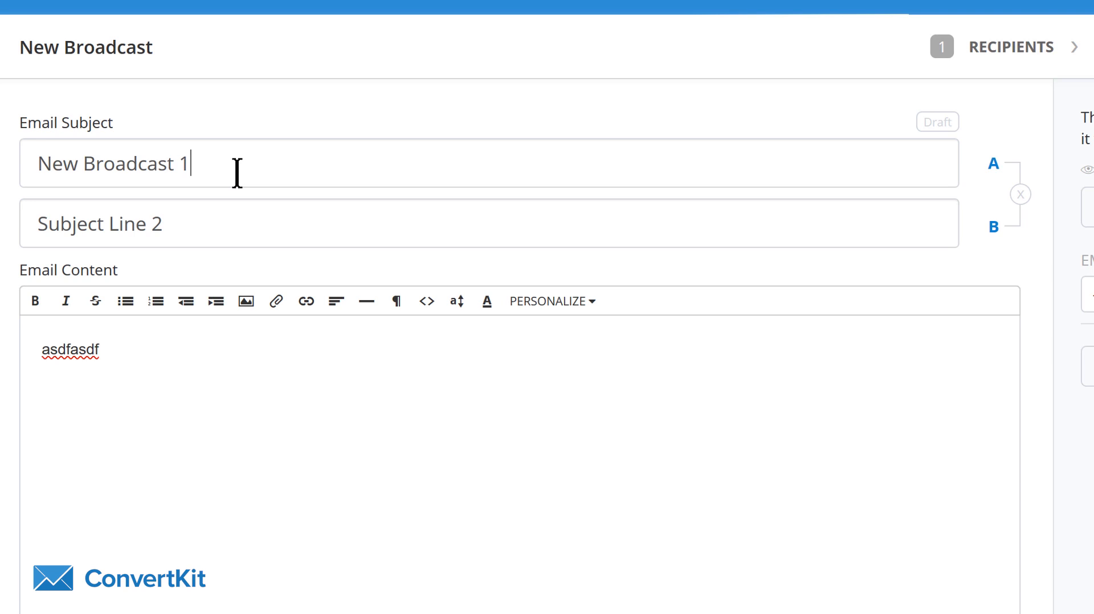
click(222, 212)
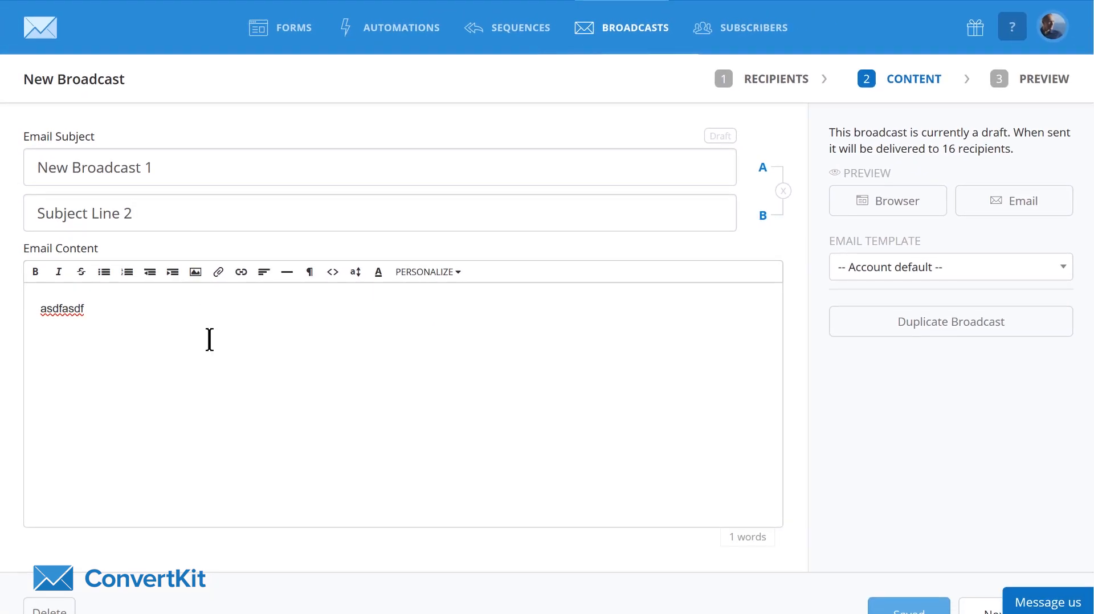
click(105, 317)
click(180, 173)
click(103, 312)
drag(103, 313, 33, 316)
click(158, 350)
- Continue to the broadcast preview and examine the share of subscribers per variation and the delay before the winner is sent
scroll(940, 399, down, 2)
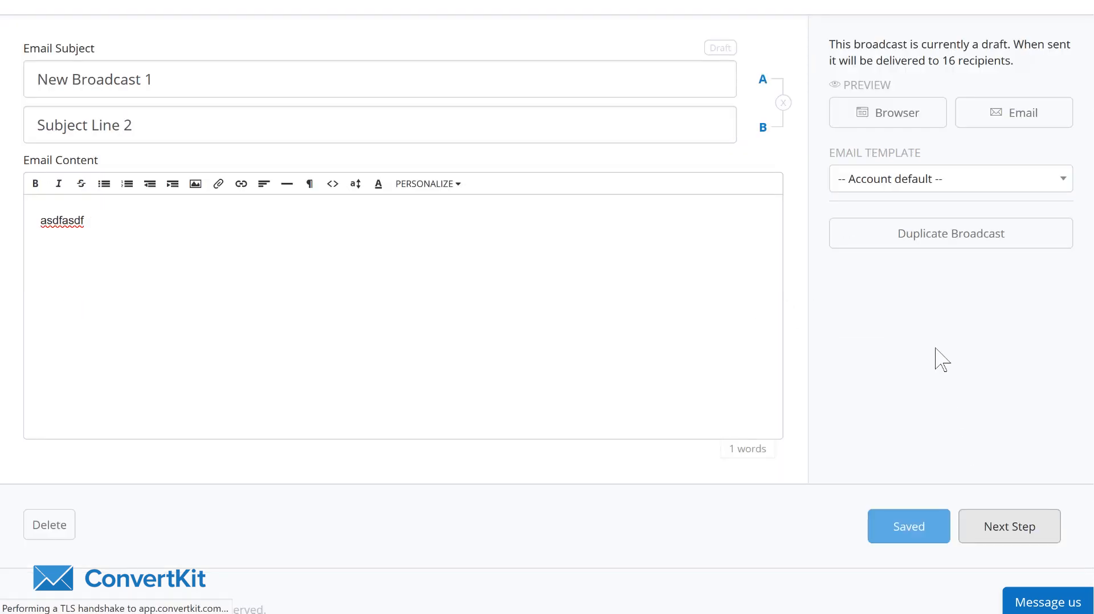
drag(44, 241, 224, 249)
click(223, 245)
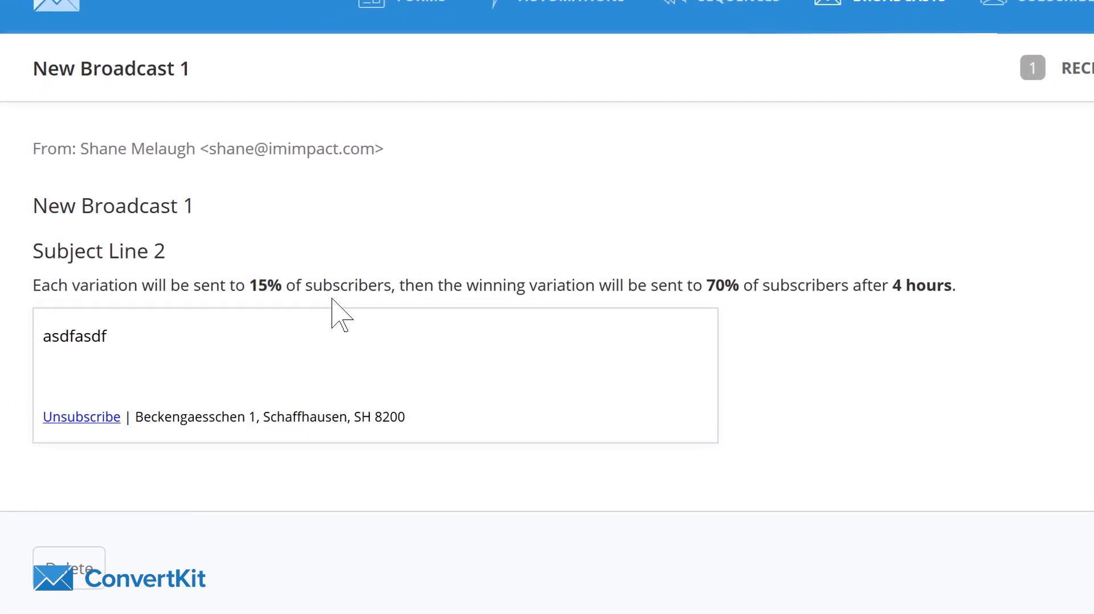
drag(613, 287, 950, 286)
click(950, 286)
drag(114, 294, 785, 262)
drag(999, 280, 559, 280)
click(402, 285)
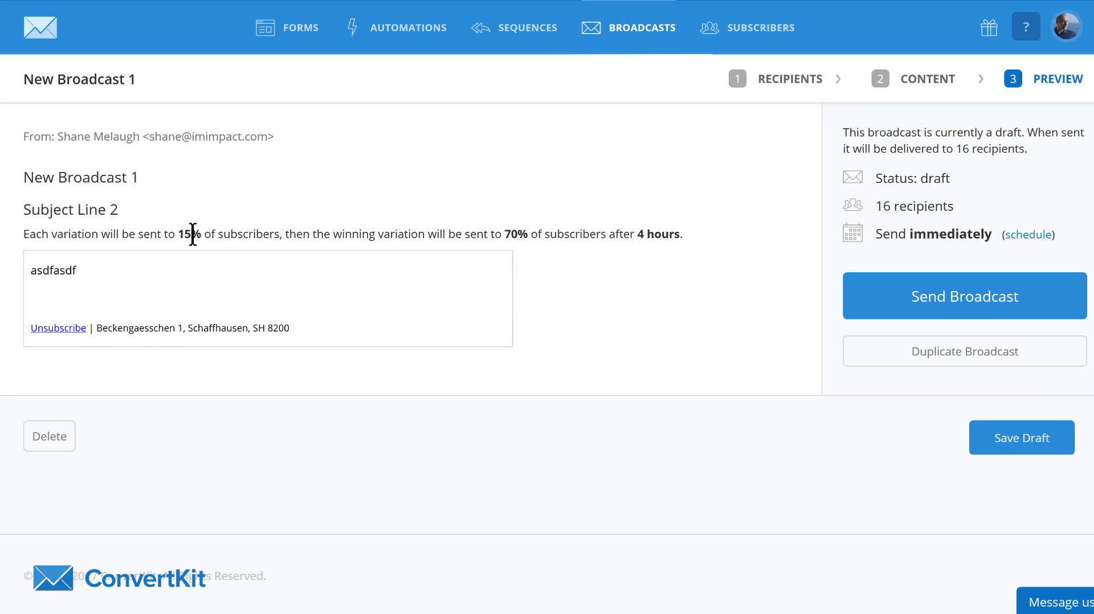
drag(175, 233, 340, 271)
click(160, 239)
drag(642, 233, 760, 373)
click(723, 350)
drag(635, 233, 709, 230)
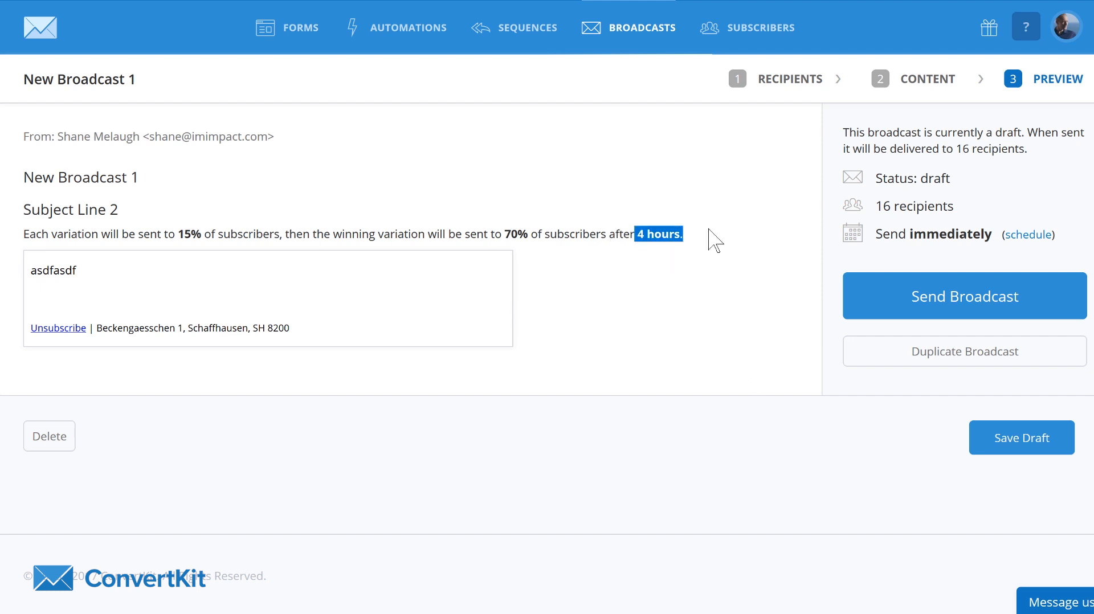
click(576, 249)
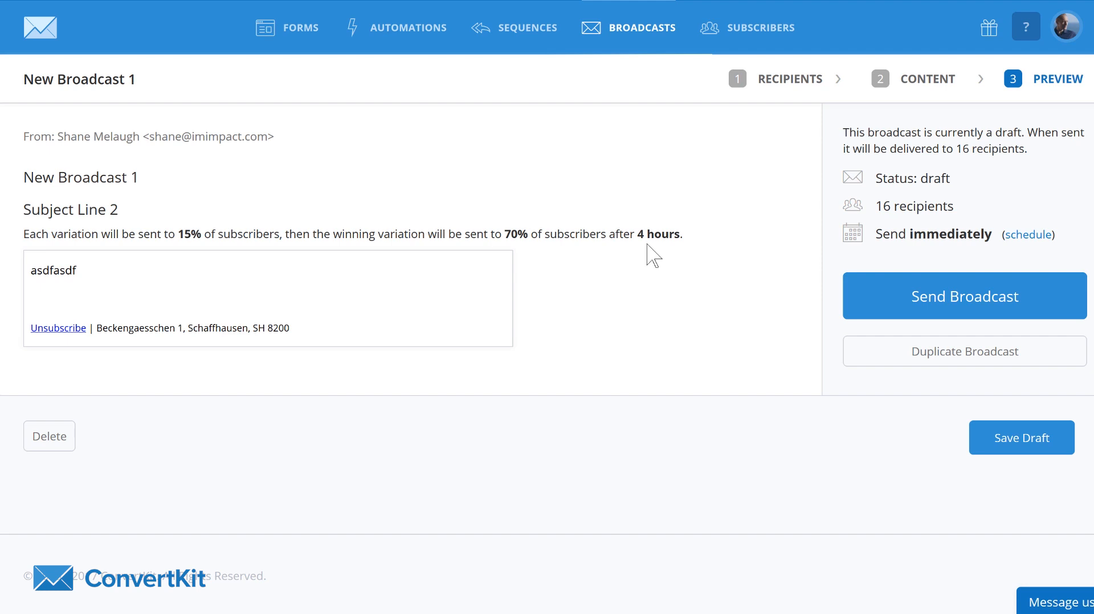
- Open the Re-Engagement visual automation and examine its steps and the emails inside Interest sequence 1
click(538, 46)
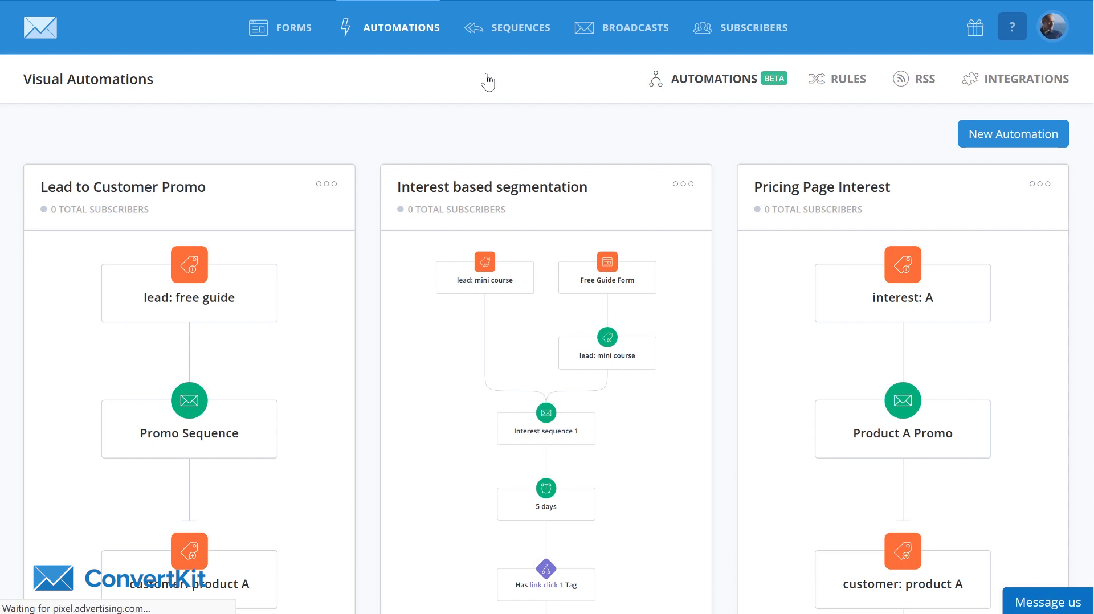
scroll(544, 137, down, 10)
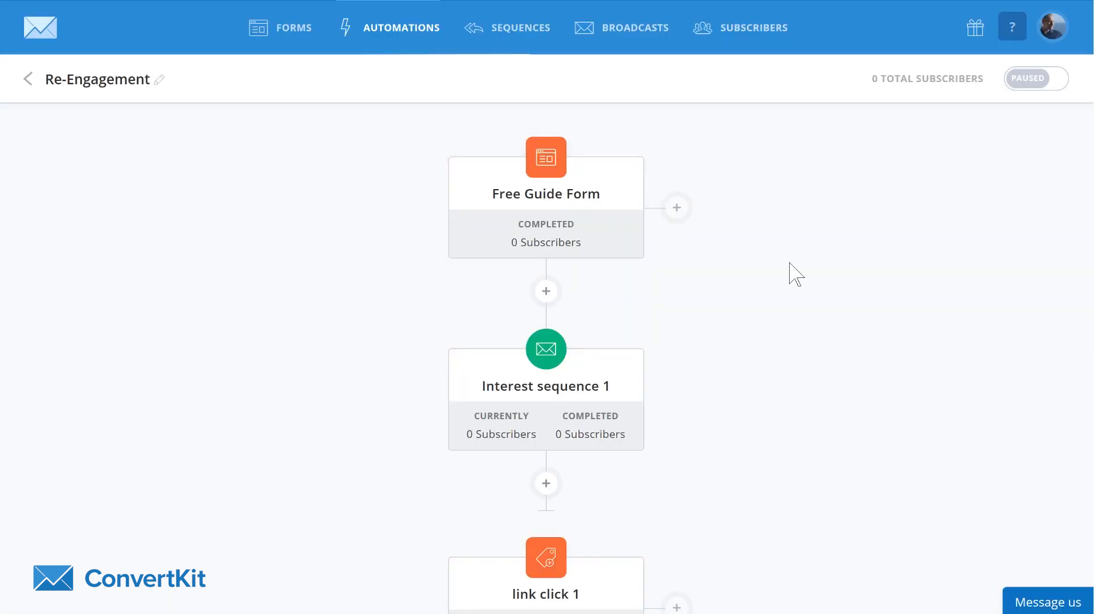
scroll(792, 274, down, 6)
scroll(790, 263, up, 3)
scroll(792, 274, up, 2)
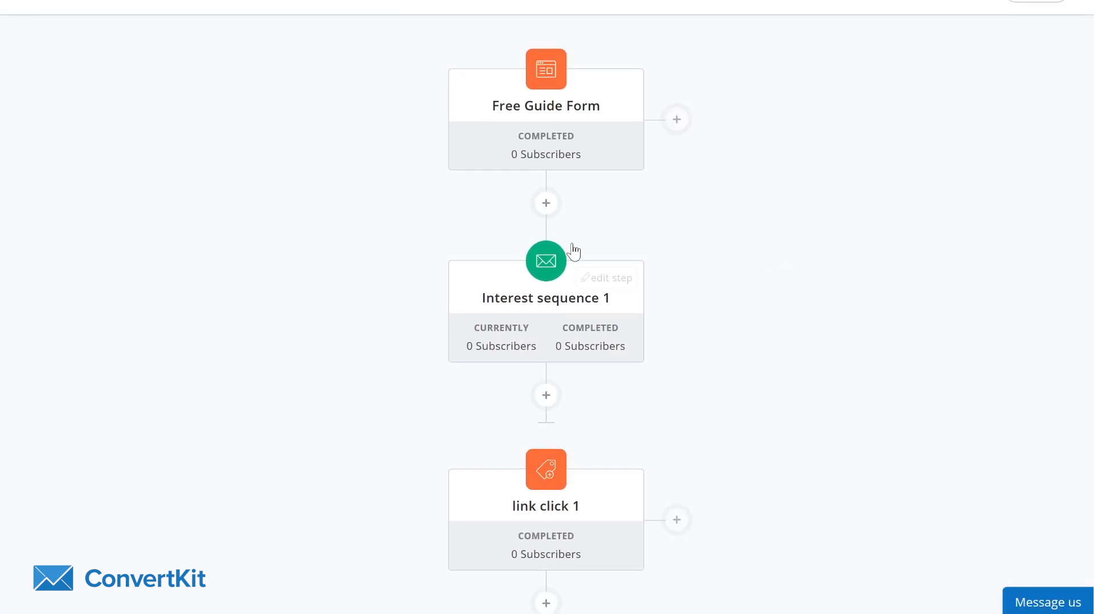
mouse_move(547, 73)
scroll(720, 196, down, 2)
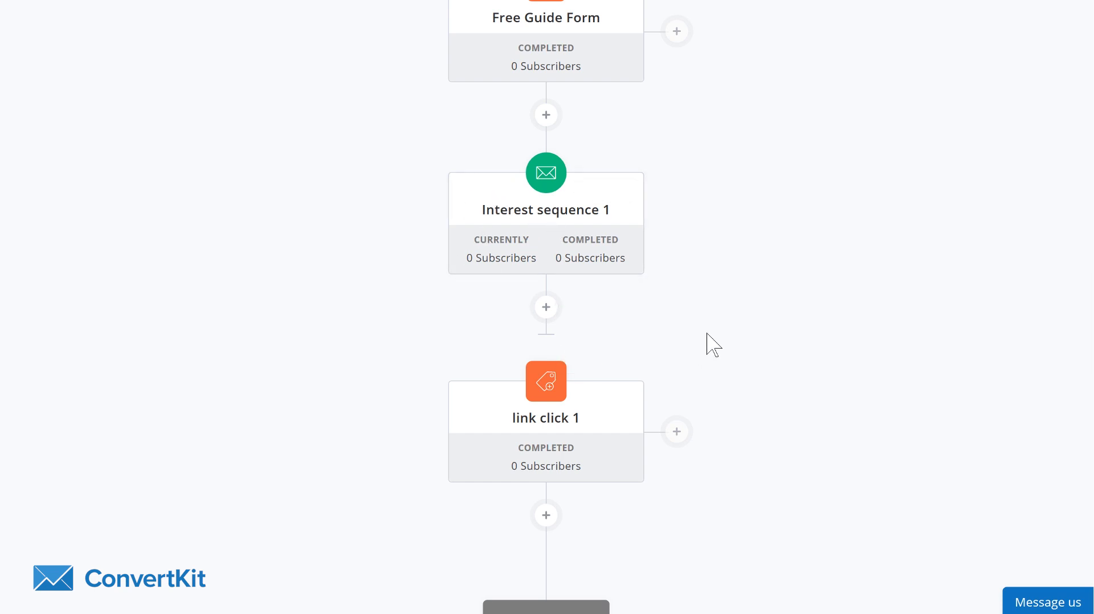
click(525, 214)
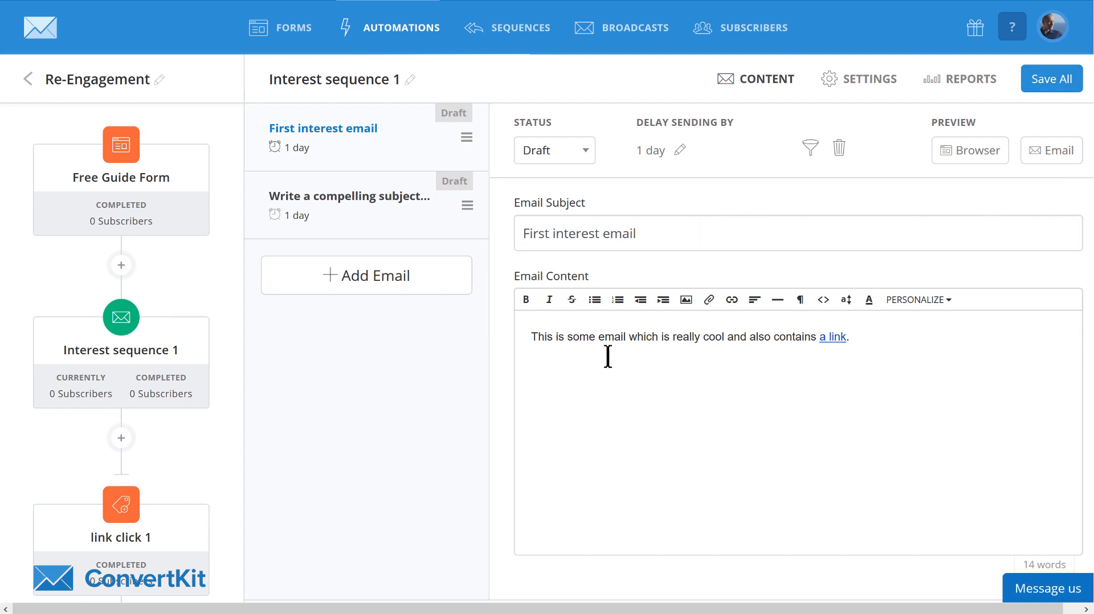
click(215, 266)
- Look through the event and action types available for a new step below Interest sequence 1
scroll(769, 281, down, 5)
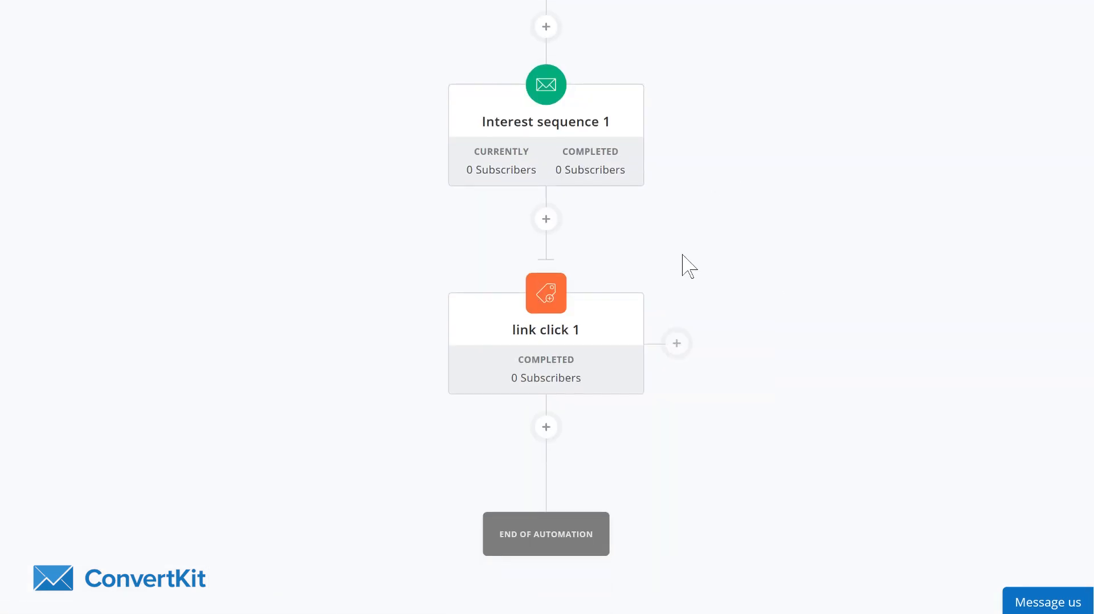
click(546, 220)
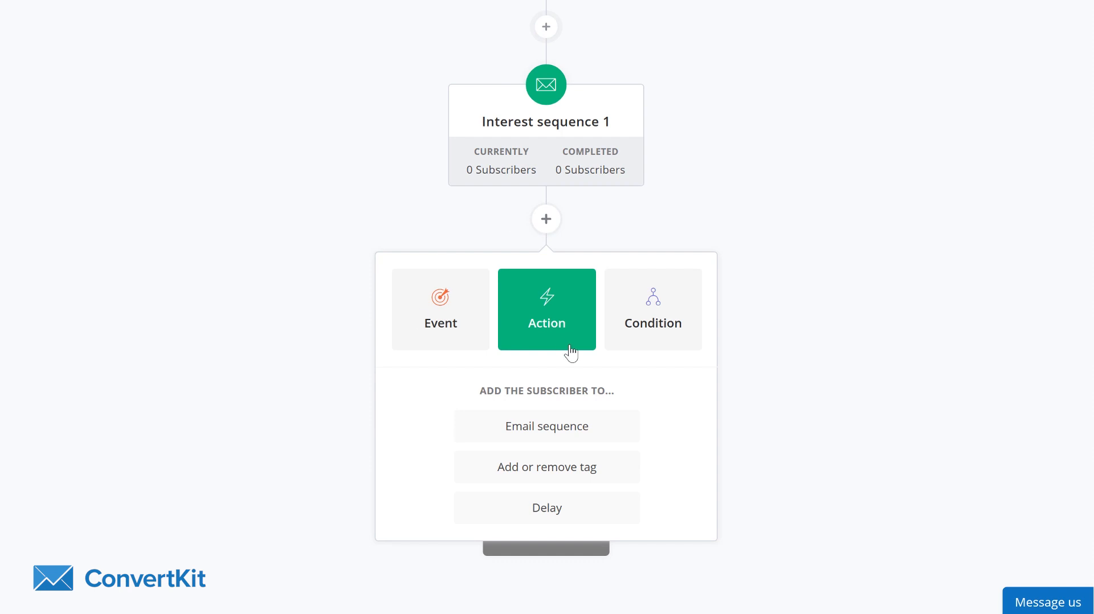
click(445, 301)
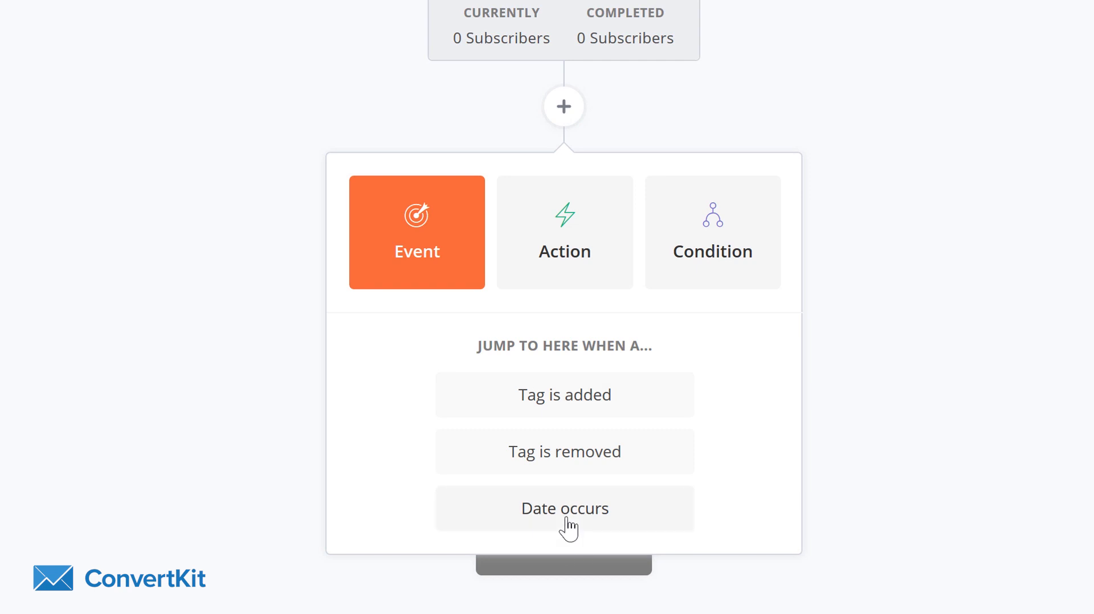
click(580, 242)
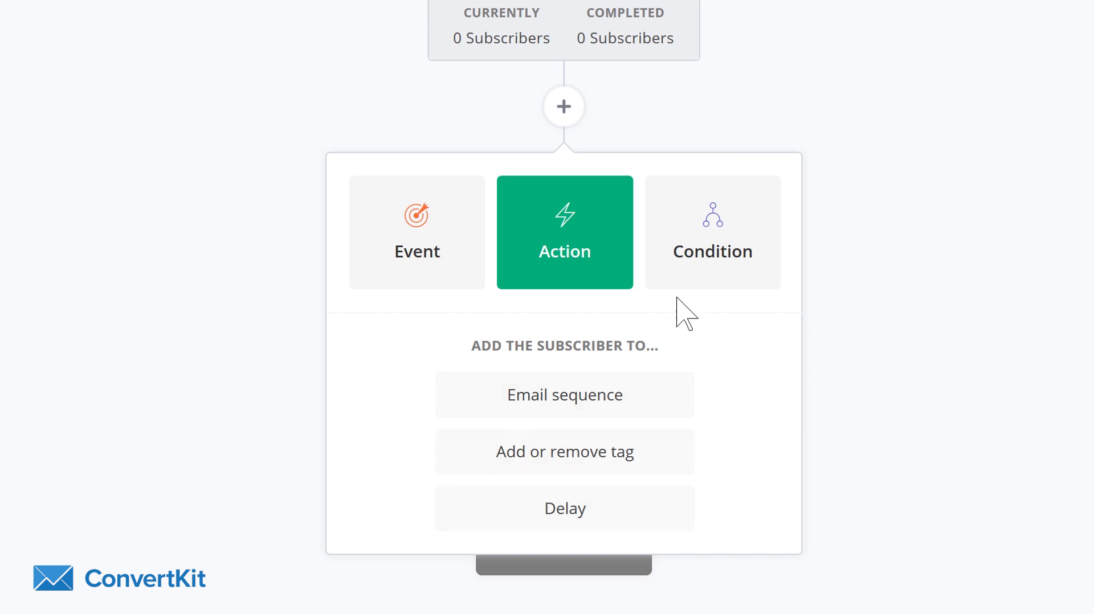
- Add a condition below Interest sequence 1 that checks whether the subscriber has the tag interest: C
click(695, 272)
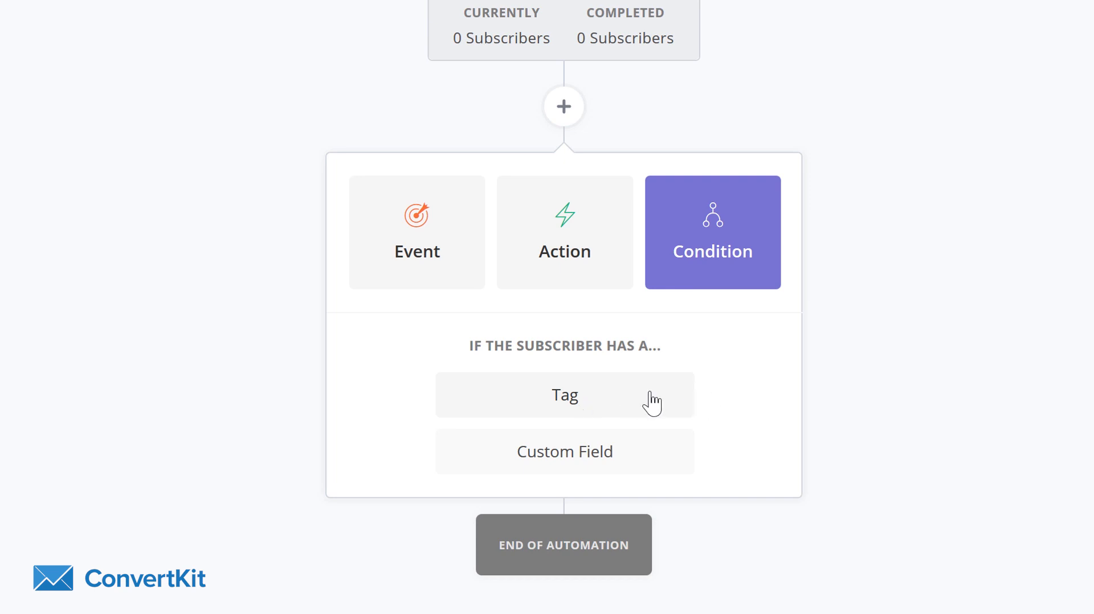
click(587, 397)
click(460, 407)
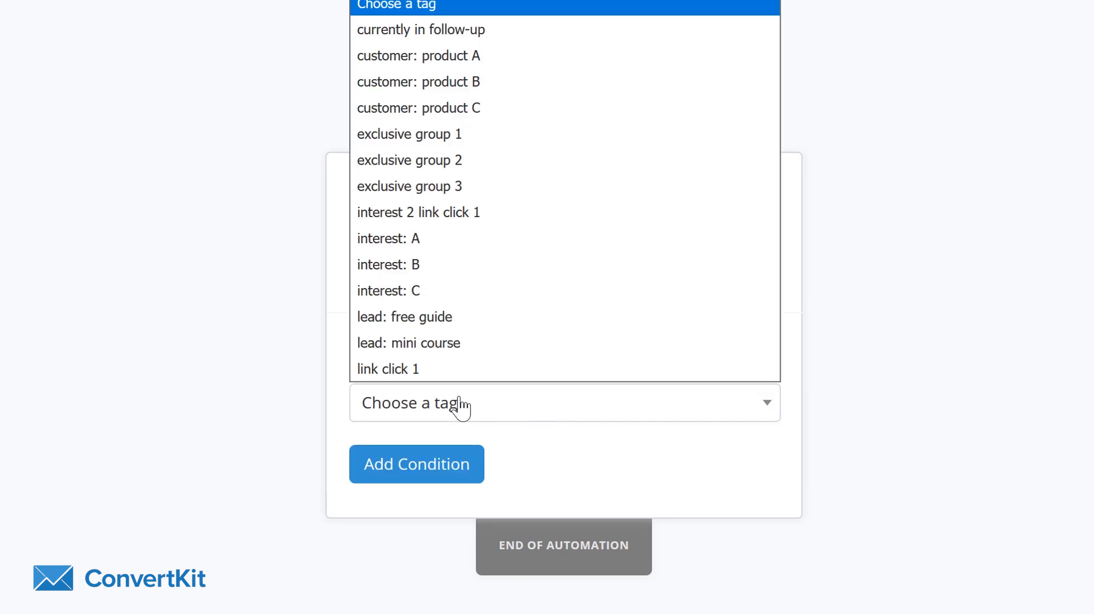
click(425, 292)
click(447, 467)
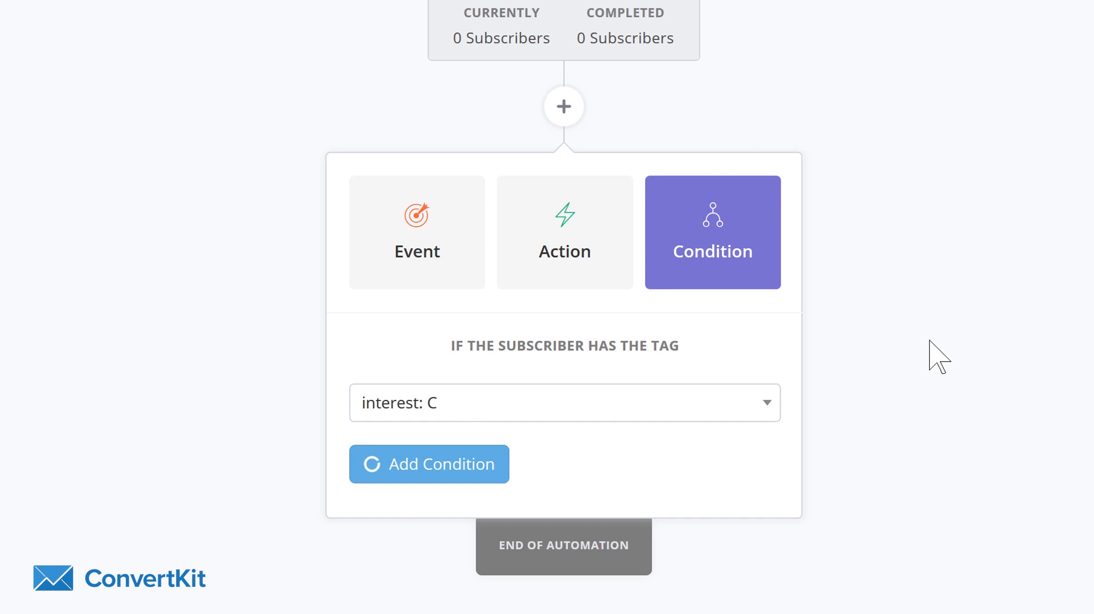
scroll(681, 254, down, 2)
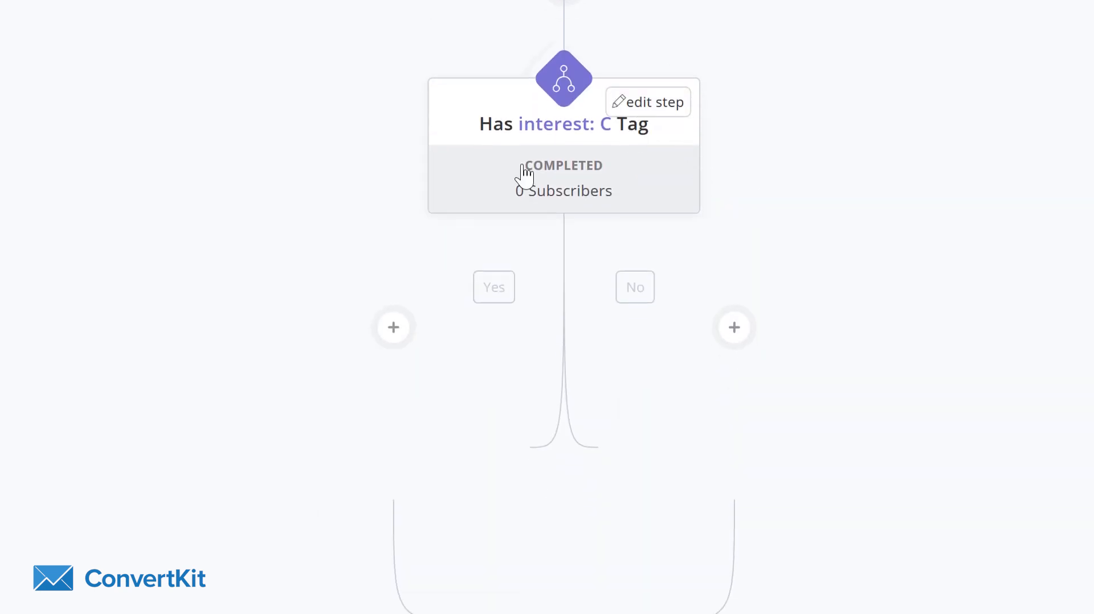
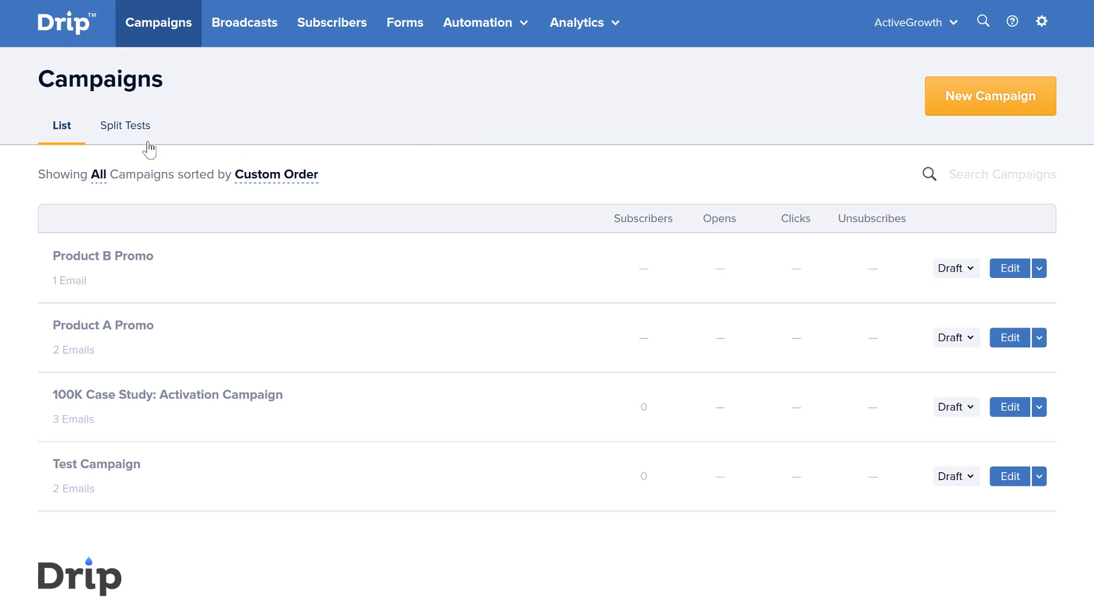
- Switch to Drip and create a new campaign split test that tests the Subject
click(128, 133)
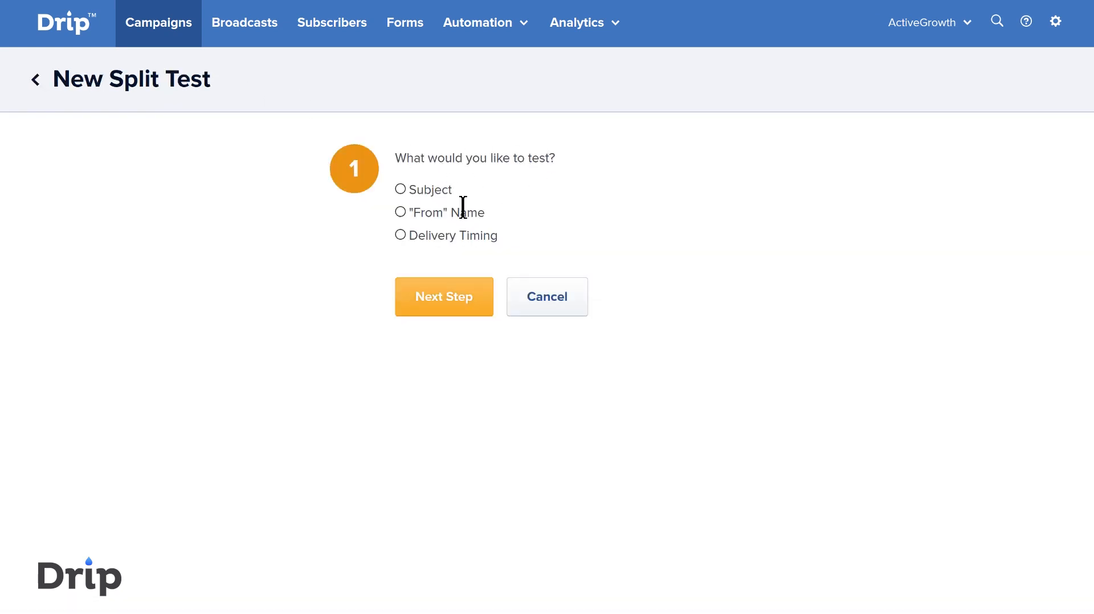
click(400, 189)
click(401, 212)
click(400, 235)
click(468, 312)
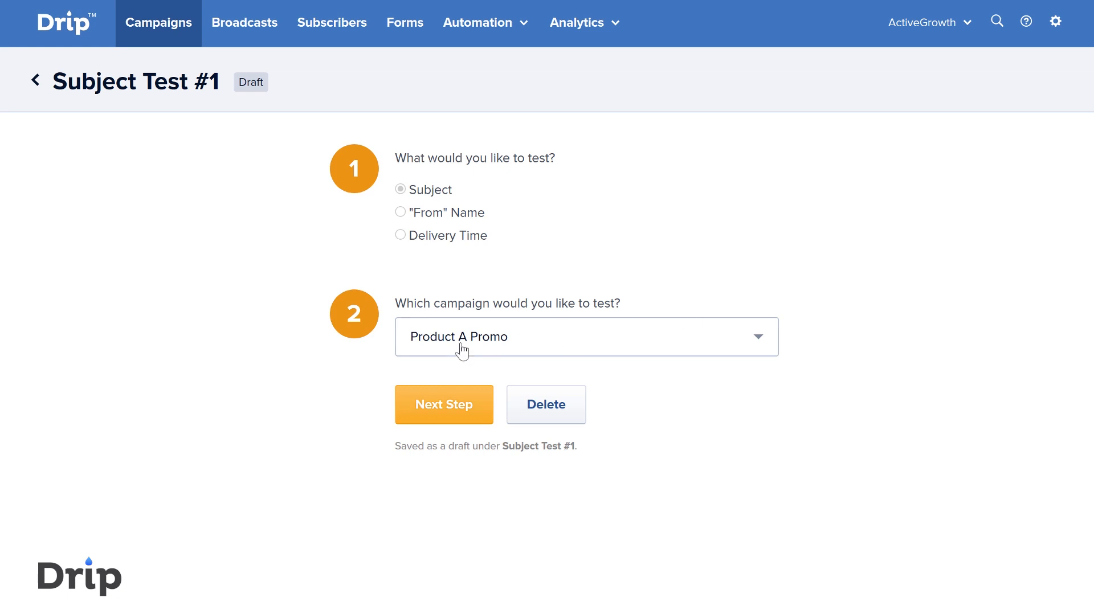
- Set the split test to use the Product A Promo campaign and its email Something Something
click(473, 412)
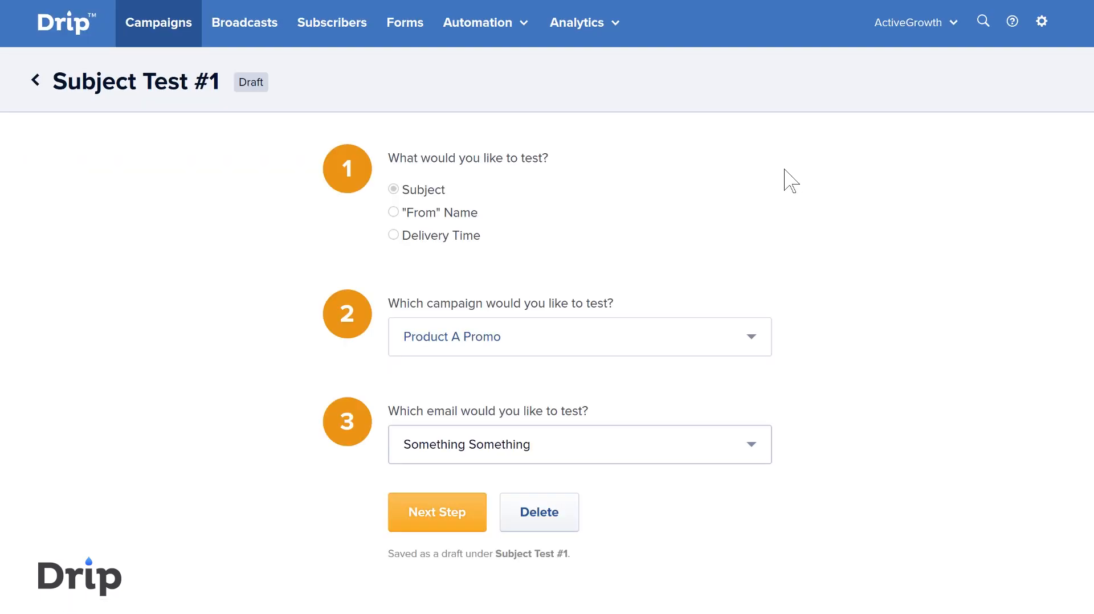
scroll(871, 325, down, 1)
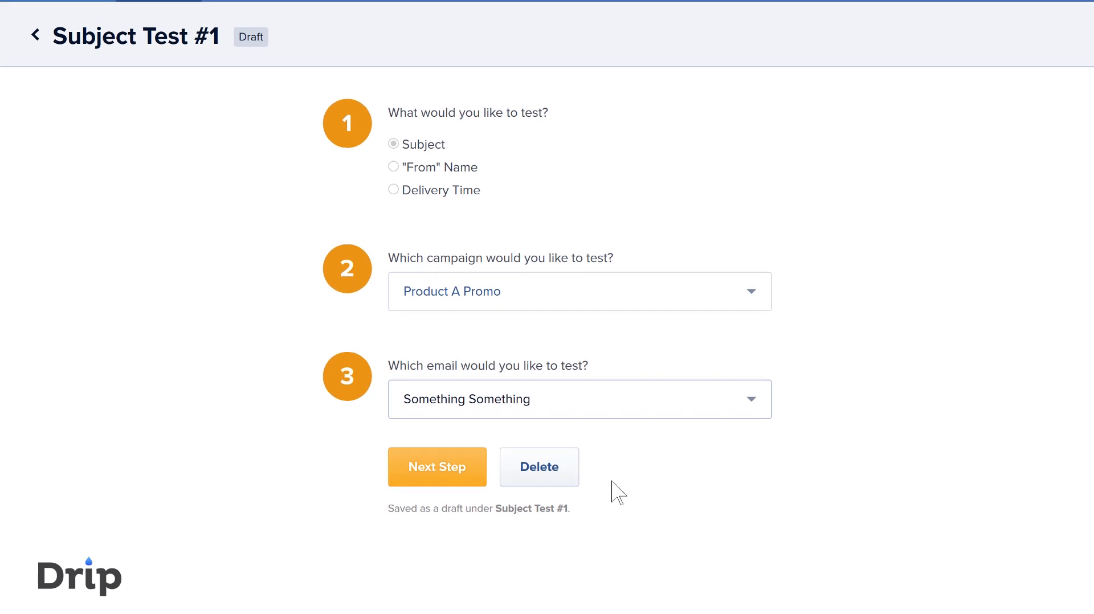
click(590, 404)
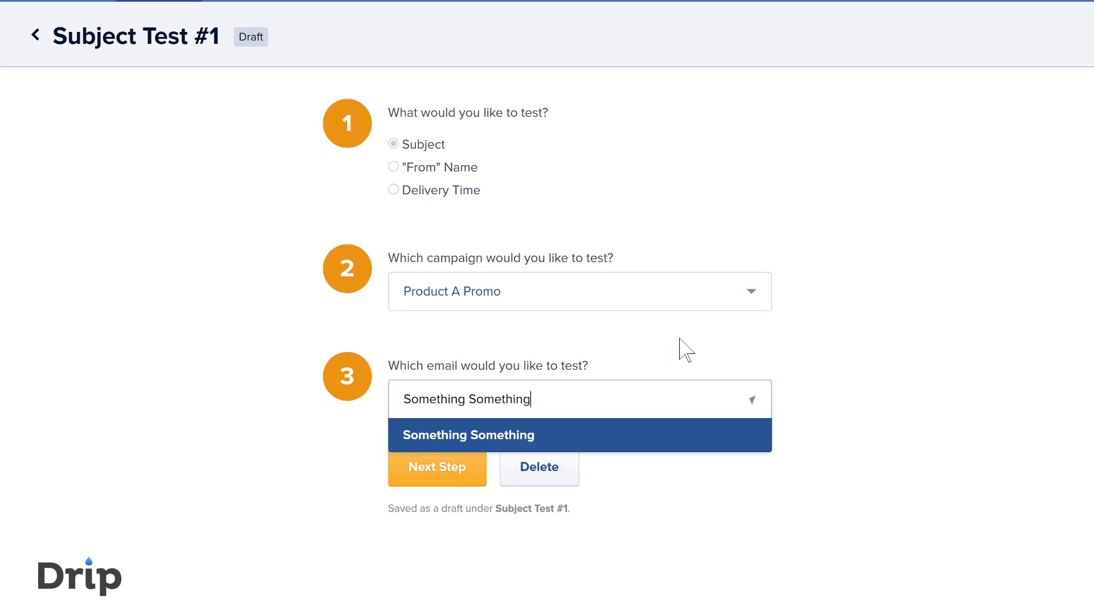
click(816, 332)
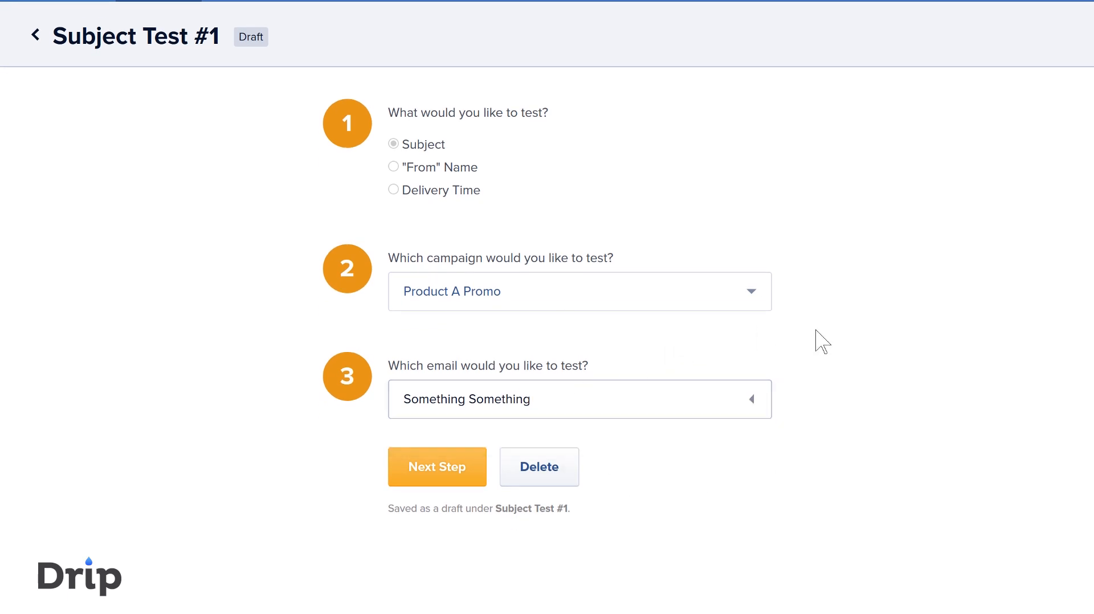
click(457, 482)
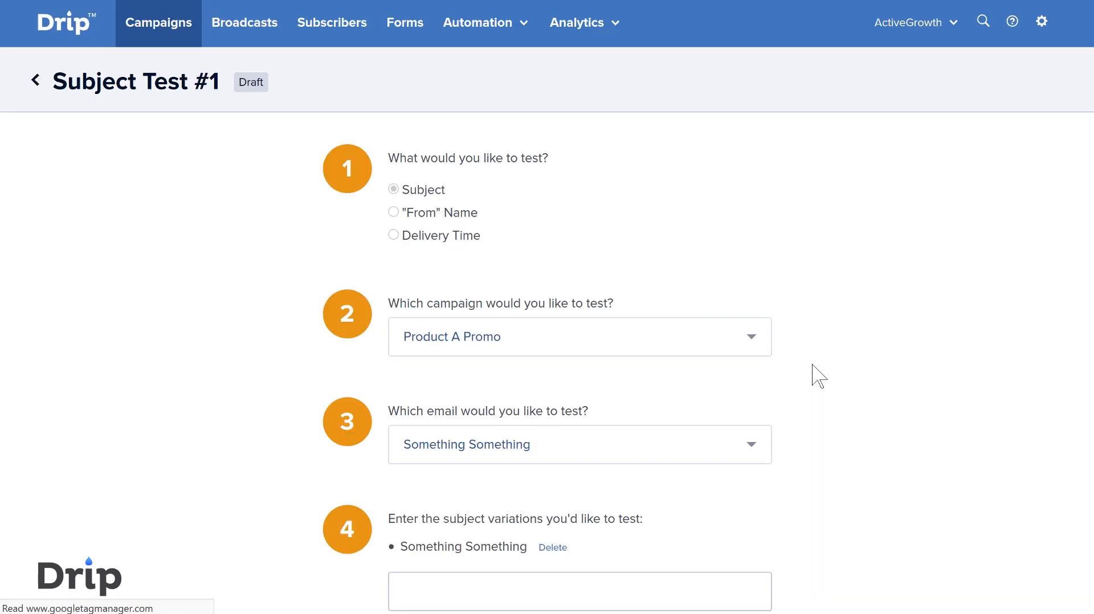
- Add the subject variation "Subject Line 2" alongside Something Something and start the split test
scroll(819, 376, down, 2)
scroll(819, 376, down, 2)
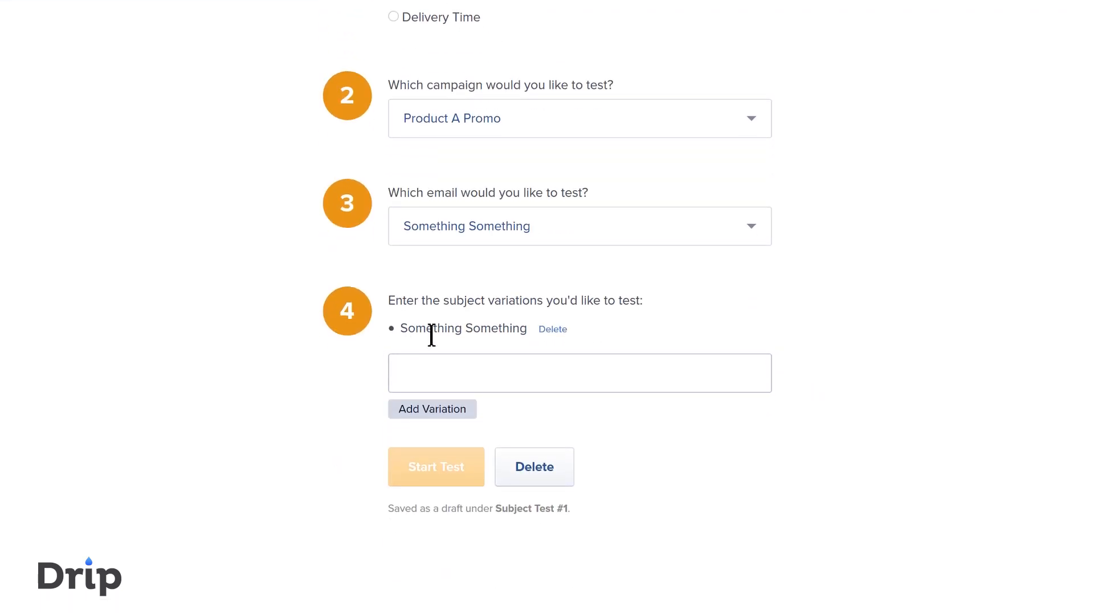
drag(403, 328, 515, 324)
click(499, 366)
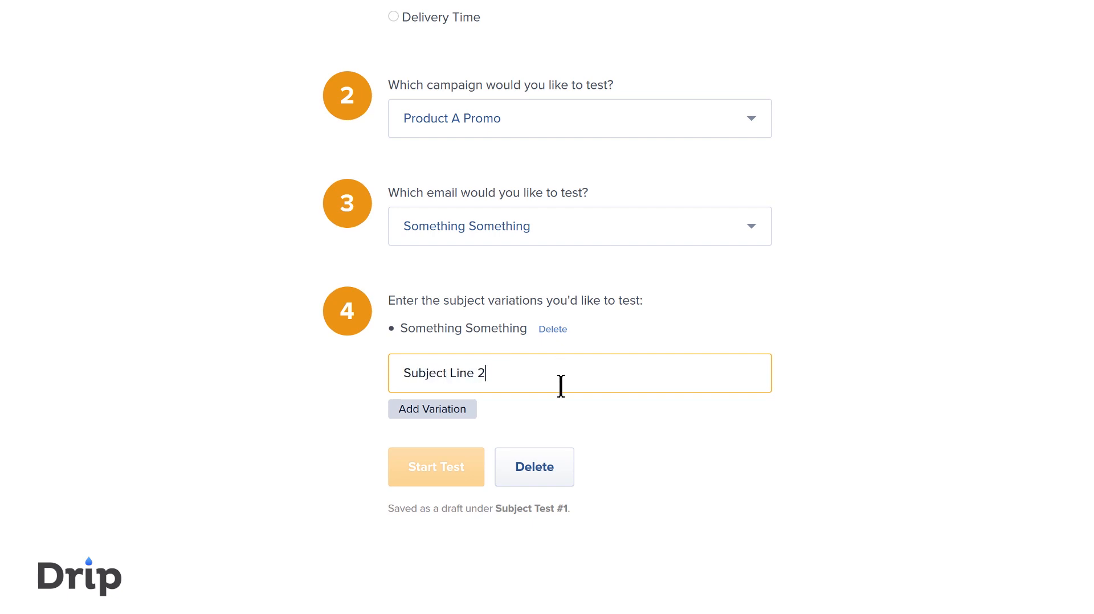
click(555, 405)
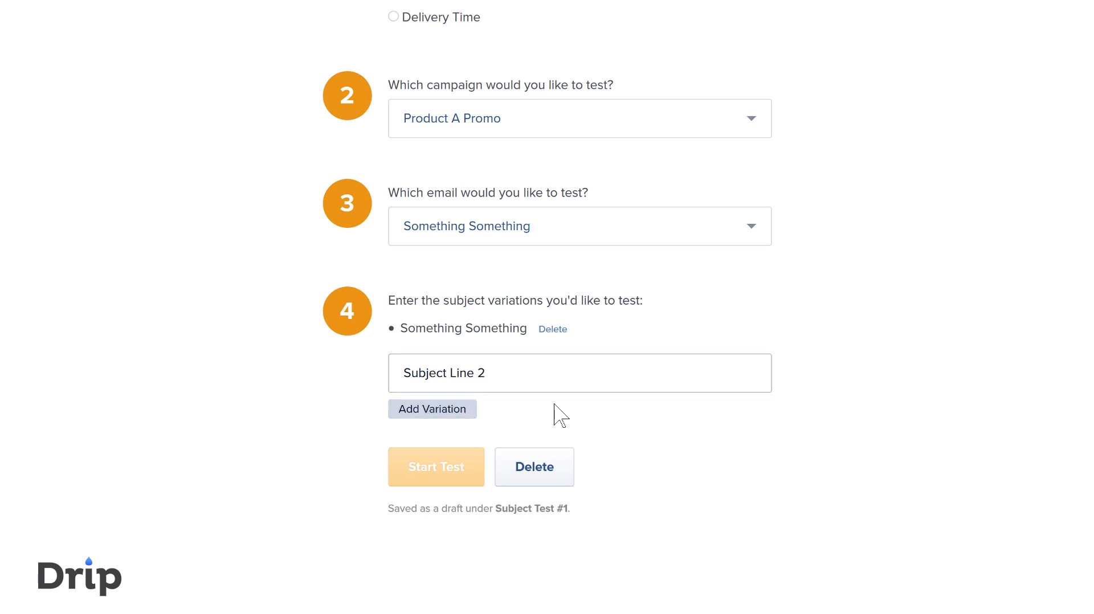
key(Return)
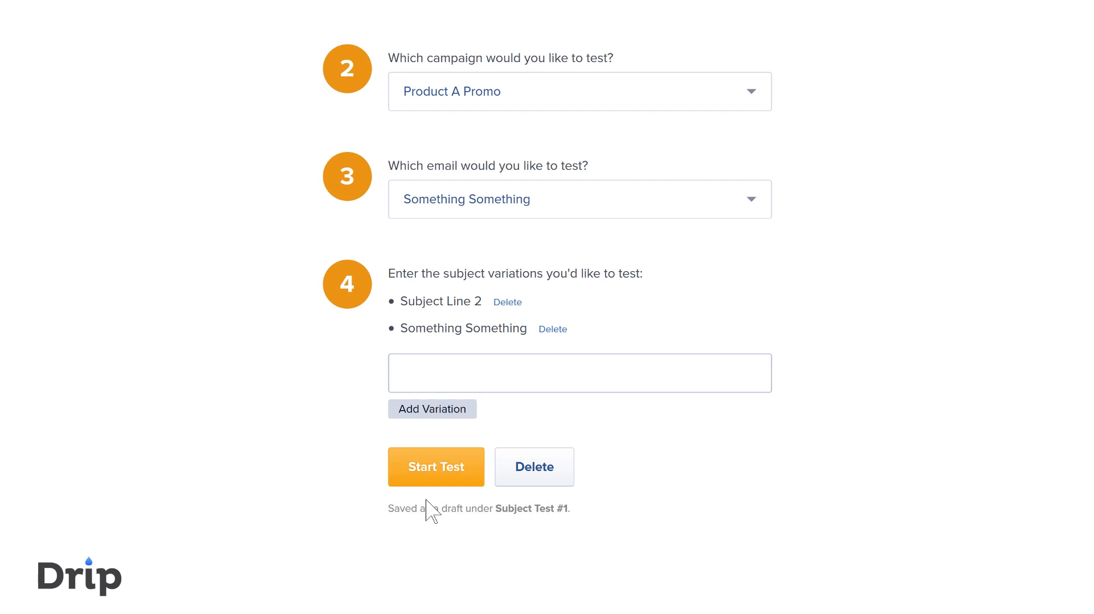
click(442, 473)
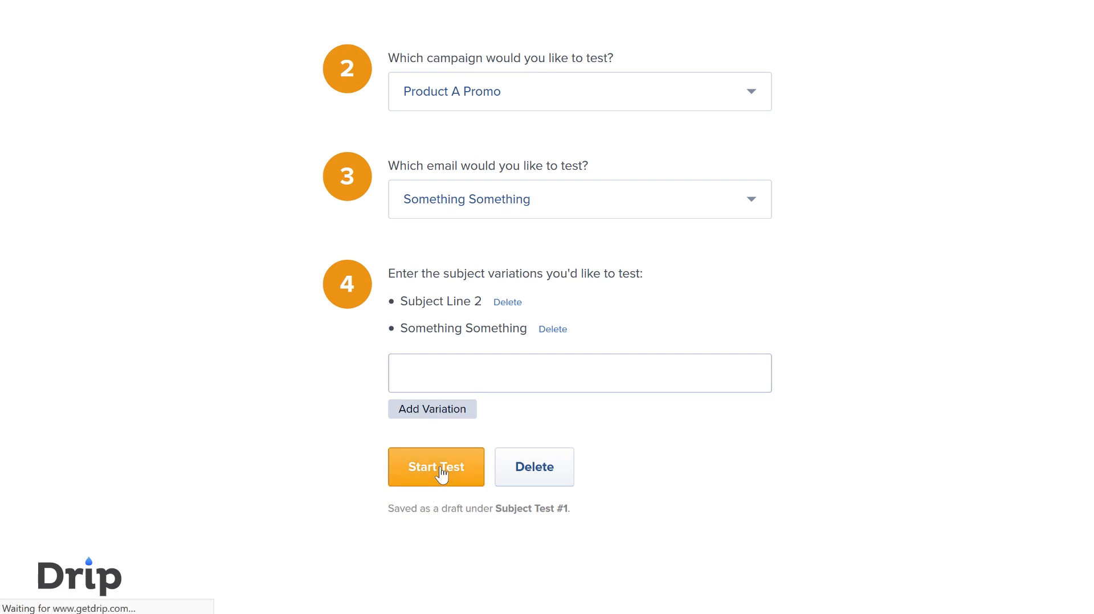
- Examine the running subject test's report, including success rate, confidence, days to completion and the options for each variation
scroll(399, 233, down, 3)
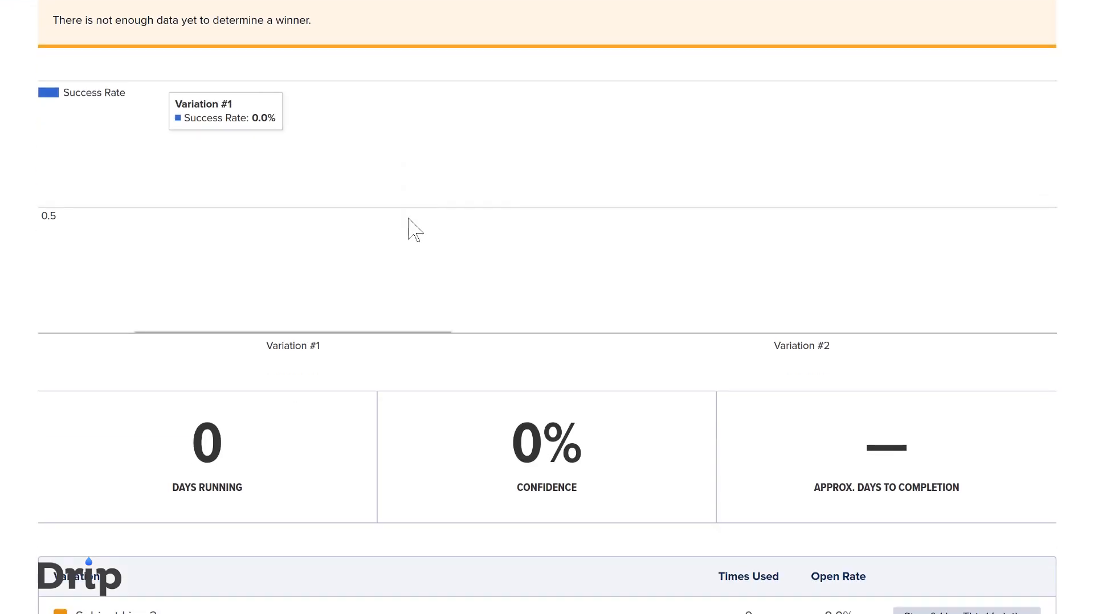
scroll(485, 171, down, 3)
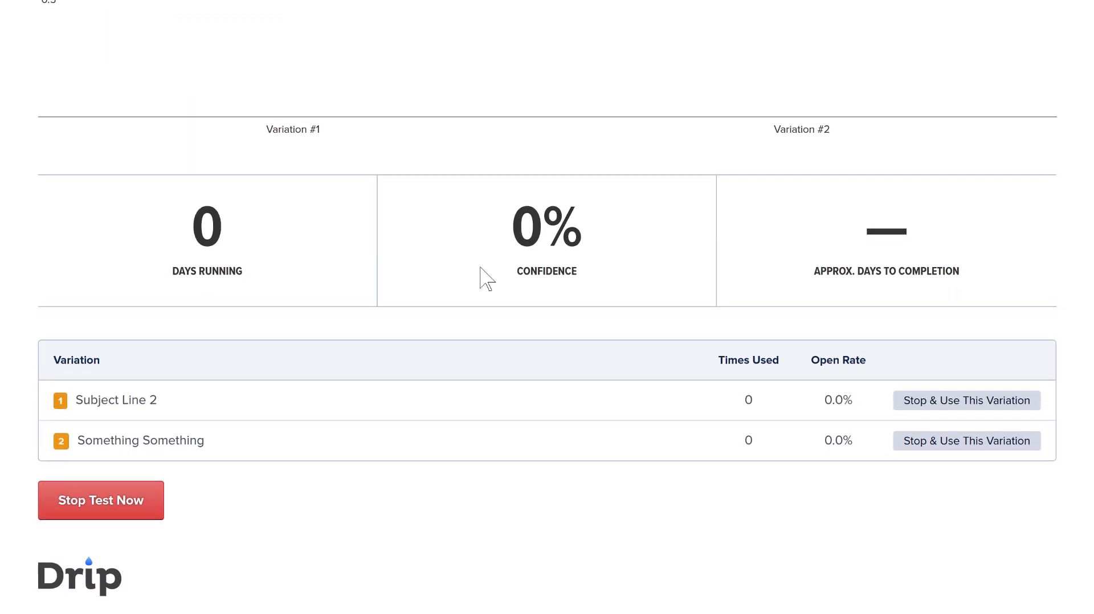
scroll(512, 413, up, 6)
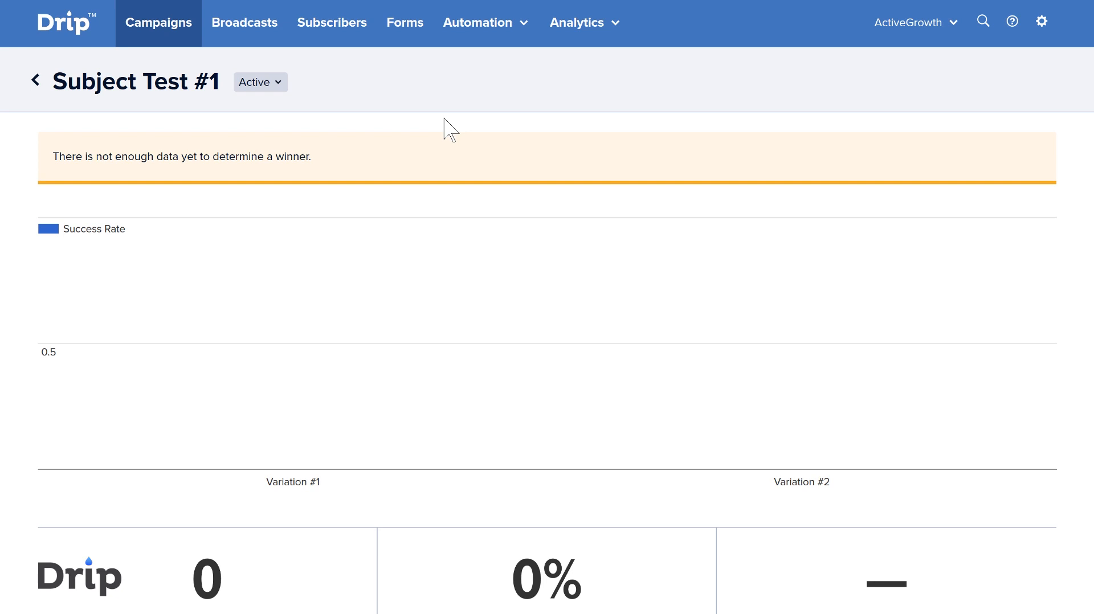
scroll(482, 310, down, 6)
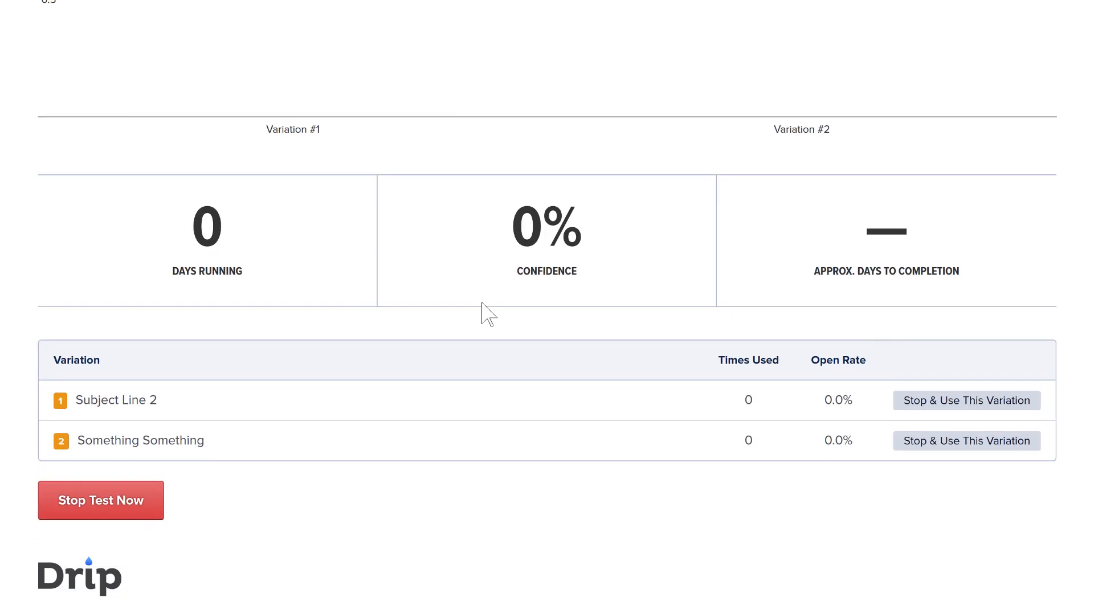
scroll(415, 414, up, 5)
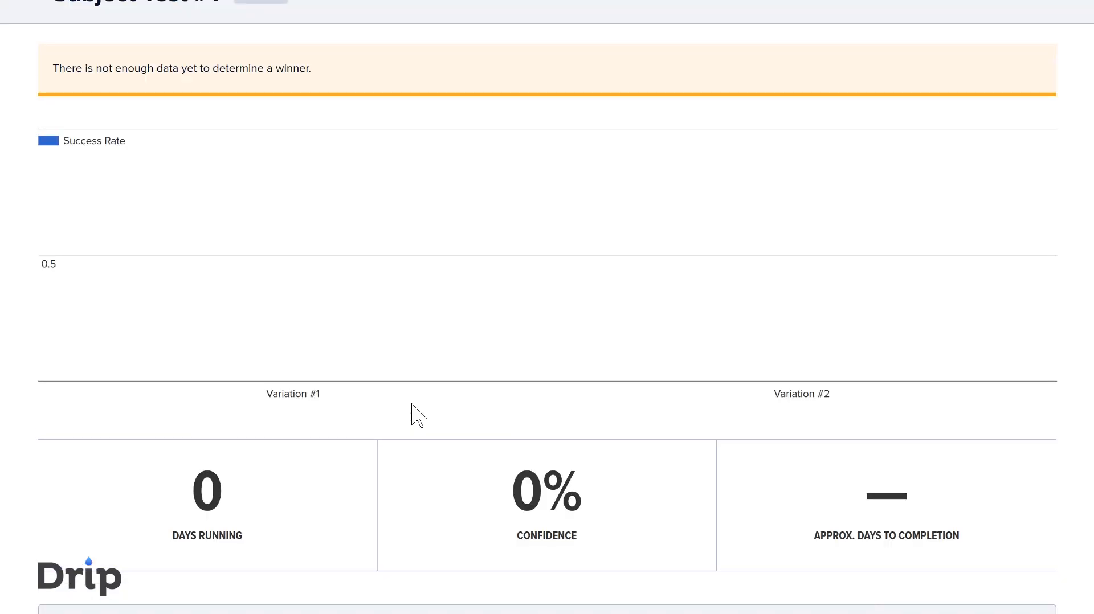
scroll(419, 415, up, 2)
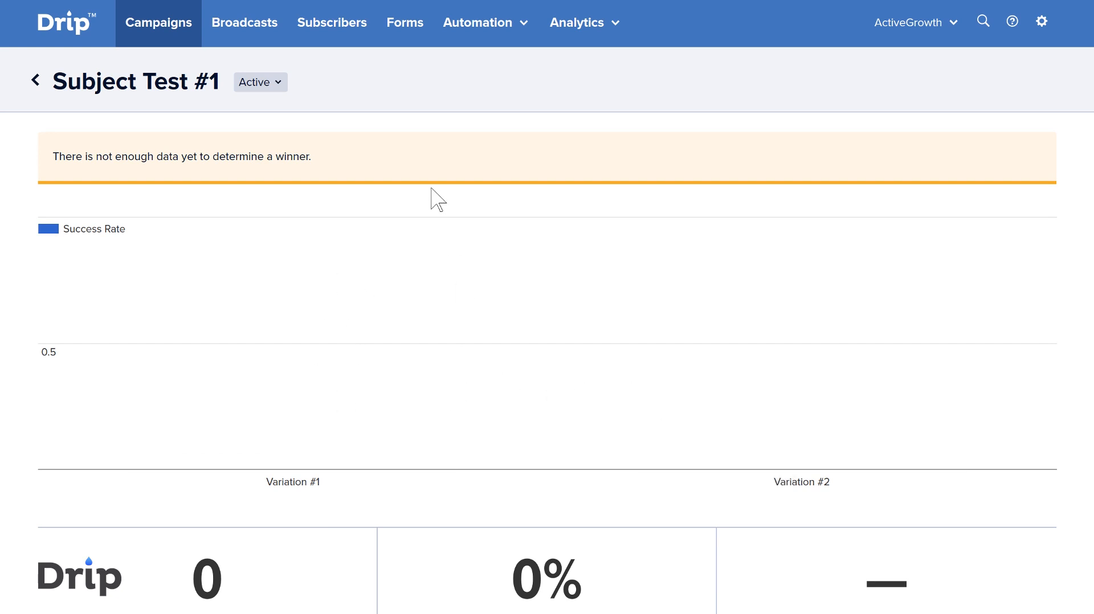
scroll(442, 154, down, 5)
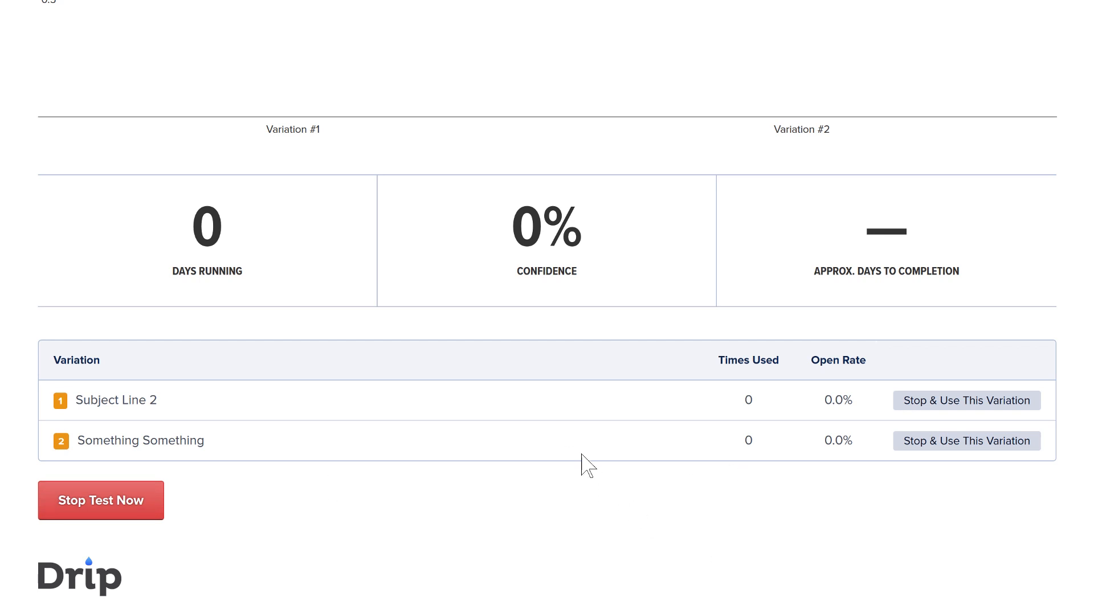
scroll(581, 458, up, 5)
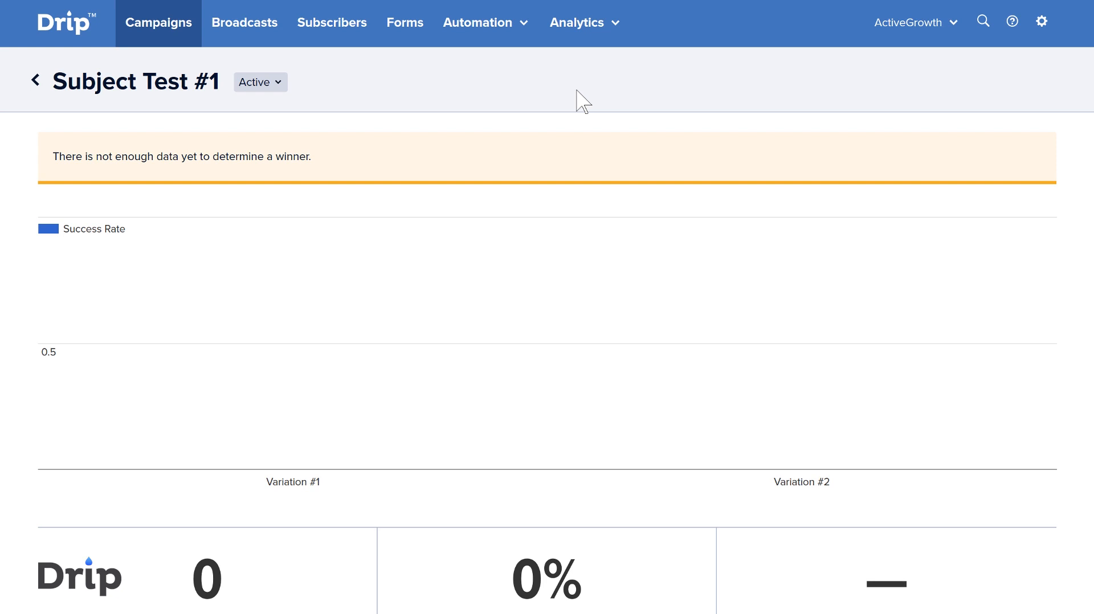
click(171, 84)
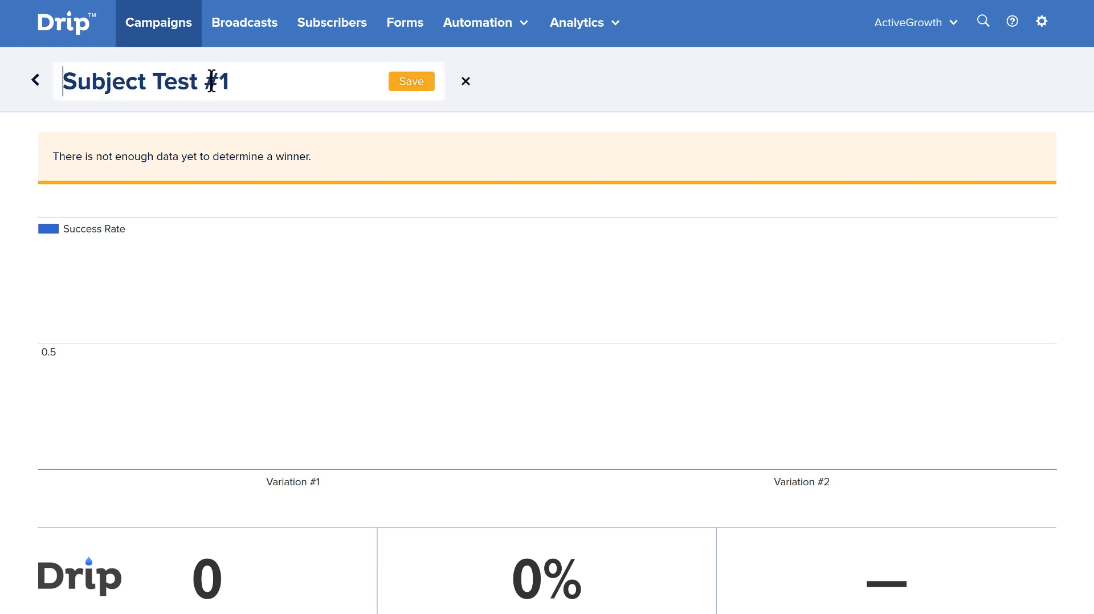
drag(231, 82, 90, 82)
click(577, 91)
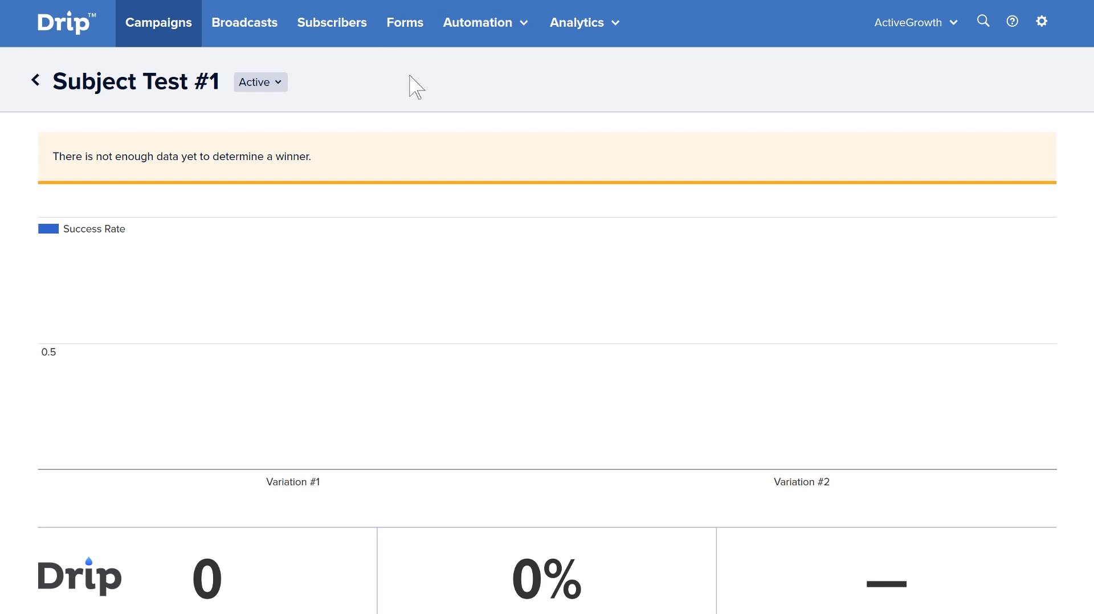
- Look at the broadcasts list, and open the Test: product promotion workflow to examine its steps
click(261, 33)
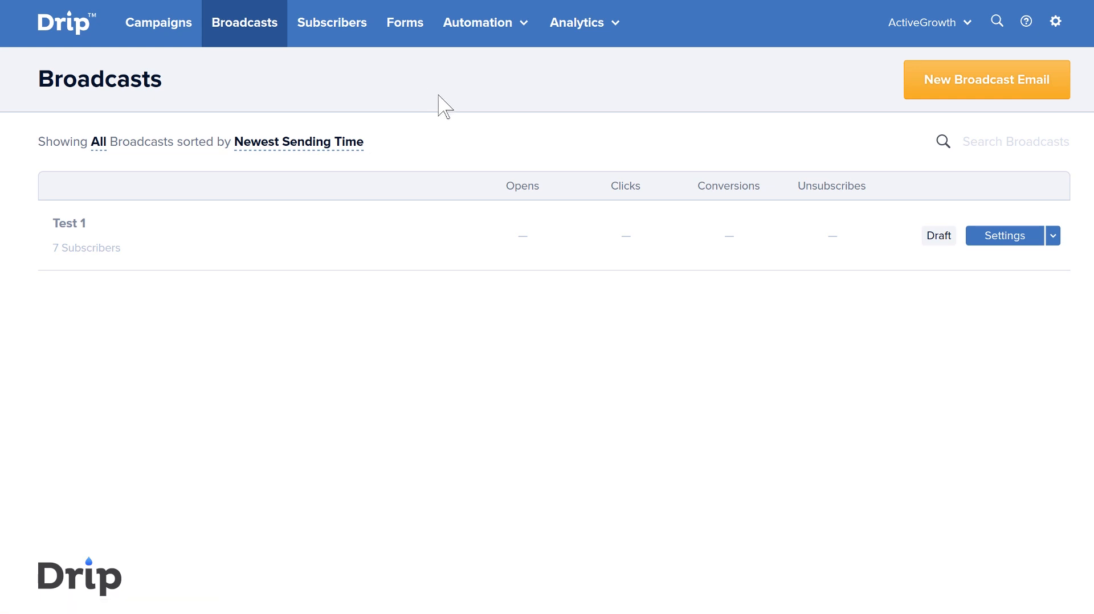
click(508, 38)
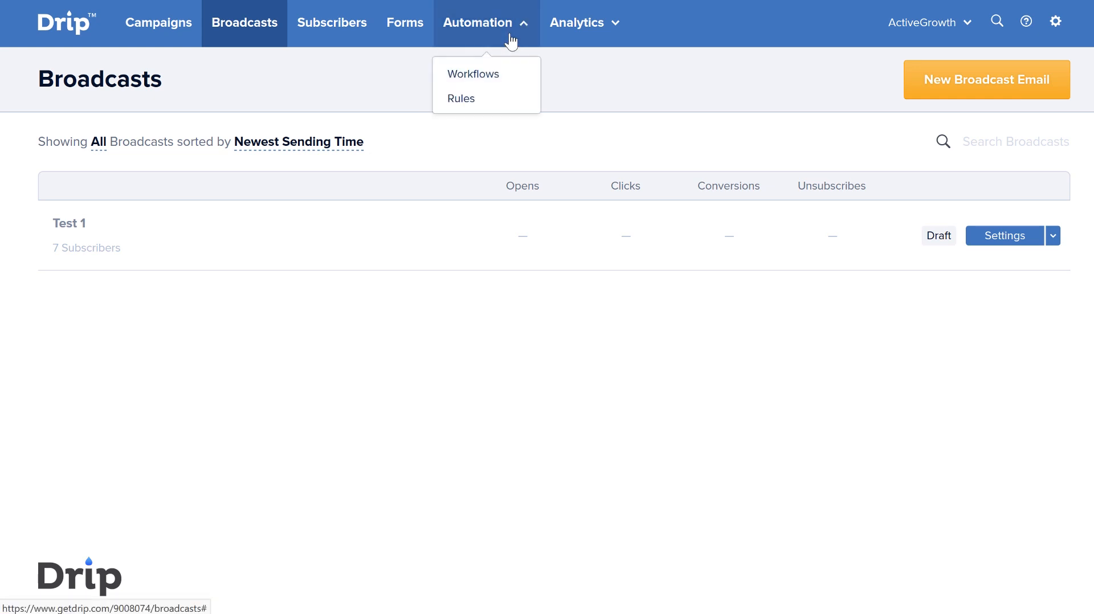
click(498, 80)
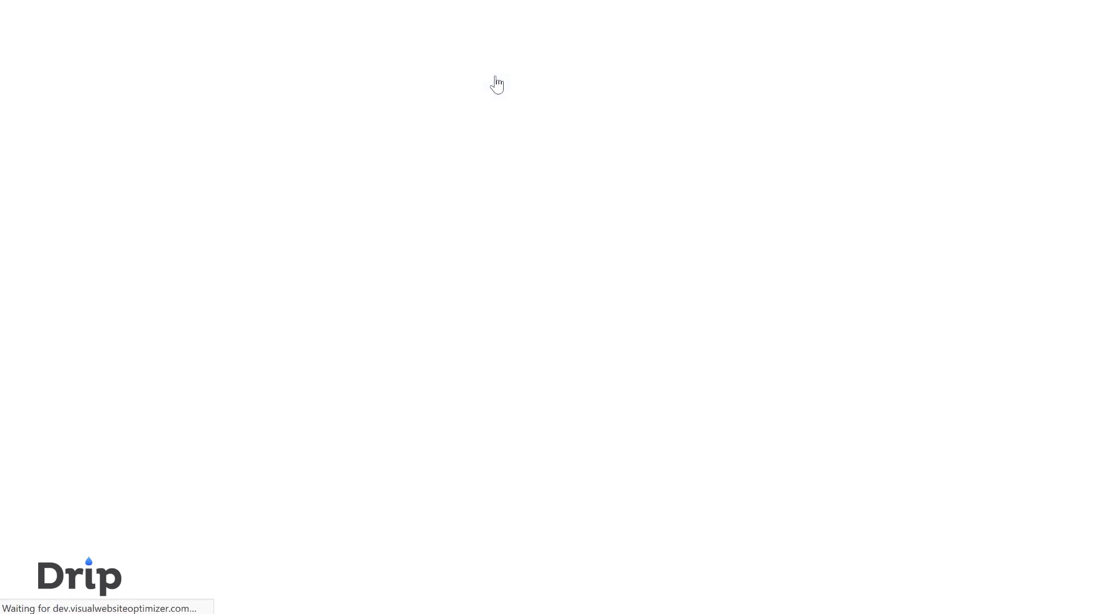
scroll(759, 139, down, 3)
scroll(776, 149, up, 2)
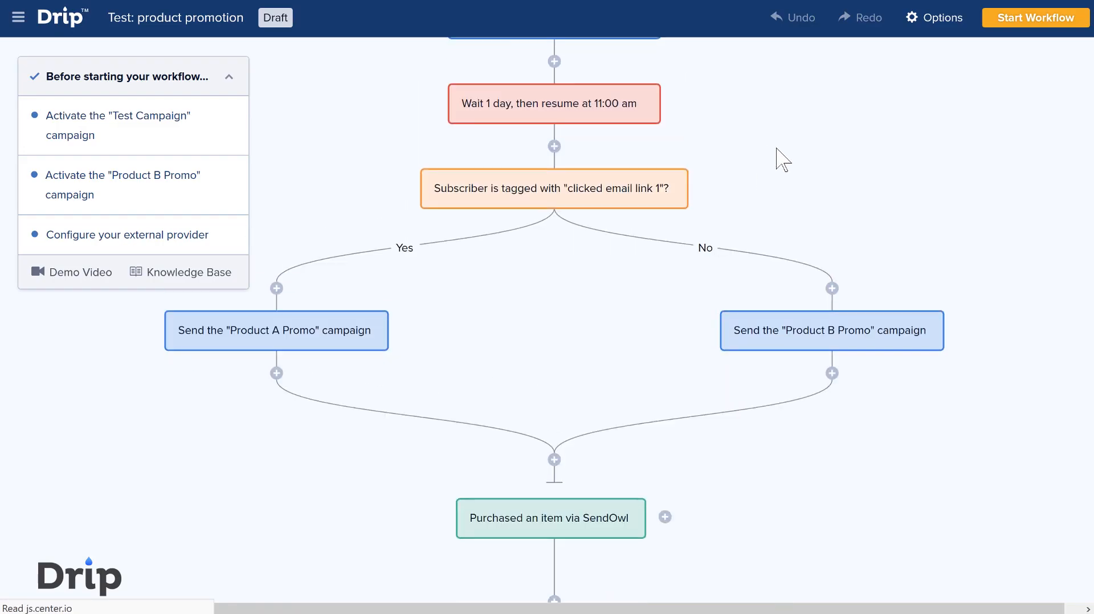
scroll(629, 288, down, 2)
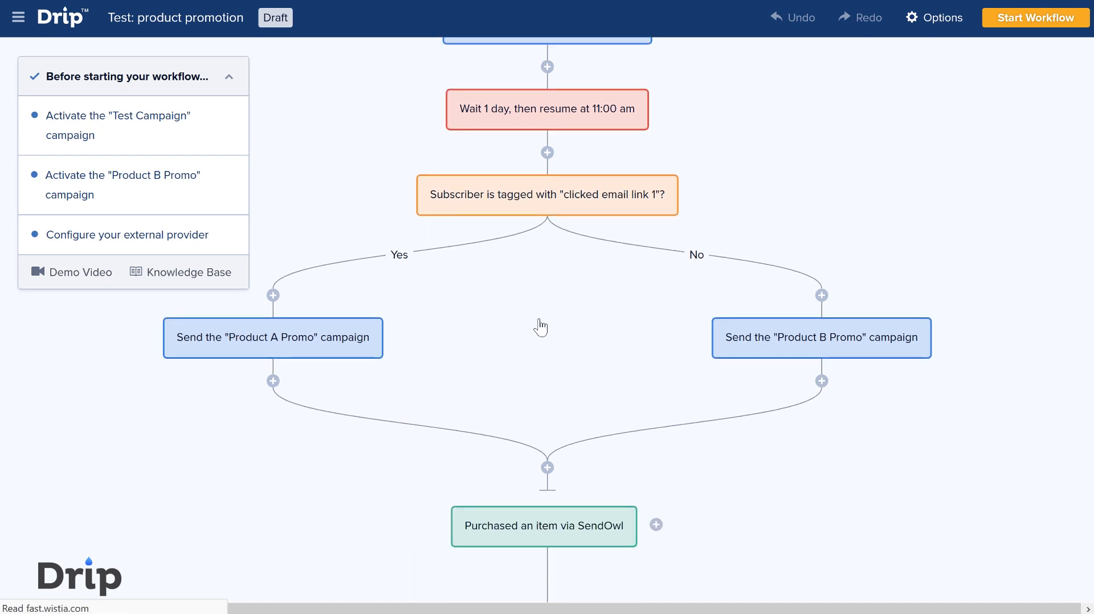
scroll(740, 240, up, 2)
- Examine the settings of the workflow action that sends the Test Campaign, and close them without changes
mouse_move(533, 120)
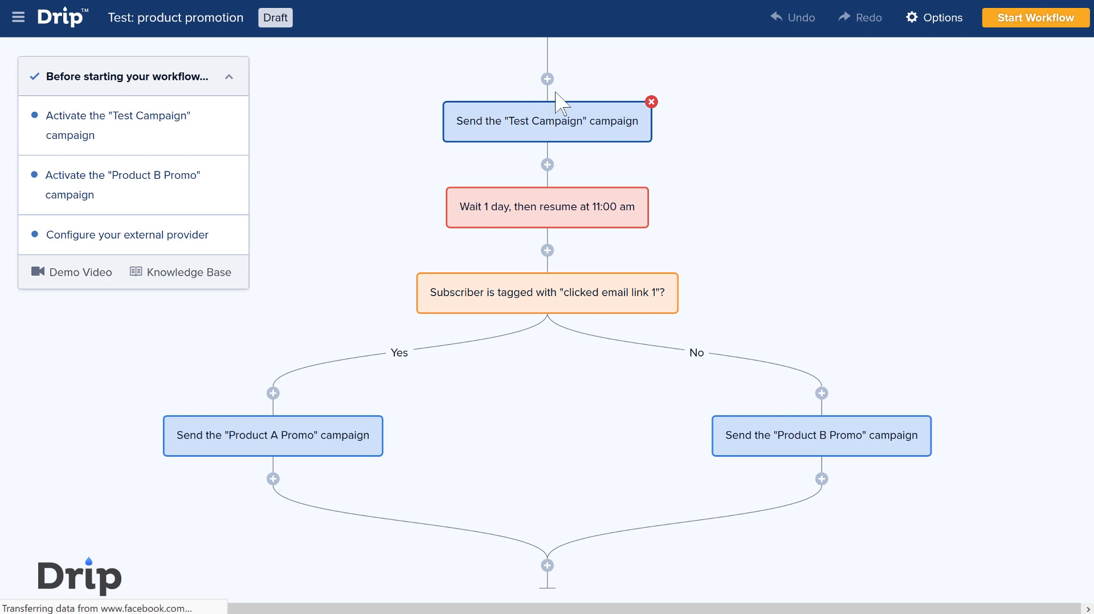
click(456, 134)
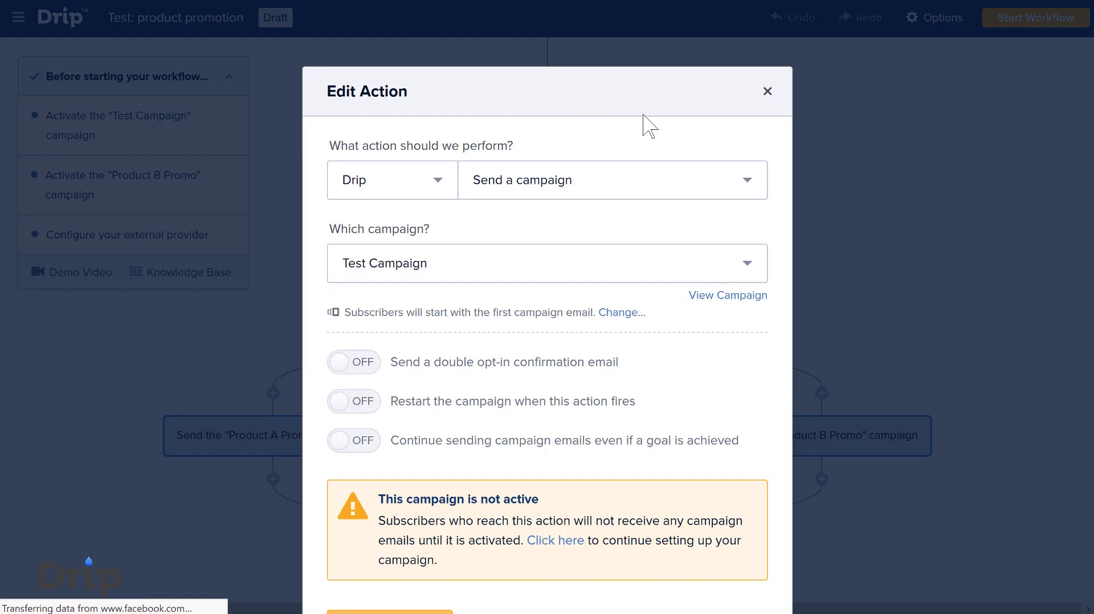
click(767, 91)
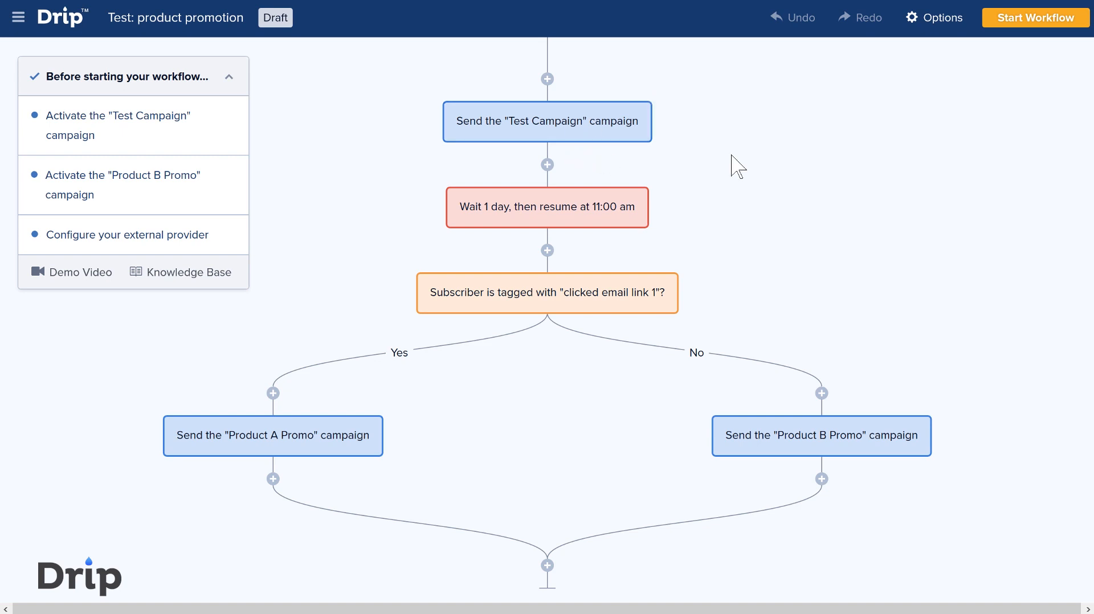
- Add a fork where the Product A Promo and Product B Promo paths rejoin, above the SendOwl purchase goal
scroll(735, 165, down, 2)
scroll(630, 158, up, 4)
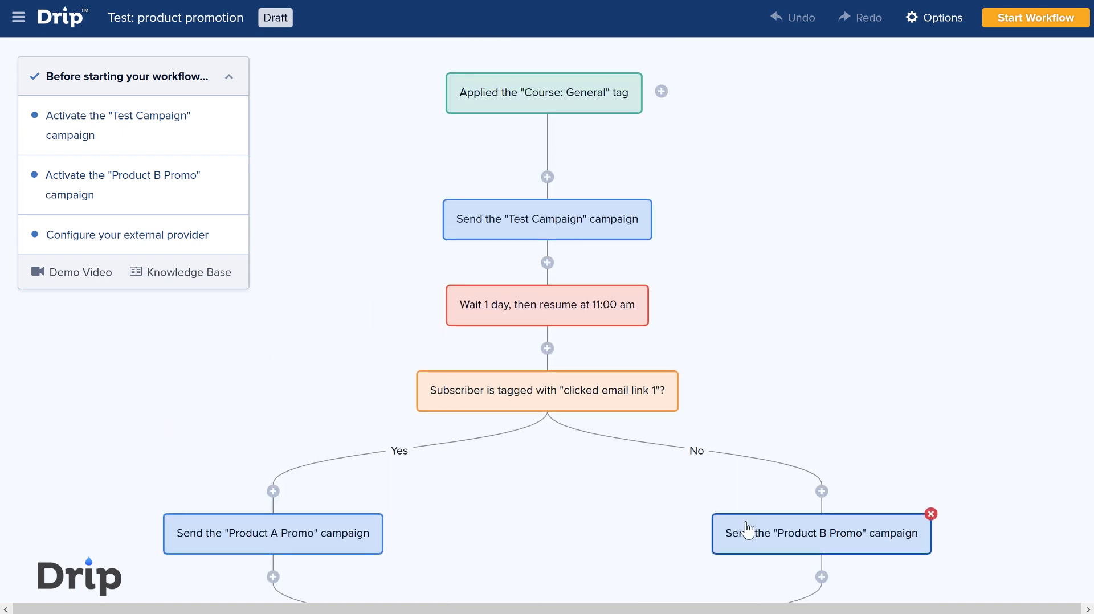
scroll(580, 174, down, 2)
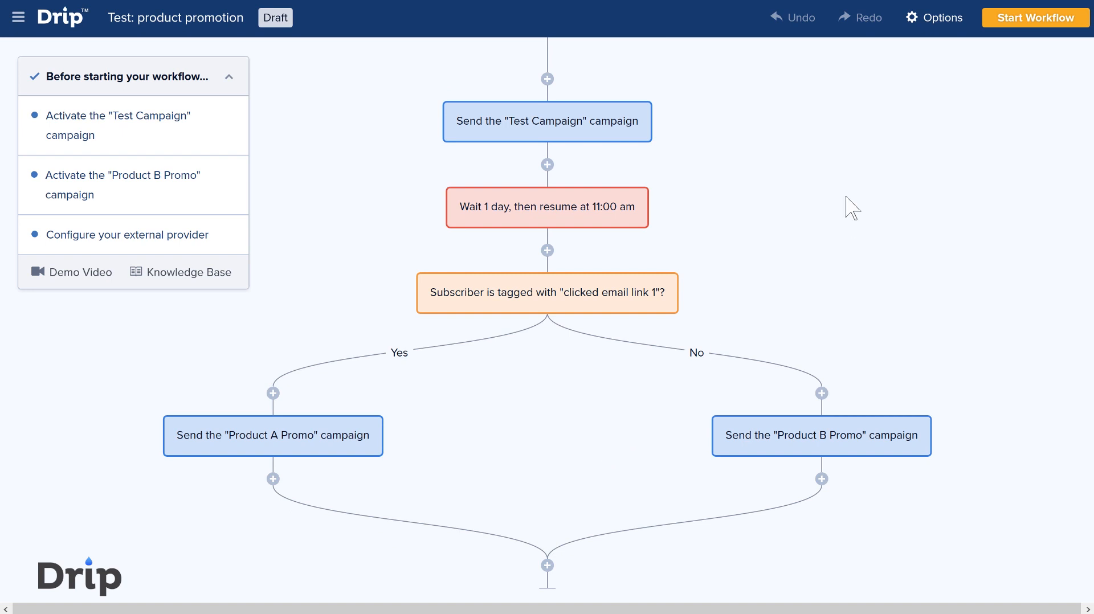
scroll(984, 196, down, 4)
scroll(972, 212, up, 2)
scroll(978, 212, down, 2)
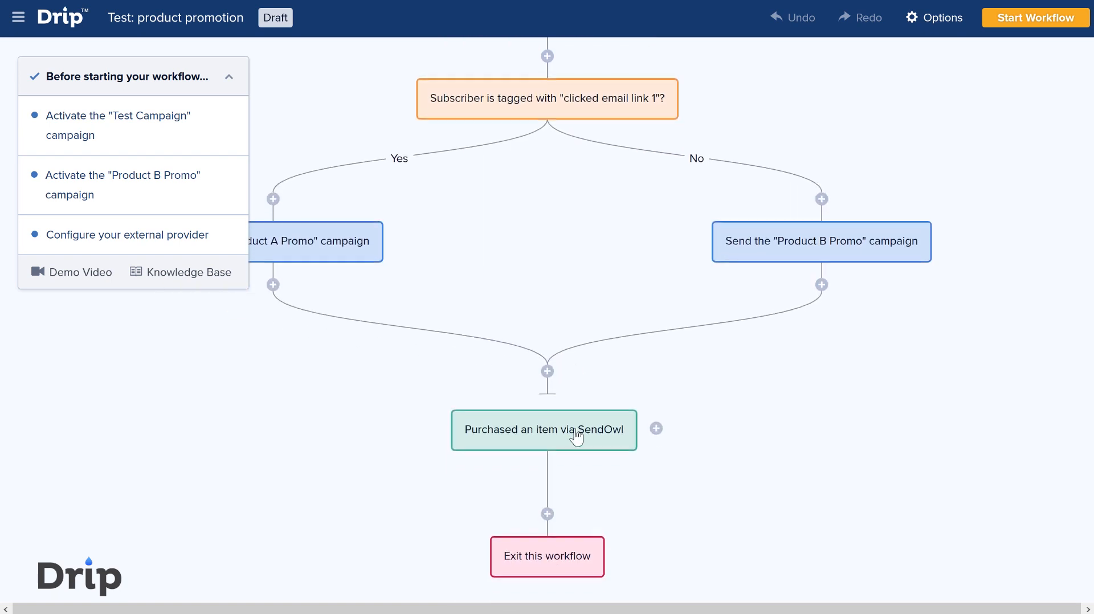
click(550, 370)
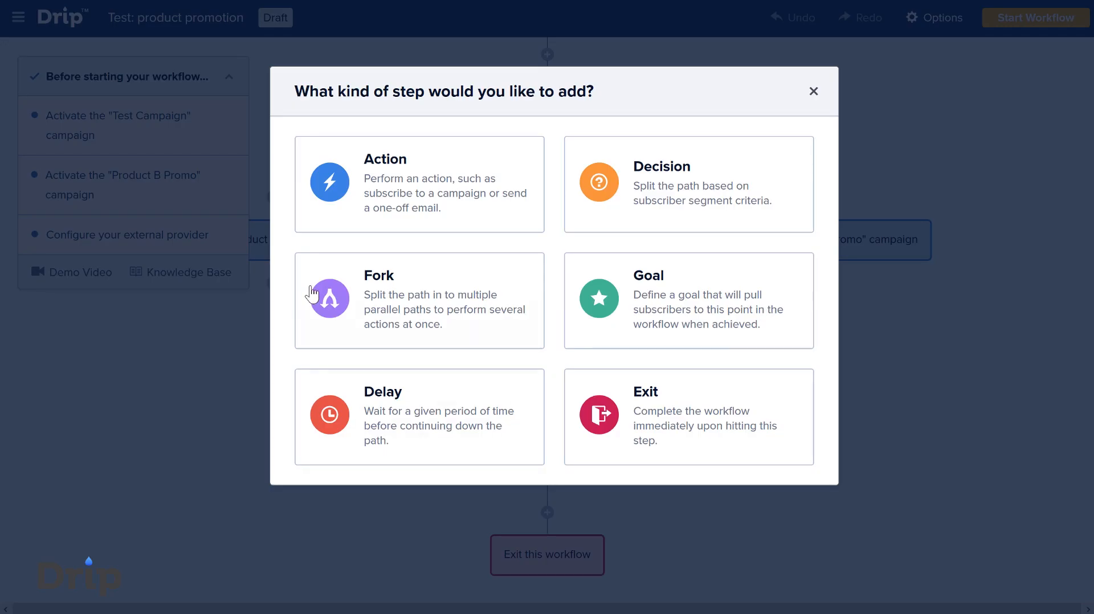
click(456, 306)
scroll(583, 414, down, 3)
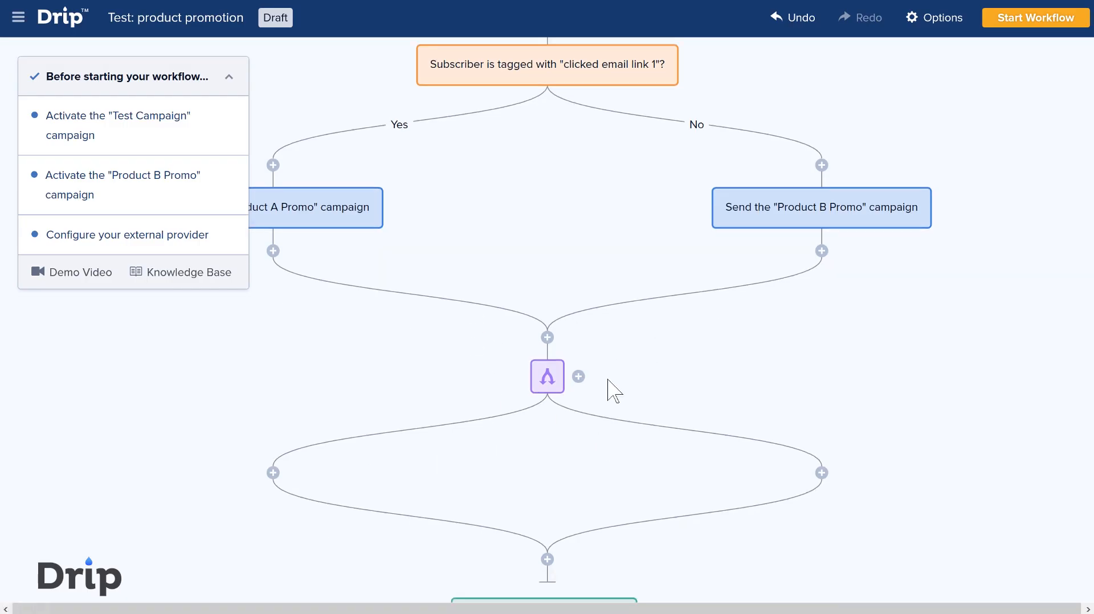
click(564, 197)
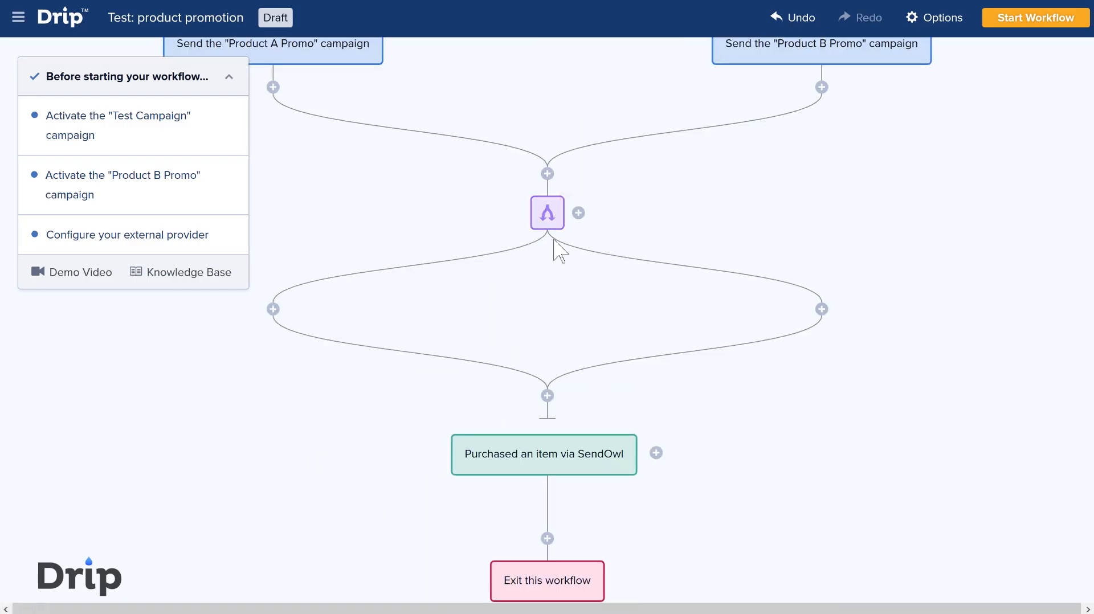
scroll(592, 273, up, 3)
mouse_move(495, 249)
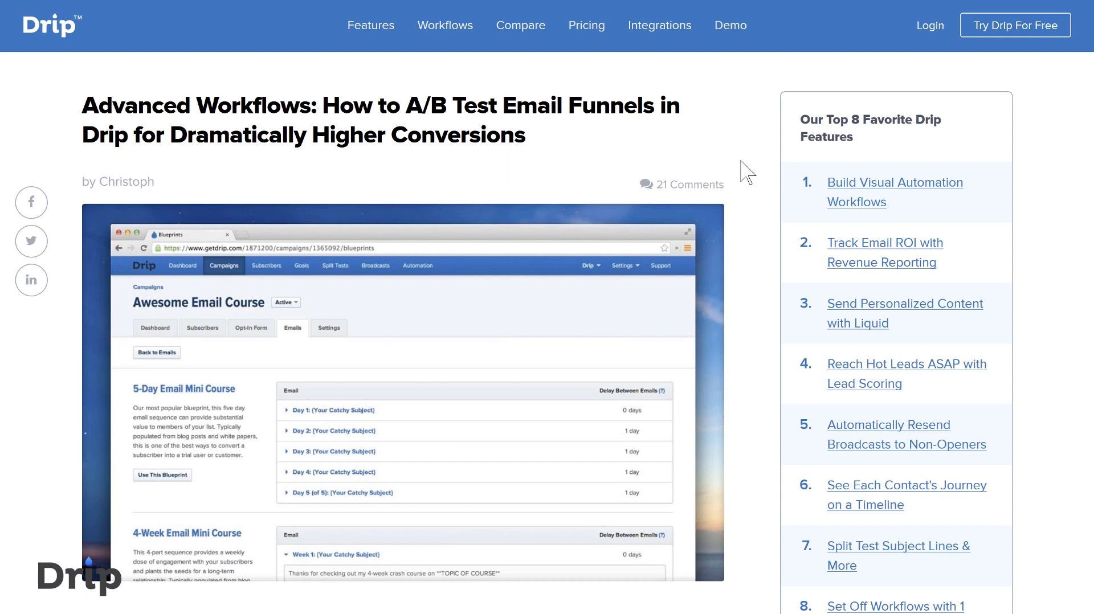
- Read the Drip blog article on A/B testing email funnels, focusing on labelling subscribers with the tags bucket_a and bucket_b
scroll(741, 171, down, 3)
scroll(747, 171, down, 9)
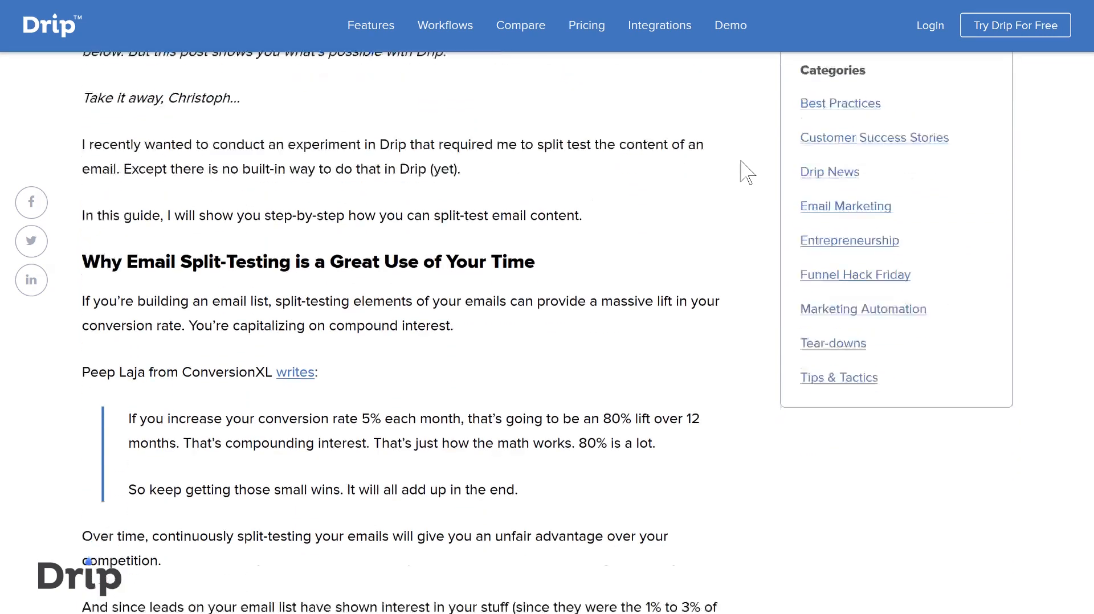
scroll(544, 244, down, 20)
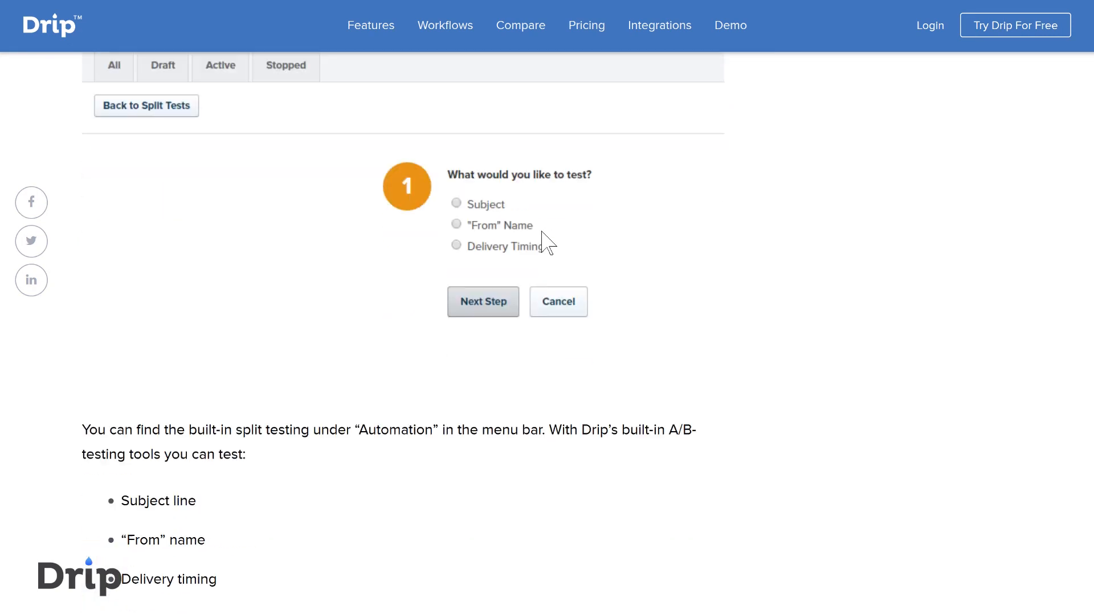
scroll(433, 295, down, 2)
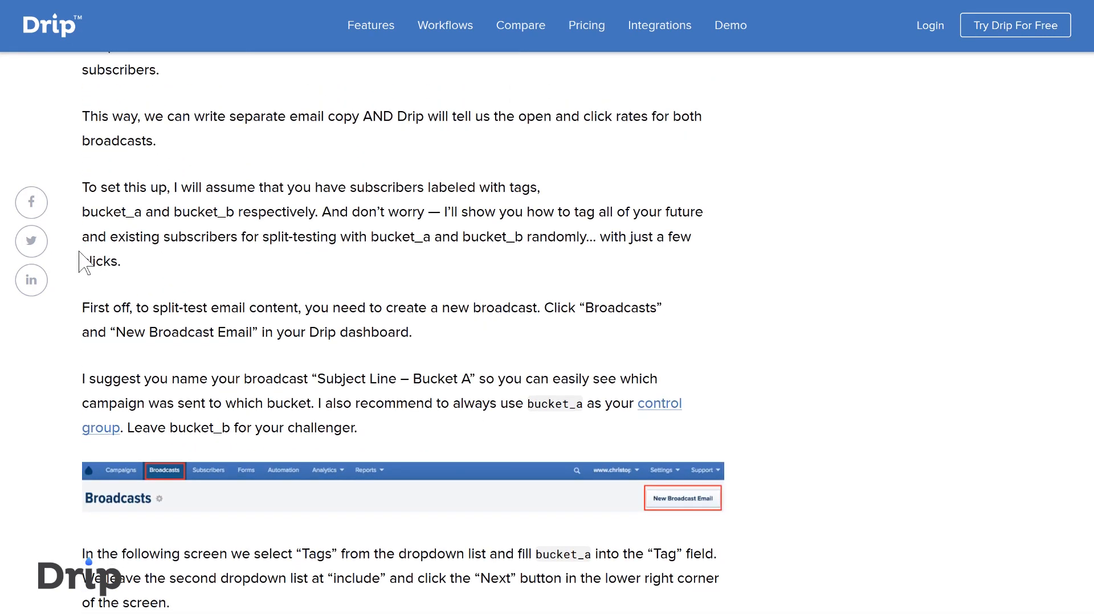
drag(84, 212, 234, 210)
click(344, 210)
drag(104, 212, 516, 212)
click(439, 260)
scroll(403, 333, up, 20)
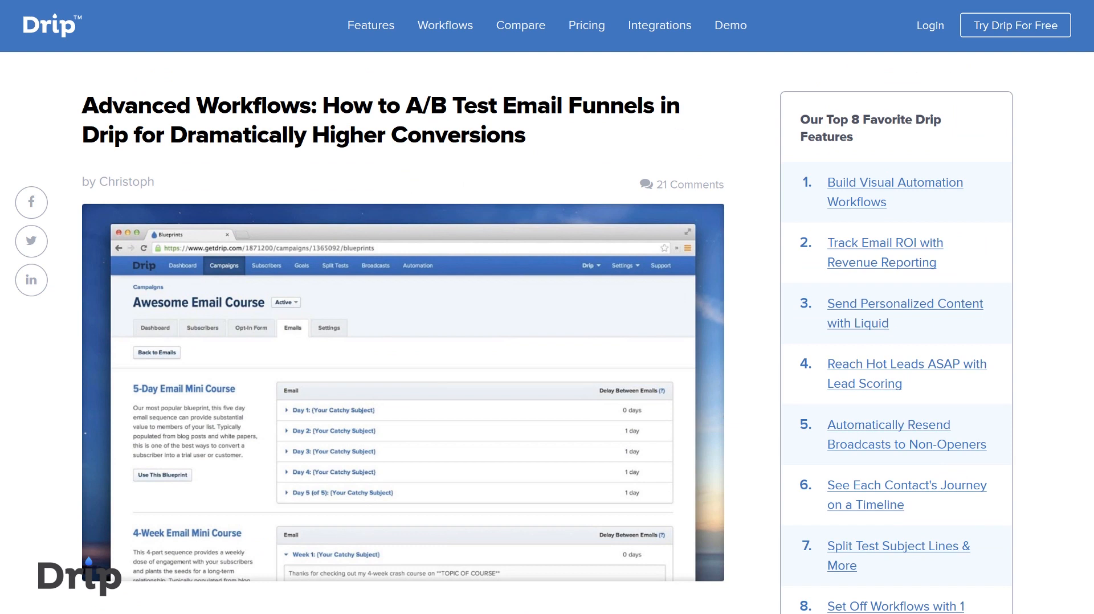
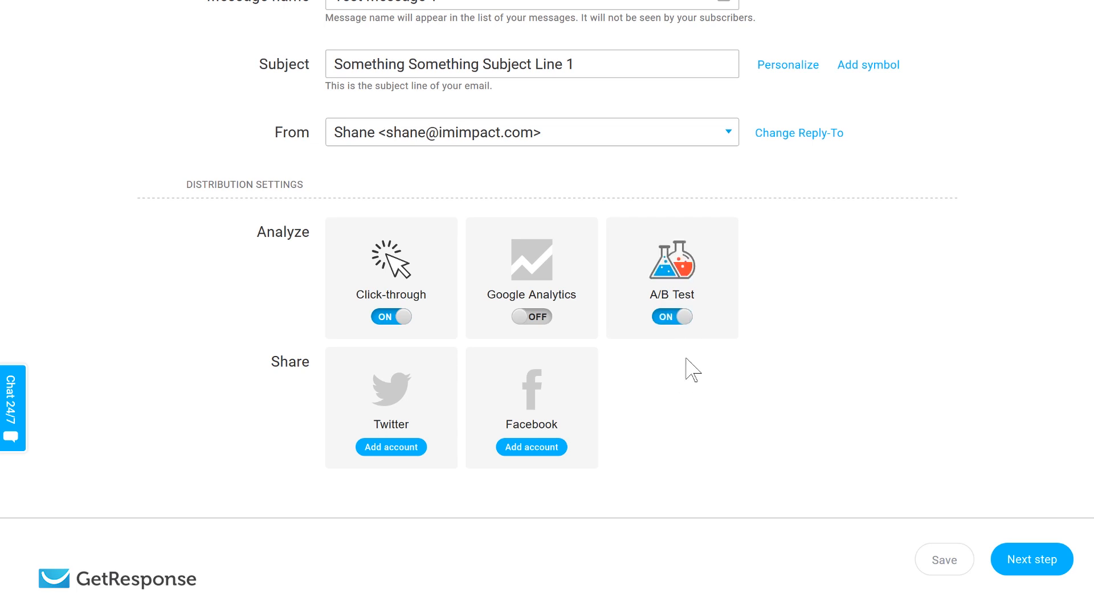
- Review the newsletter's list, subject, sender and distribution settings with A/B testing enabled, and continue to the message design
scroll(861, 329, up, 5)
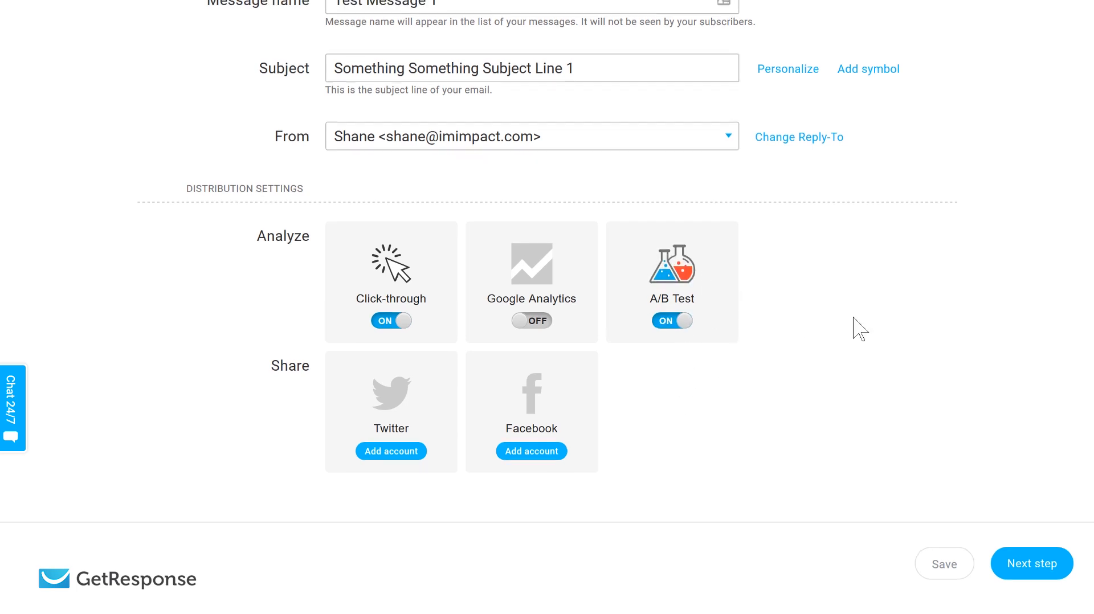
click(861, 324)
scroll(861, 330, down, 2)
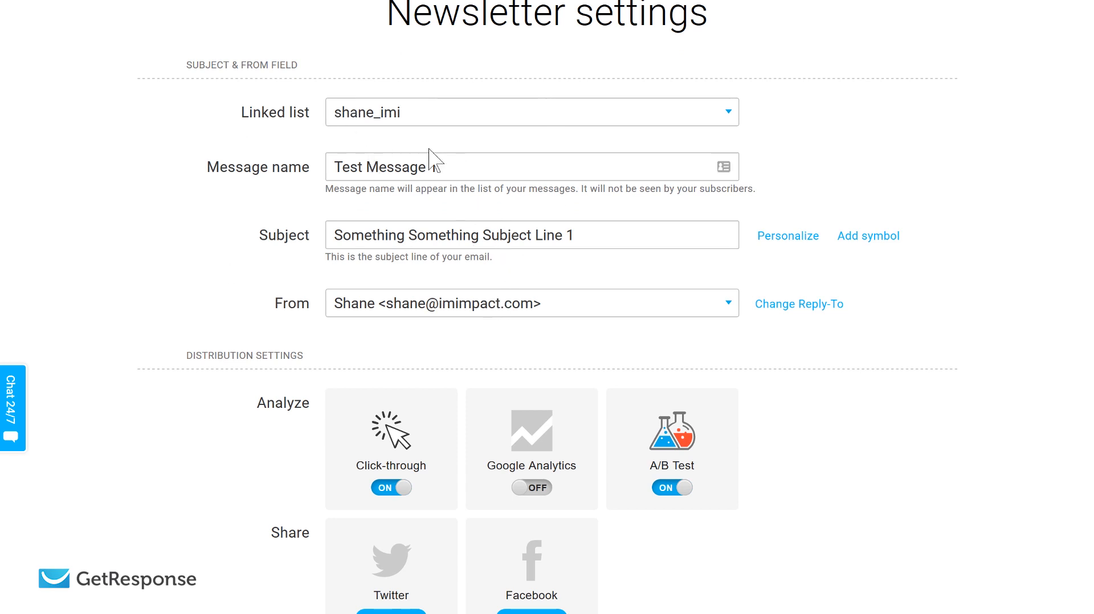
scroll(496, 92, up, 2)
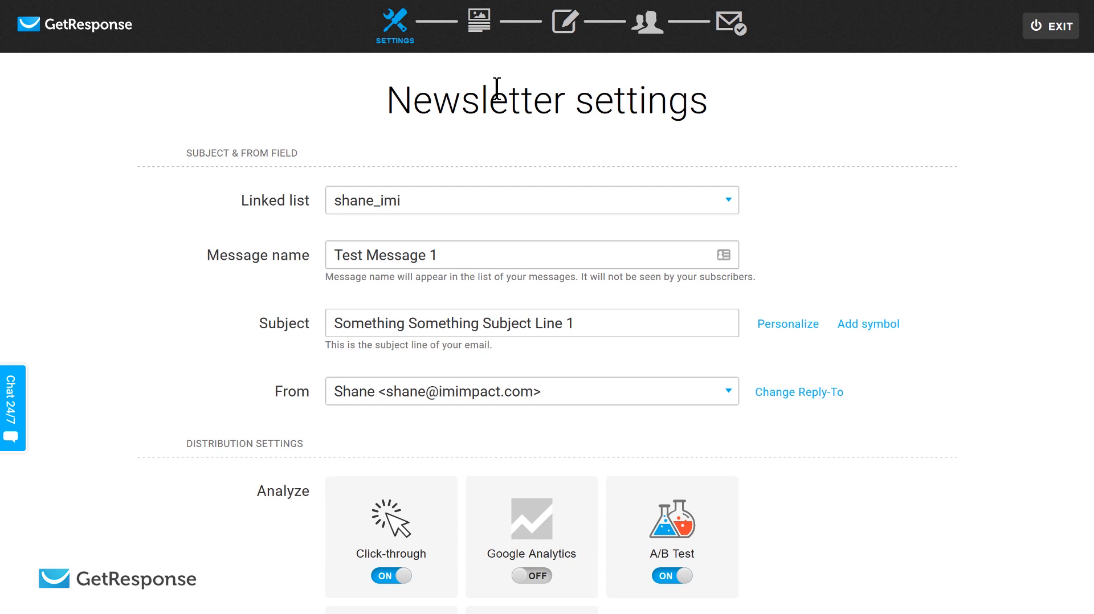
scroll(911, 207, down, 5)
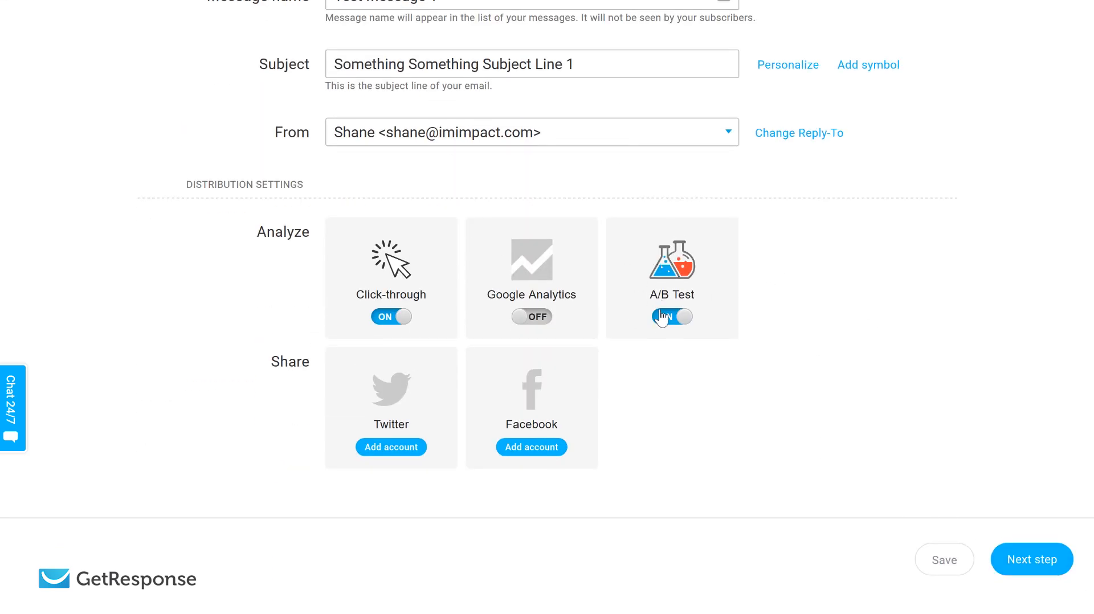
click(1015, 560)
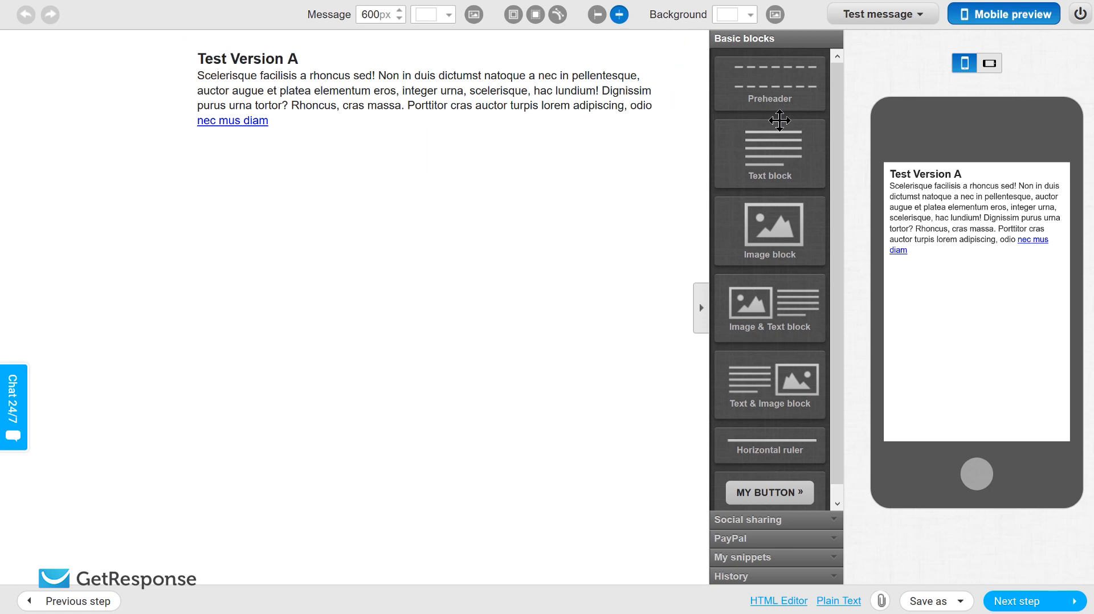
- Keep the Test Version A message as designed and continue to the A/B test setup
drag(838, 114, 837, 74)
click(439, 109)
click(1024, 606)
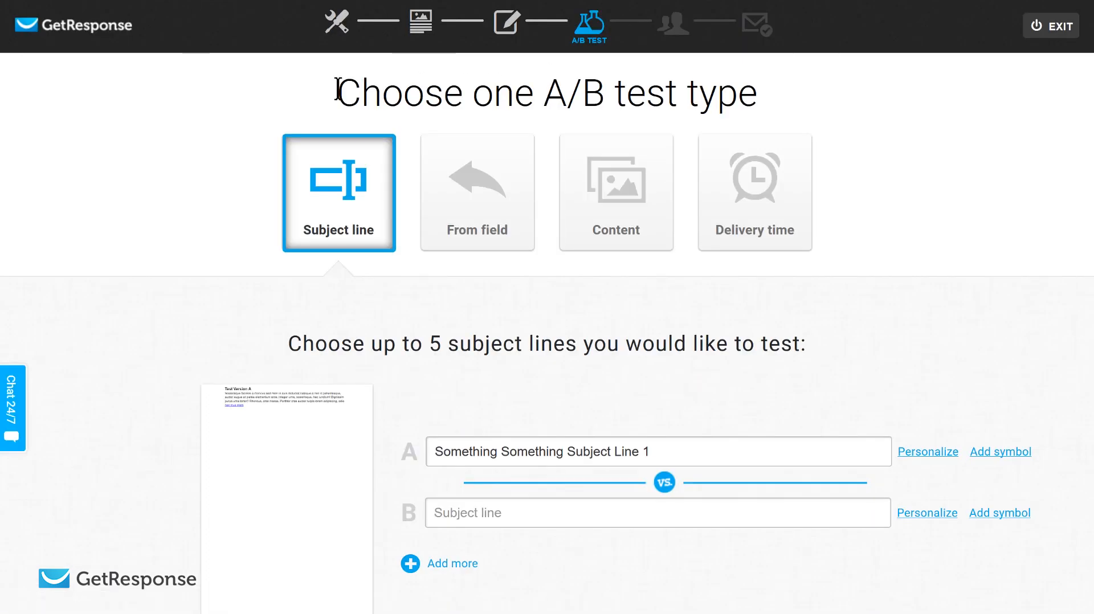
- Look through the From field, Content and Delivery time A/B test types and their options
drag(338, 92, 912, 155)
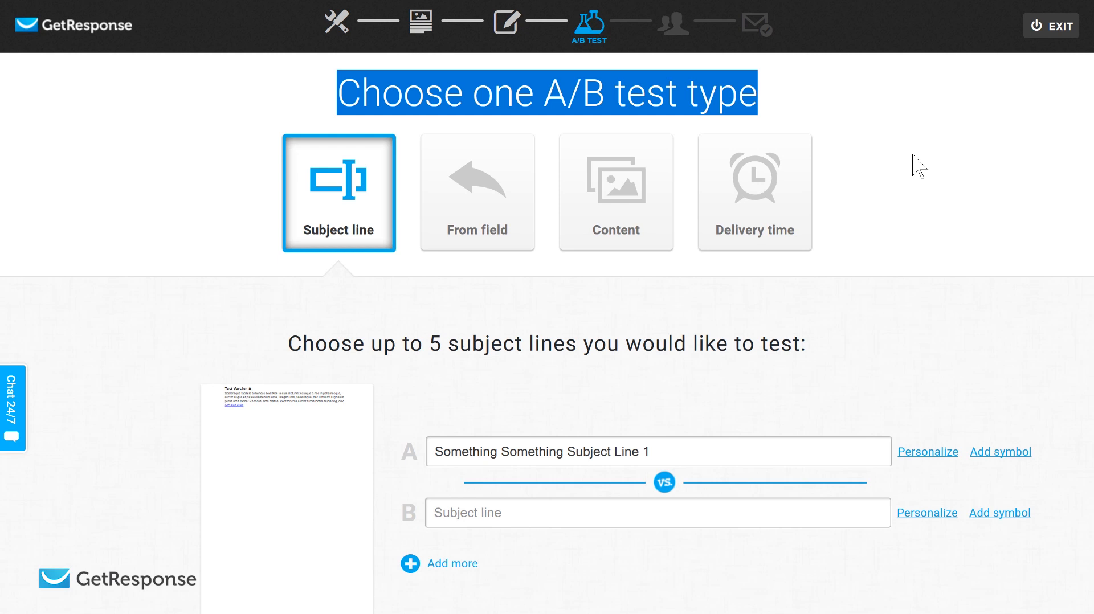
click(912, 154)
scroll(912, 154, down, 2)
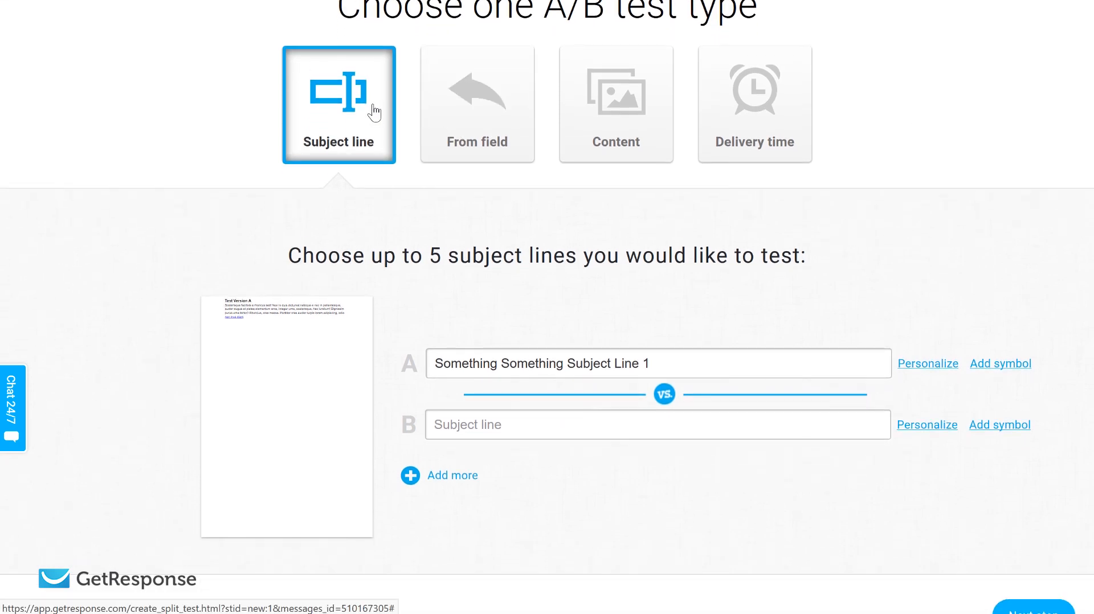
click(485, 122)
click(605, 133)
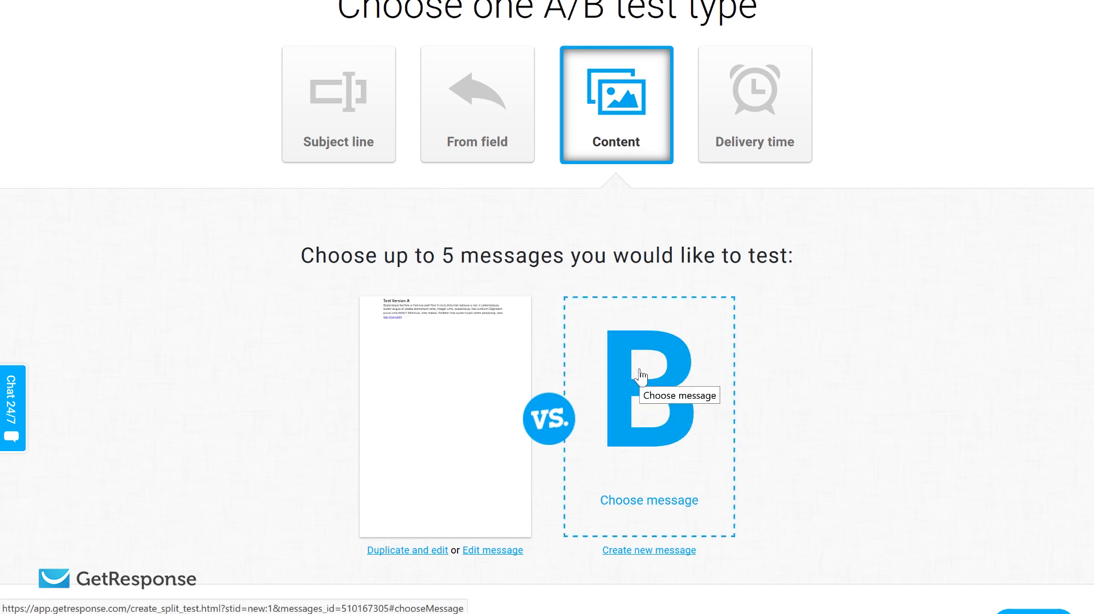
click(791, 161)
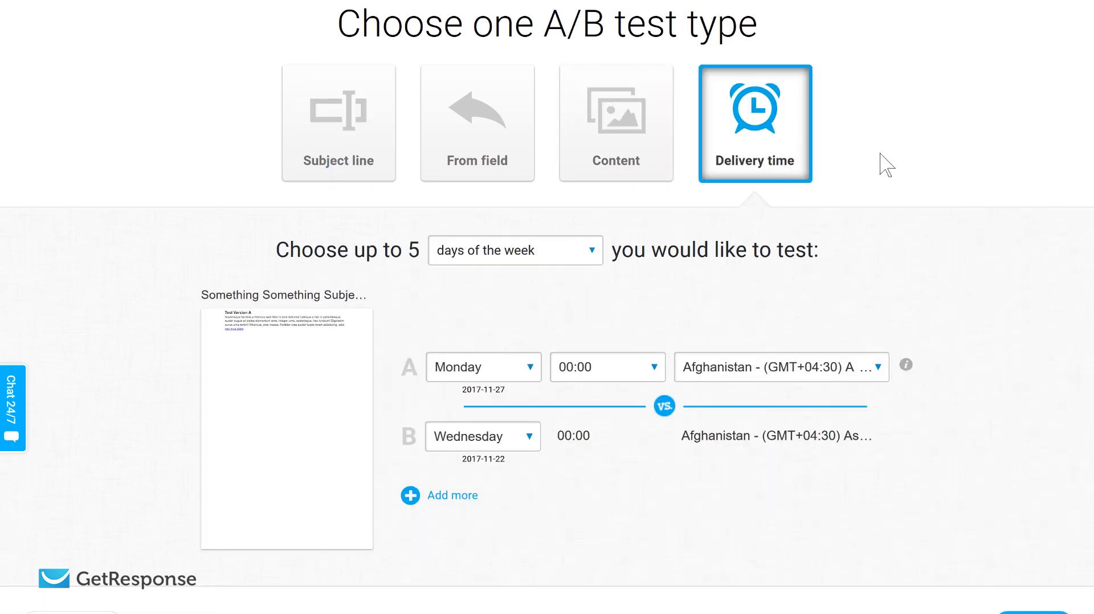
scroll(884, 166, up, 1)
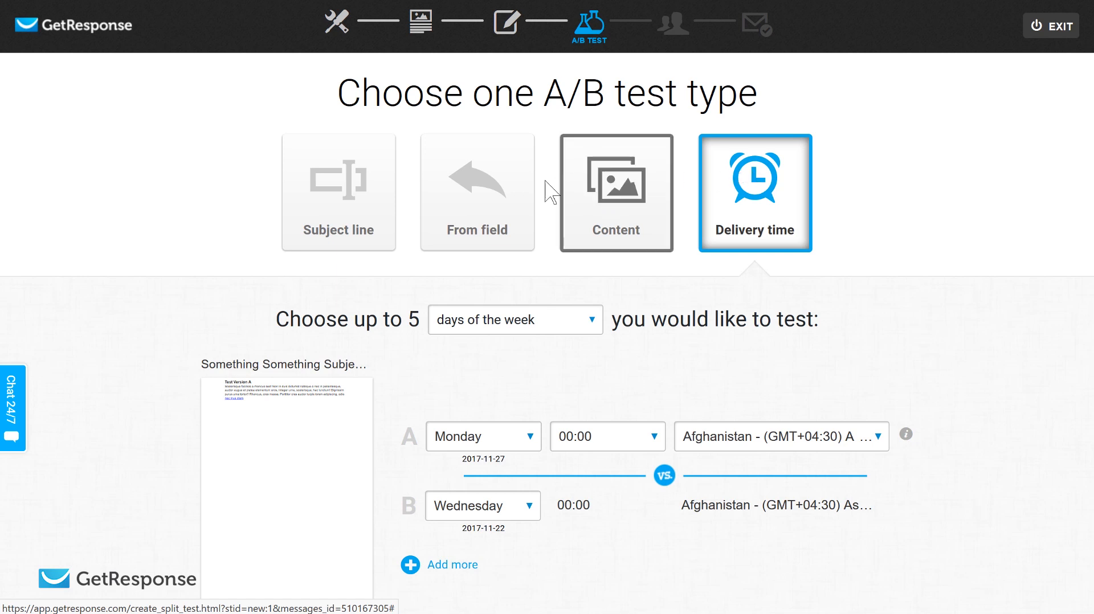
- Choose the Subject line test type, enter "Subject Line 2" as version B, and continue to the recipients
click(371, 211)
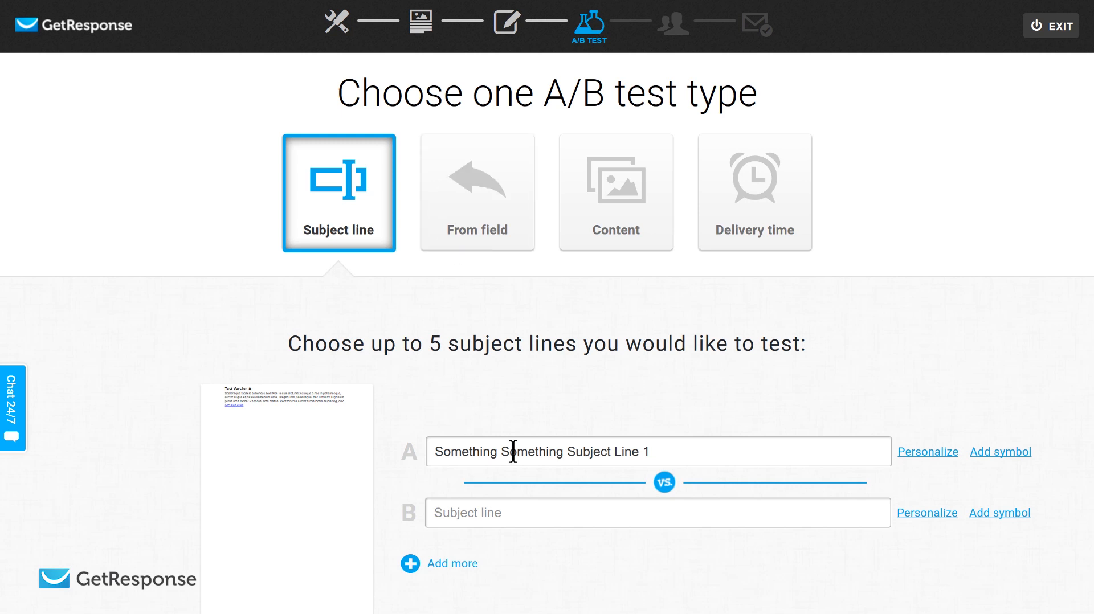
scroll(593, 480, down, 2)
text(Subject Line 2)
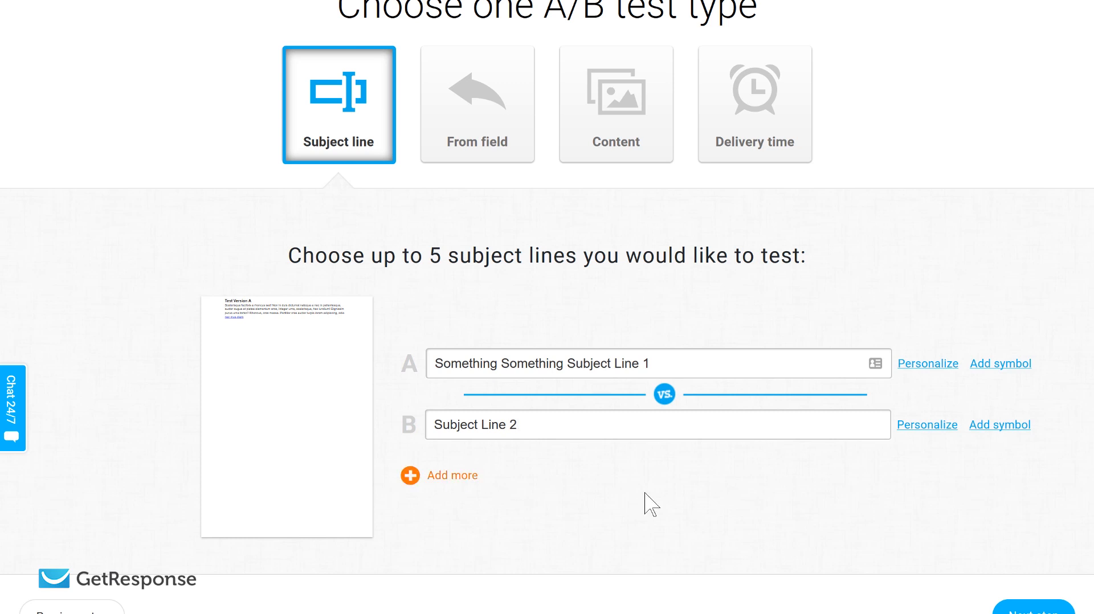
scroll(946, 201, down, 1)
scroll(946, 202, up, 3)
scroll(946, 203, down, 3)
click(1016, 574)
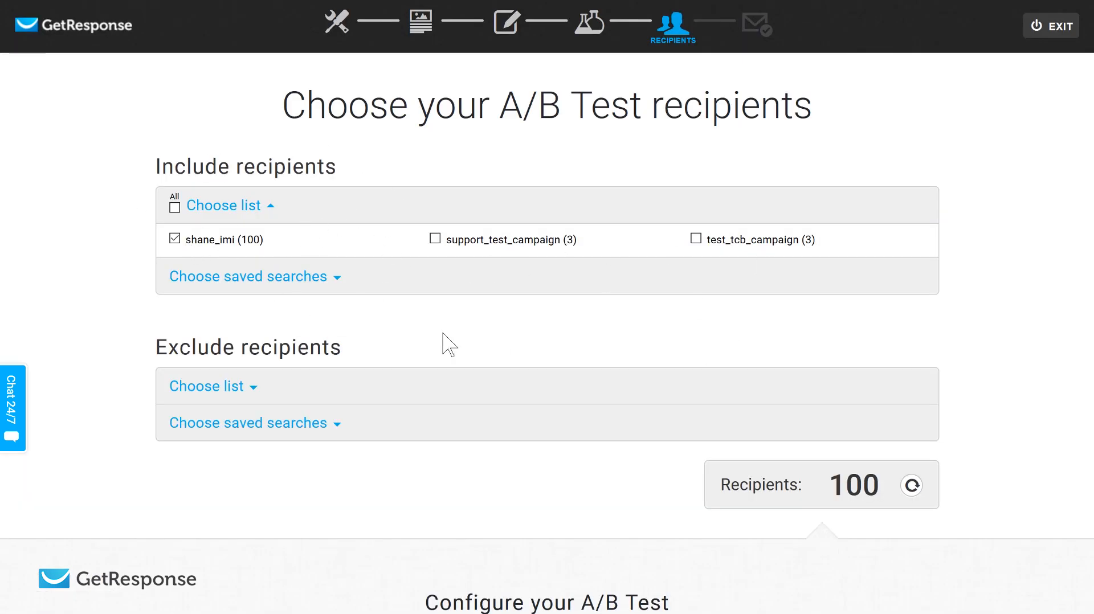
- Try a different split between the test versions and the winning message, ending back at 25%, 25% and 50%
scroll(442, 334, down, 5)
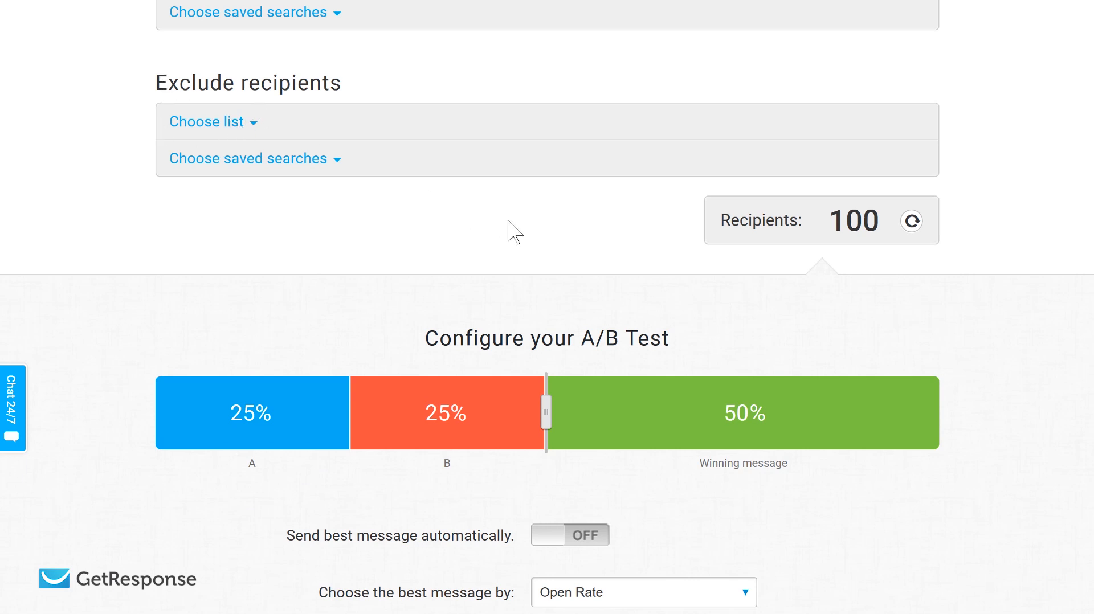
scroll(572, 245, down, 4)
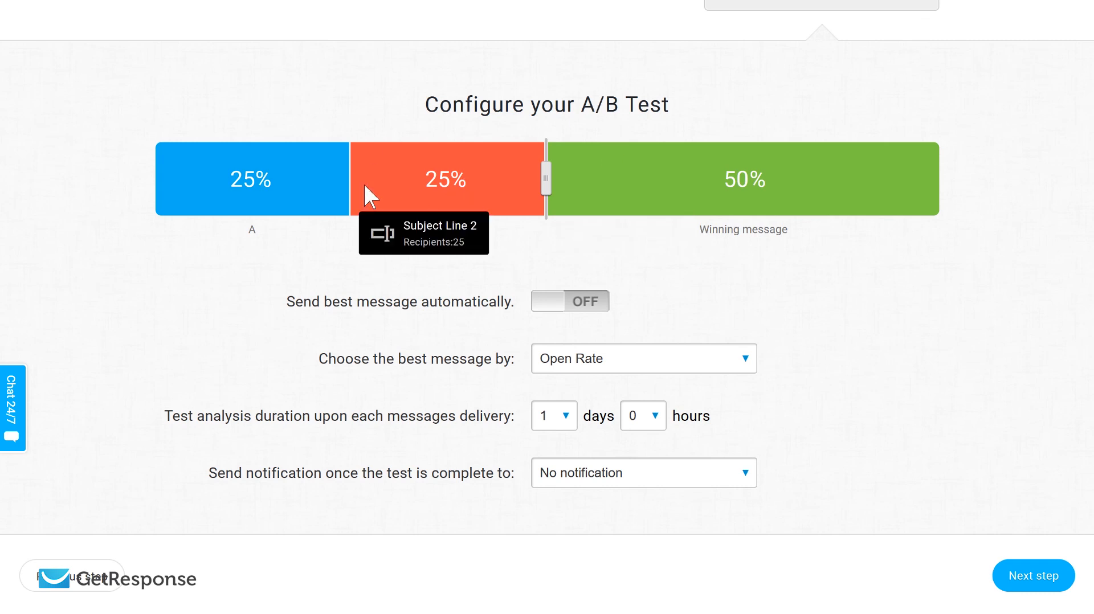
drag(546, 179, 664, 179)
drag(546, 178, 648, 181)
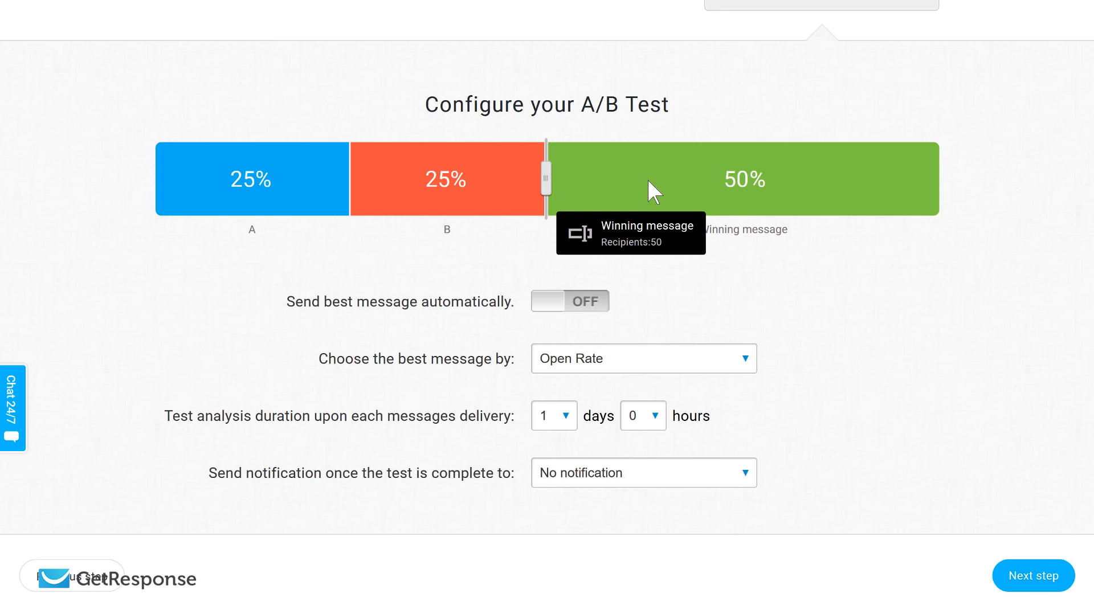
mouse_move(546, 179)
mouse_down()
mouse_move(476, 178)
mouse_move(513, 195)
mouse_move(537, 179)
mouse_up()
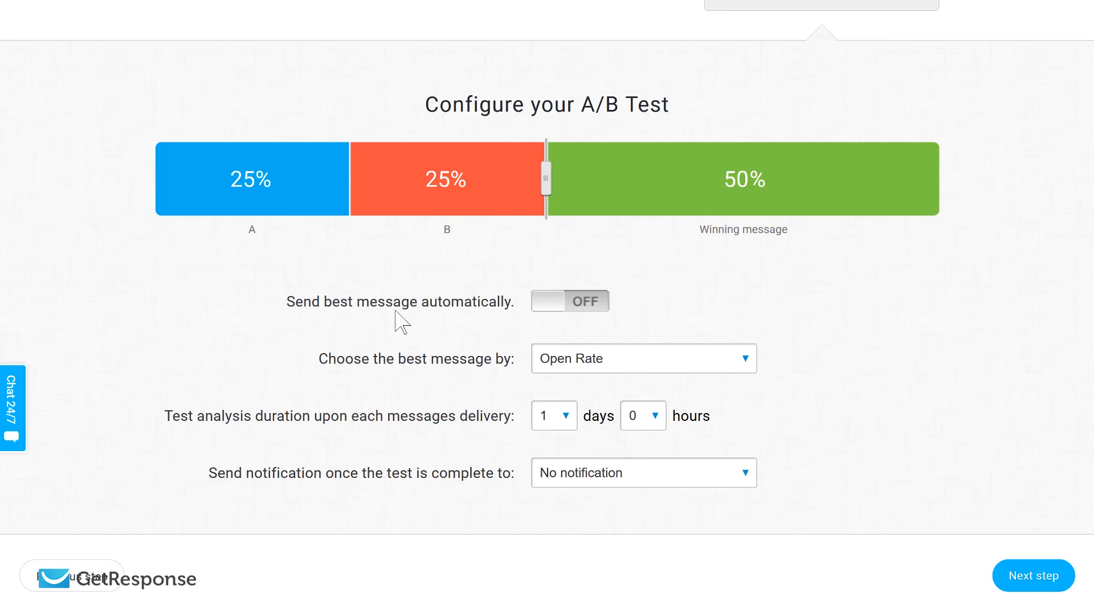
- Enable automatic sending of the best message, with Open Rate as the deciding criterion
click(586, 314)
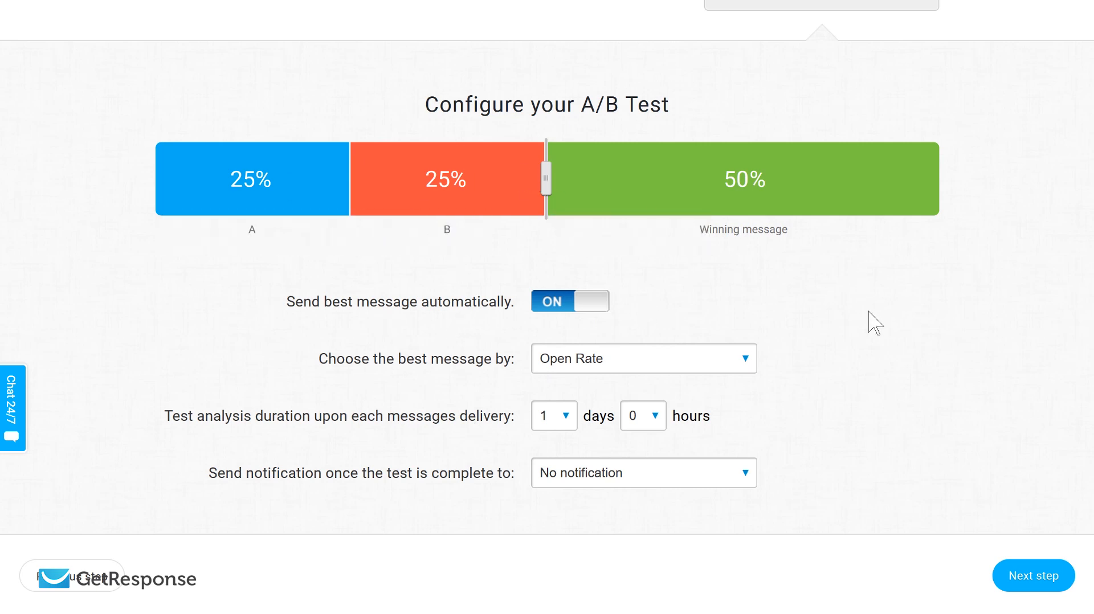
click(663, 370)
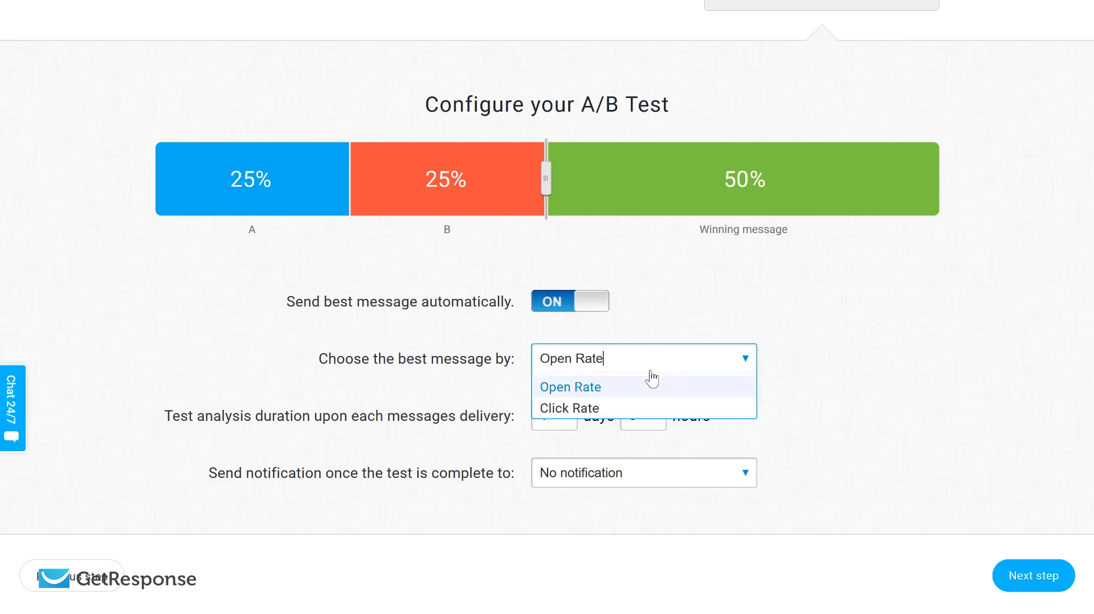
click(634, 389)
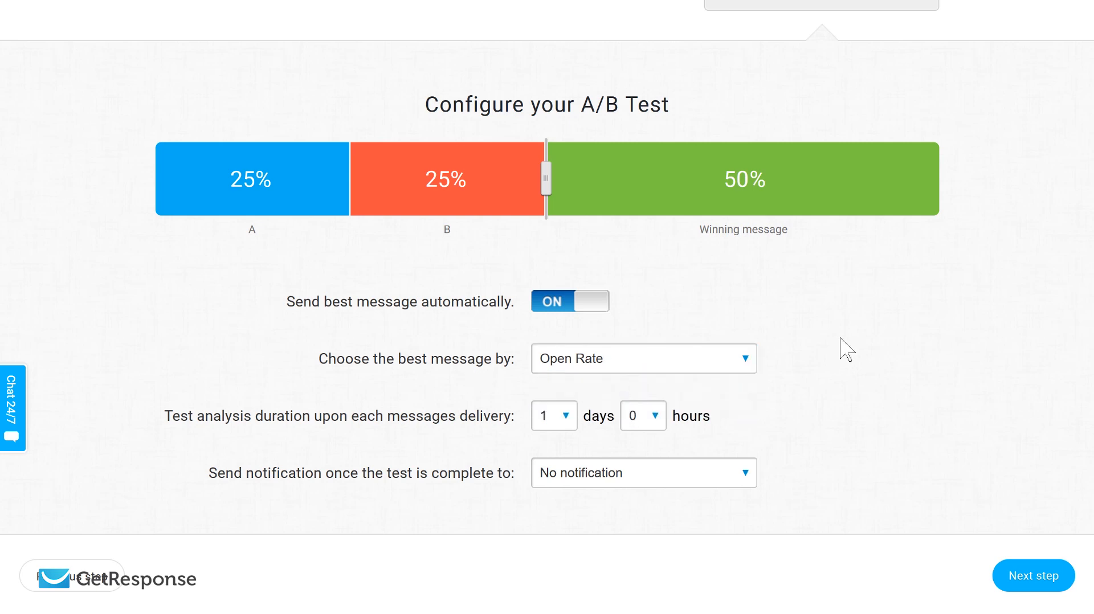
- Set the test analysis duration to 0 days and 5 hours, and continue past the recipients stage
click(567, 419)
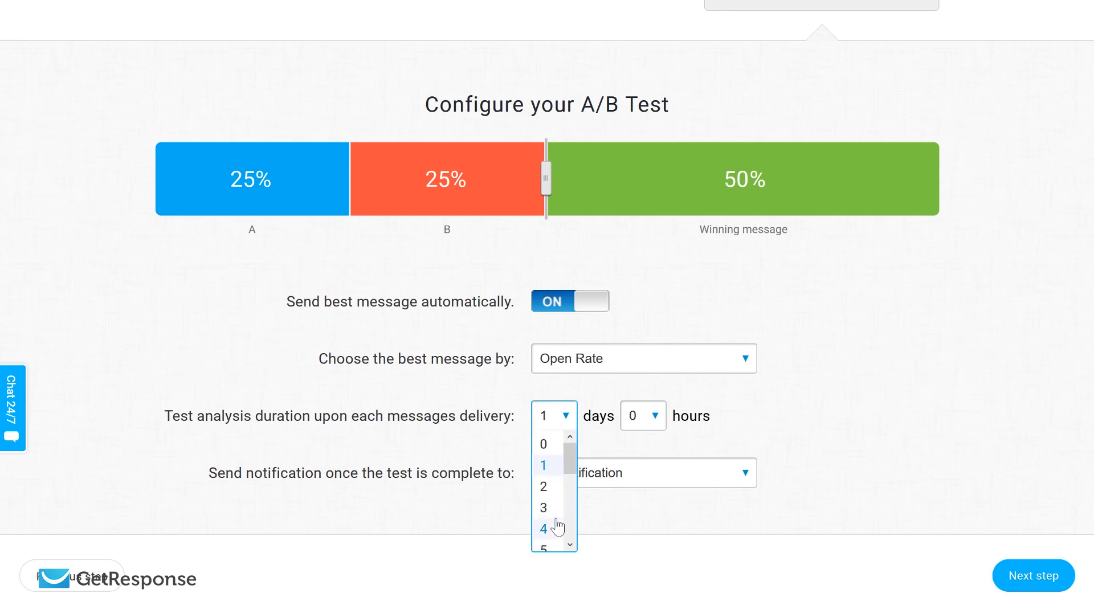
click(556, 446)
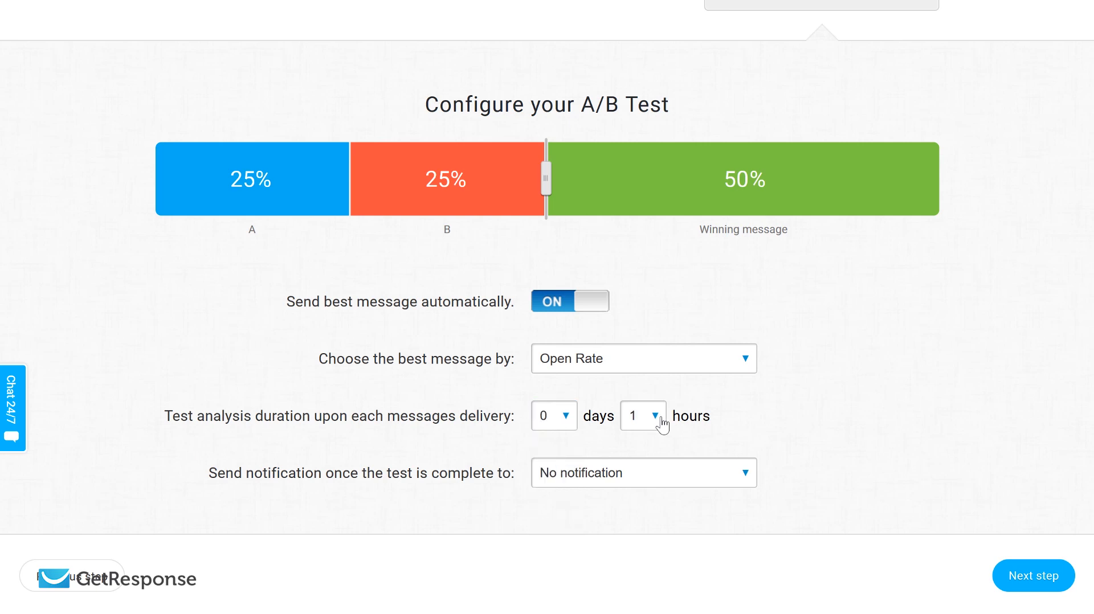
click(656, 421)
click(634, 531)
scroll(837, 319, up, 9)
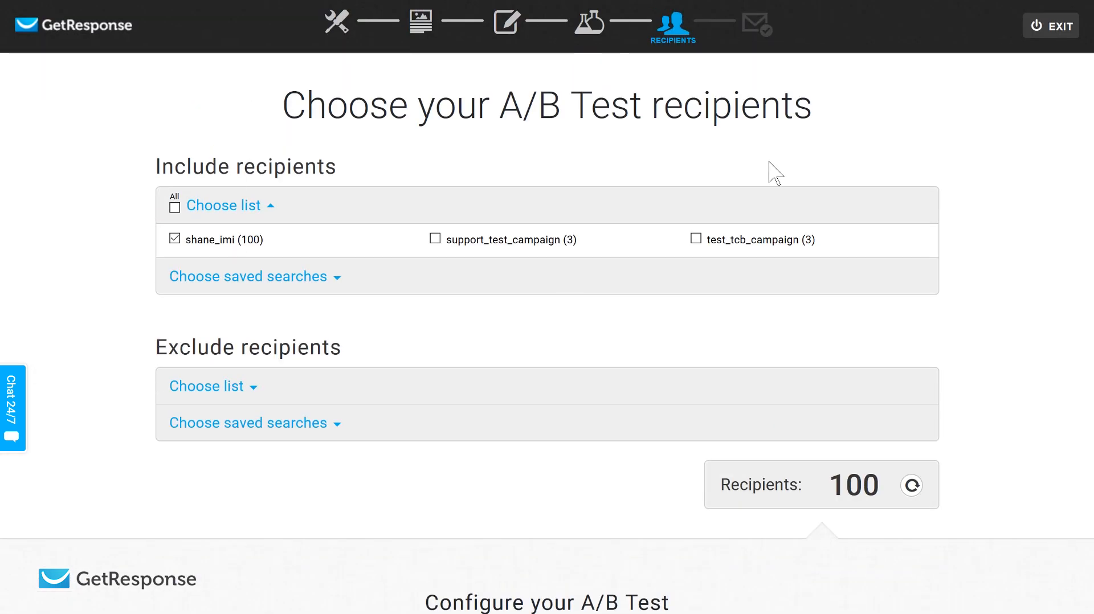
scroll(775, 173, down, 9)
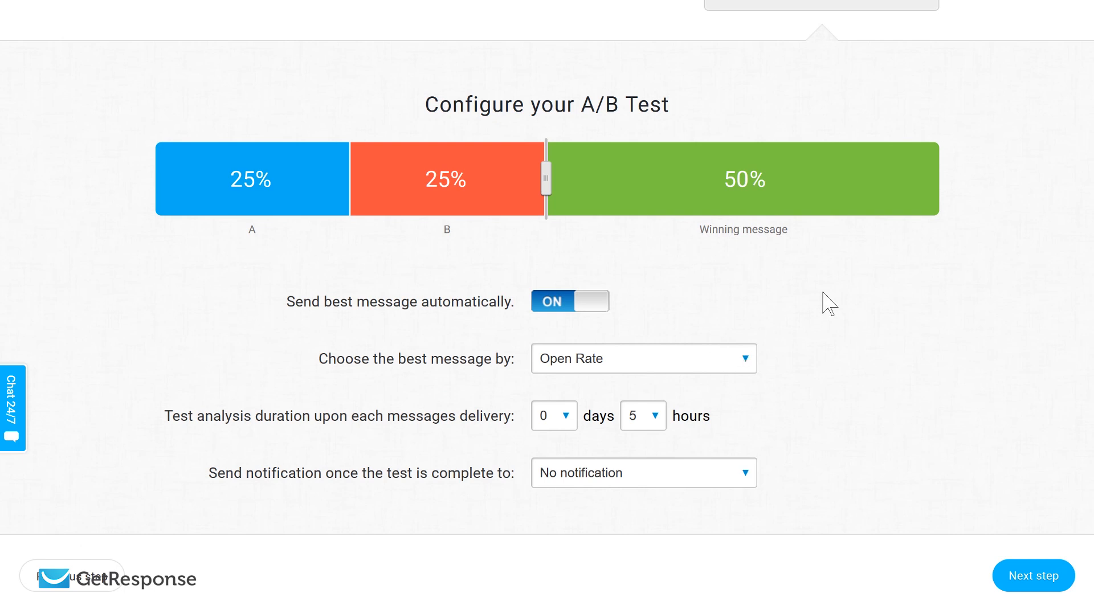
click(1043, 581)
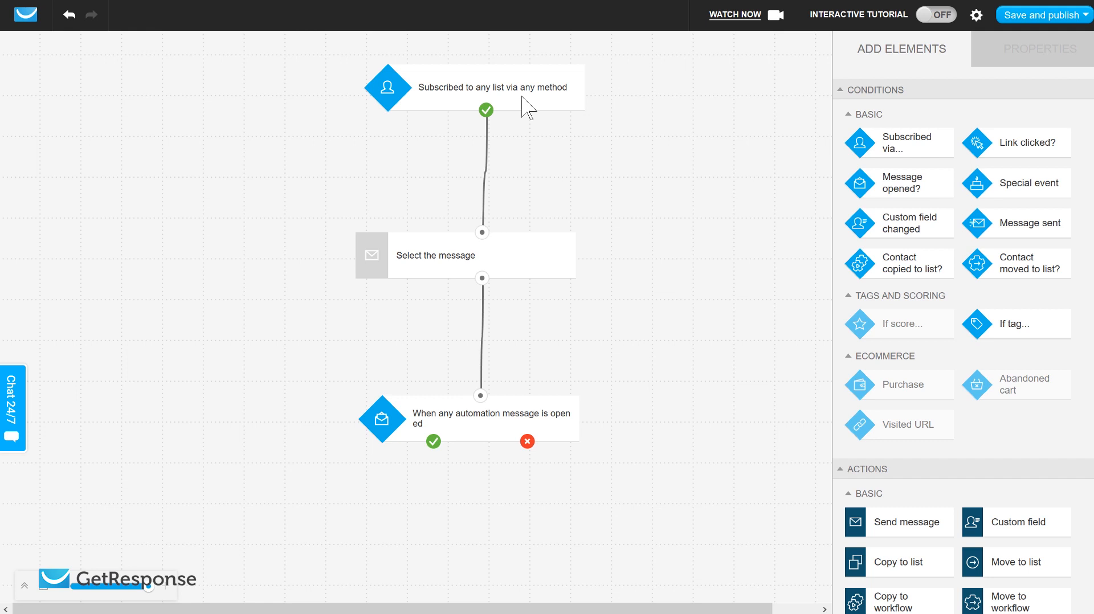
- Add a Move to list action to the workflow and connect it to the yes path of the message-opened condition
scroll(948, 393, down, 3)
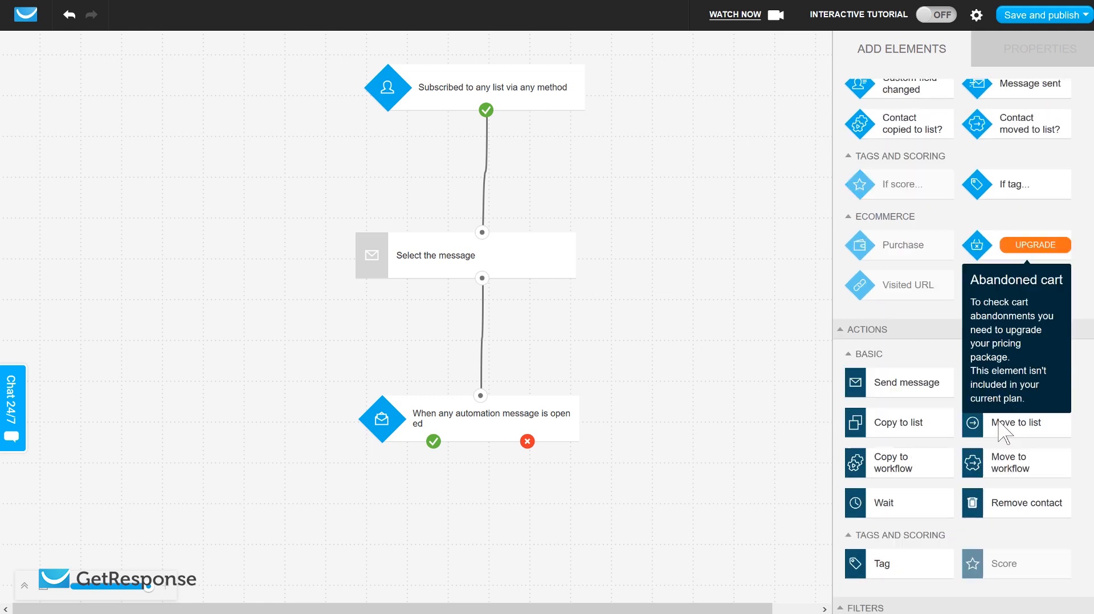
drag(963, 357, 499, 436)
scroll(712, 365, down, 1)
drag(433, 392, 432, 505)
click(639, 468)
scroll(640, 479, up, 1)
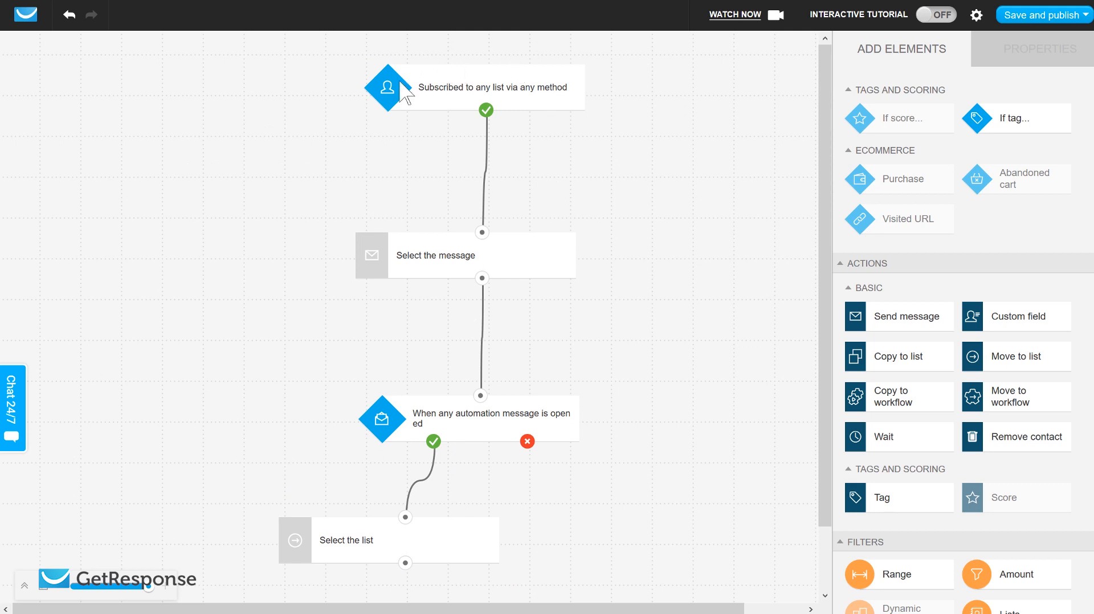
- Try other message layout sources, including Newsletter and Automation, for the Send message action, and set it back to A/B test
click(523, 264)
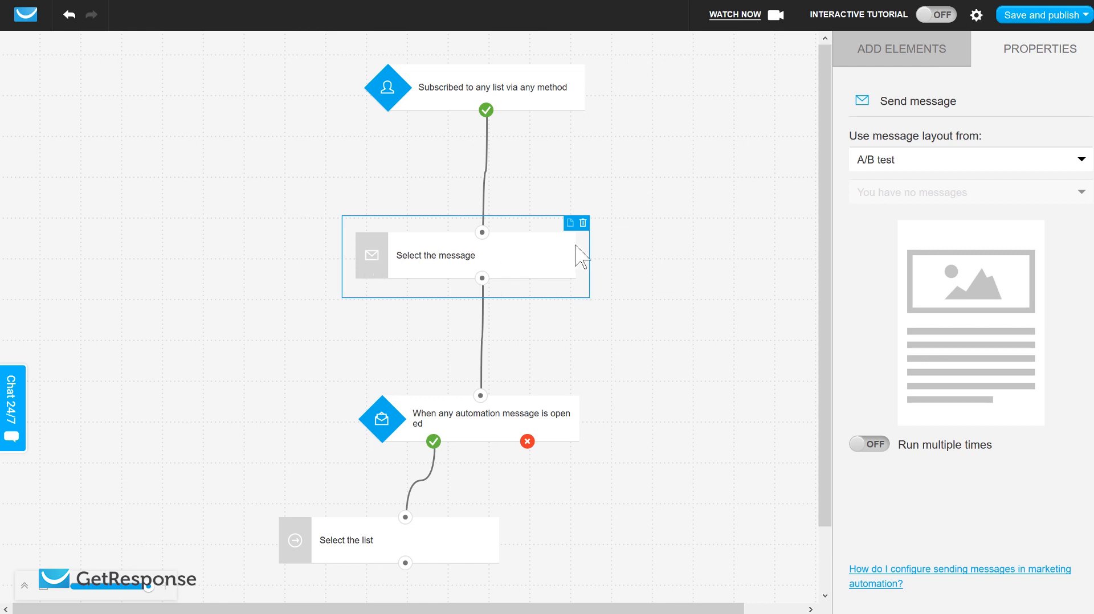
click(955, 149)
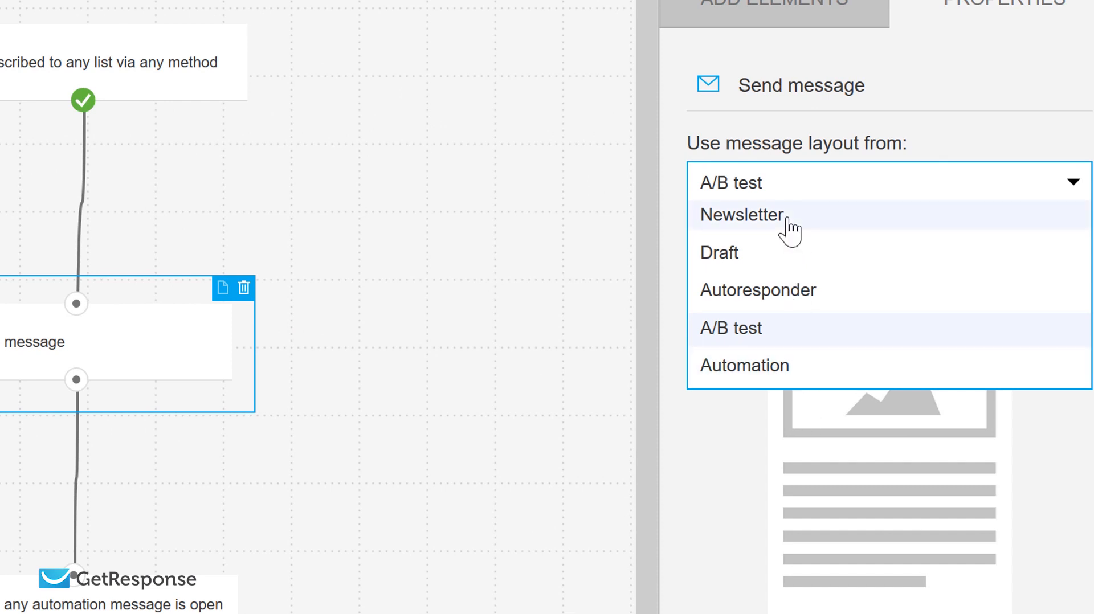
click(789, 228)
click(796, 190)
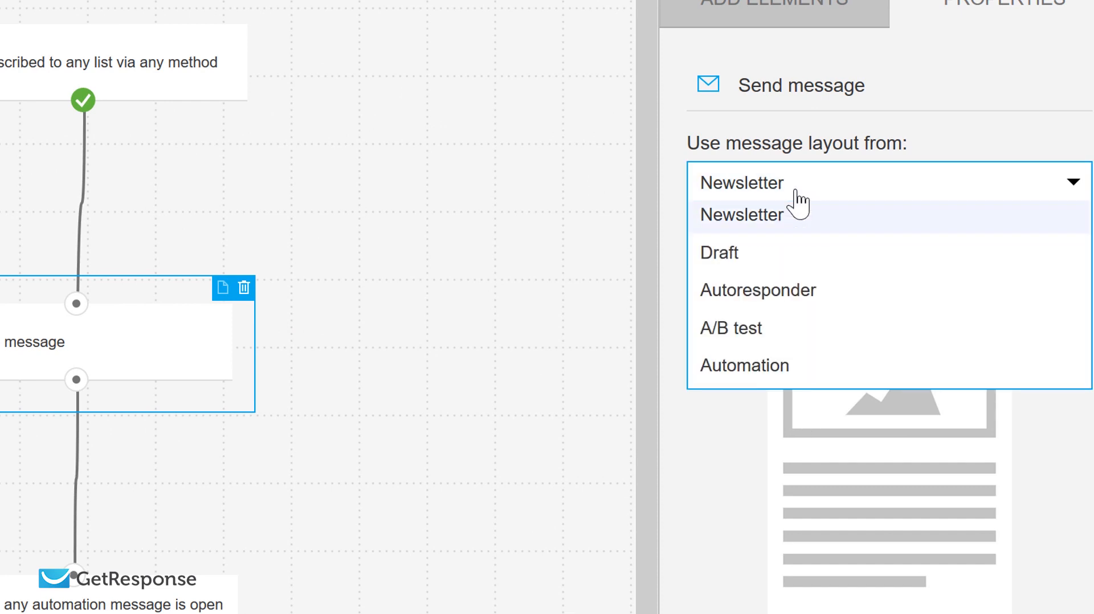
click(784, 262)
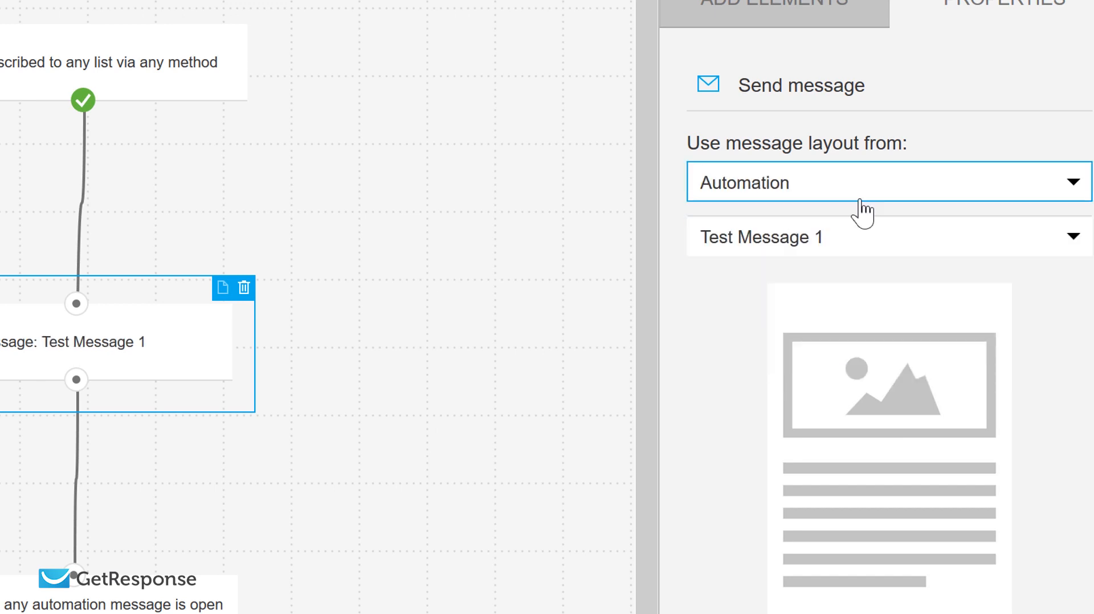
click(861, 250)
click(788, 193)
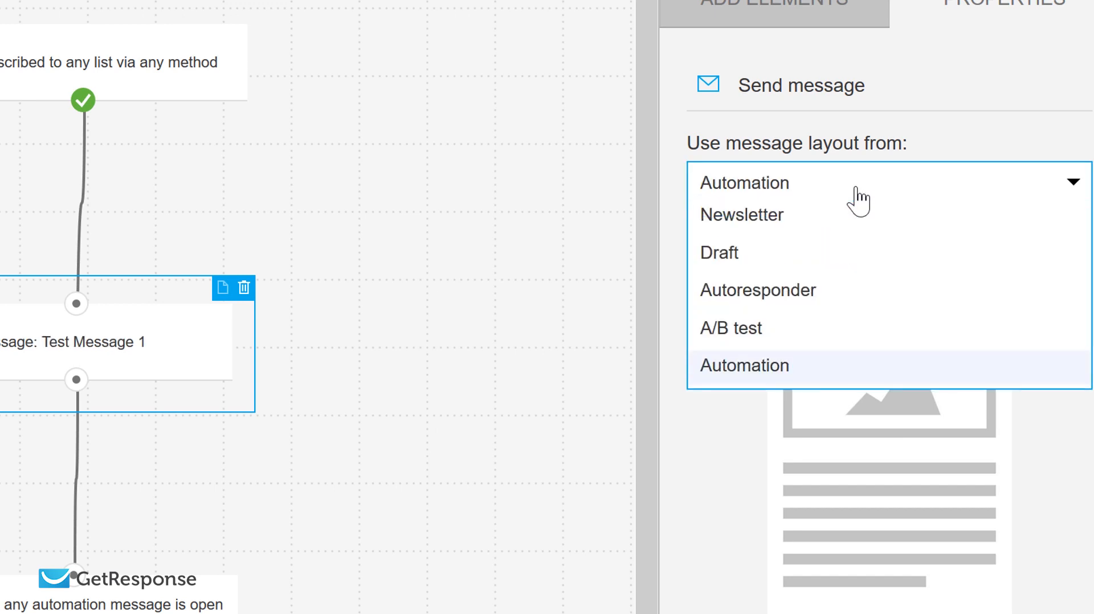
click(755, 333)
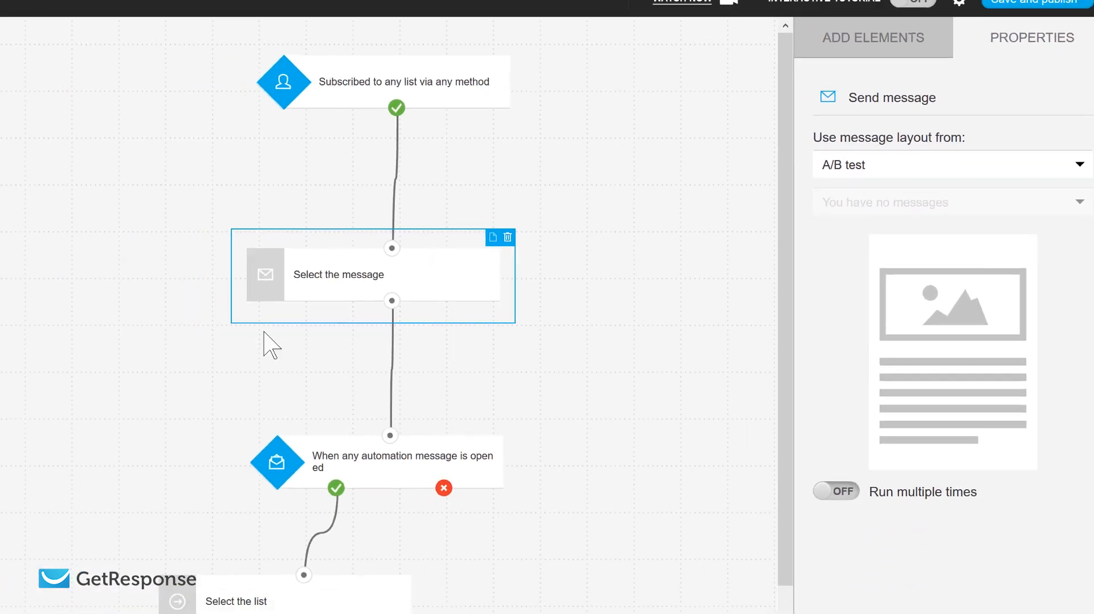
click(618, 275)
scroll(1041, 304, down, 4)
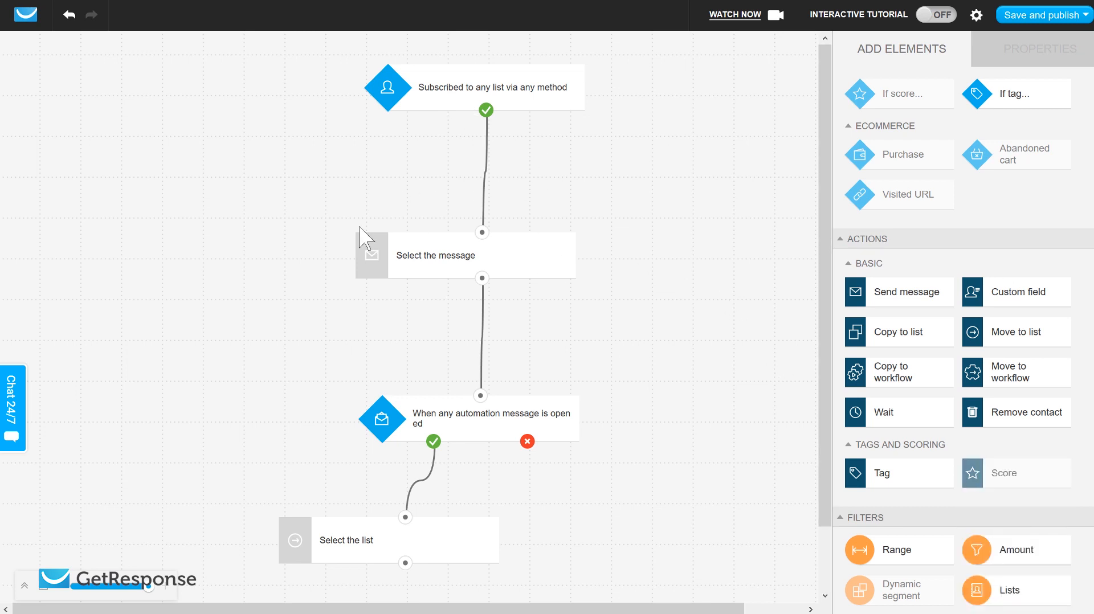
scroll(926, 277, up, 4)
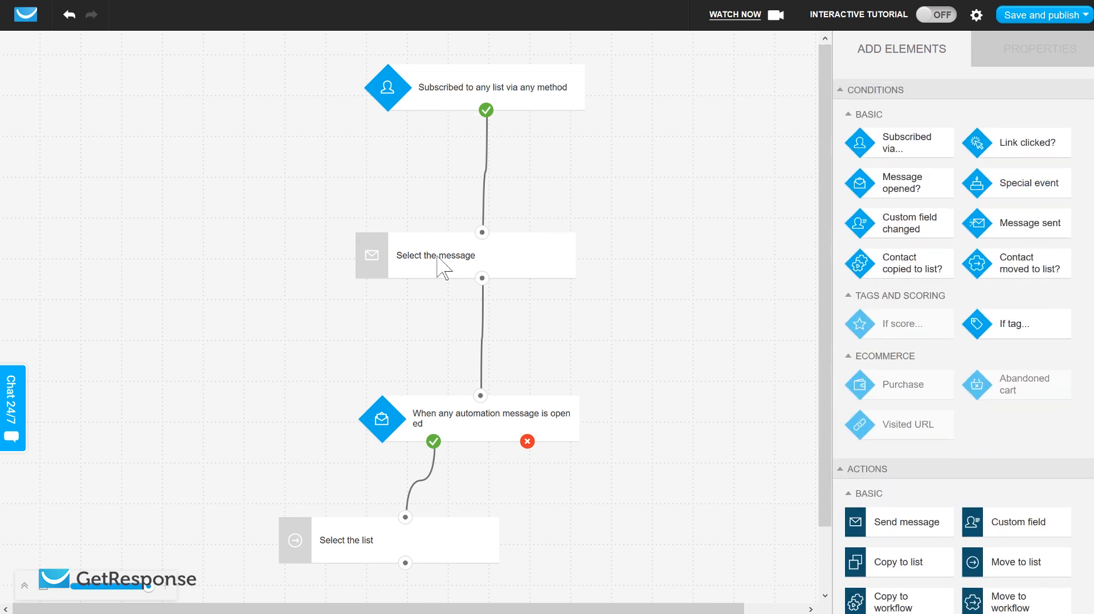
click(431, 258)
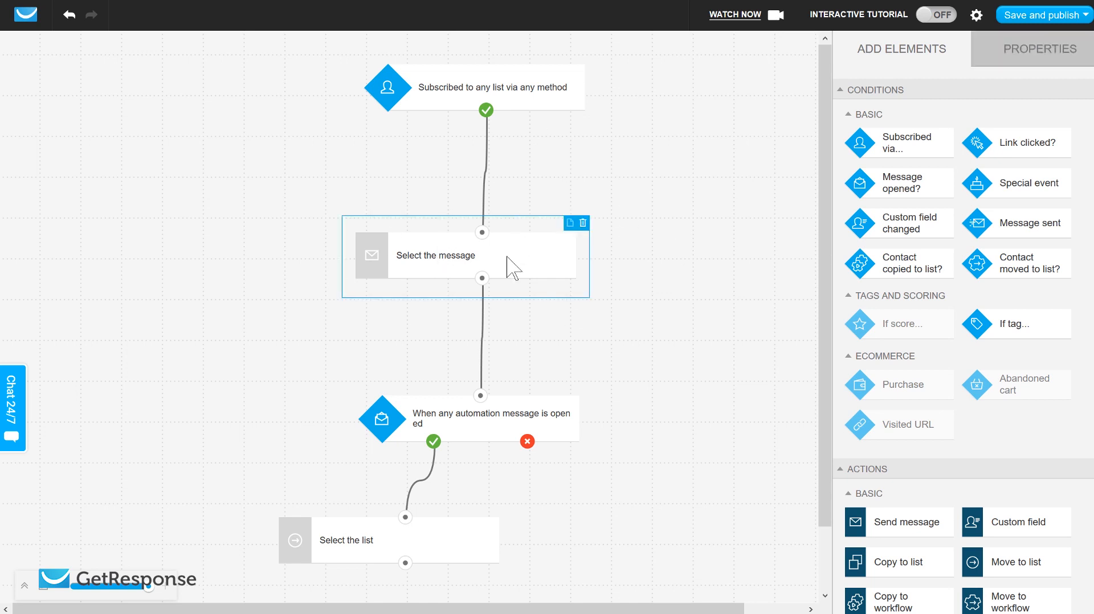
click(648, 277)
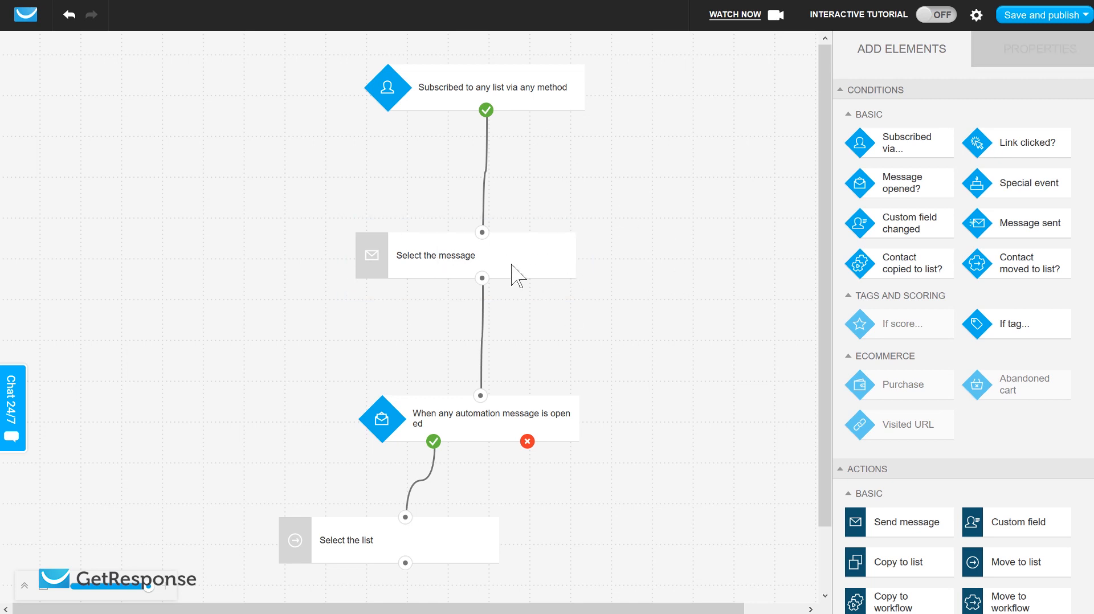
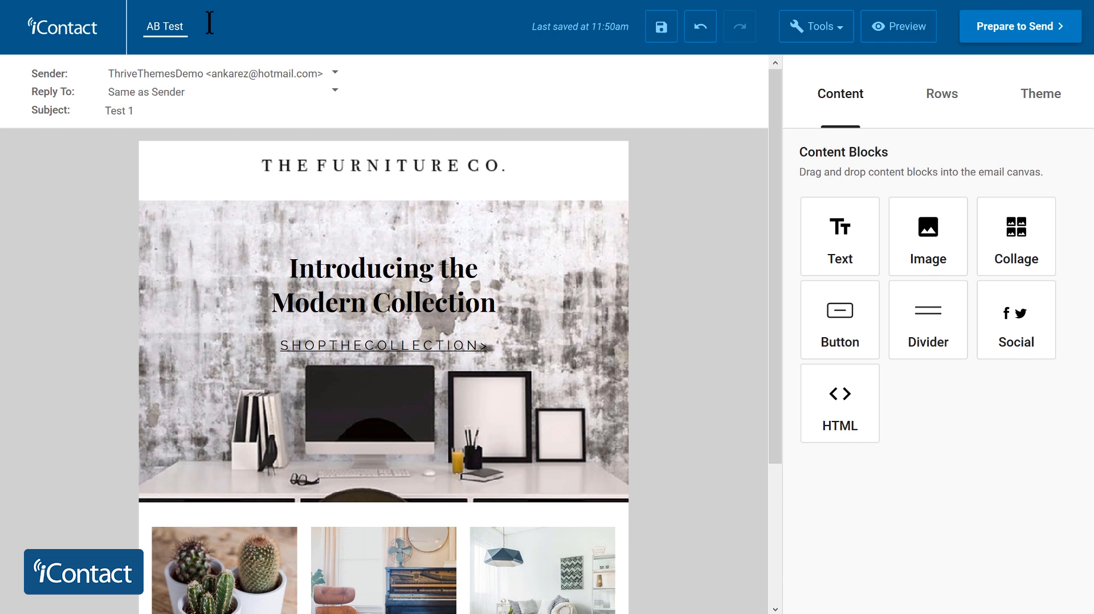
- In iContact, create a split test named Split test 1 from the AB Test 1 message, with version B as a duplicate
click(707, 174)
click(829, 35)
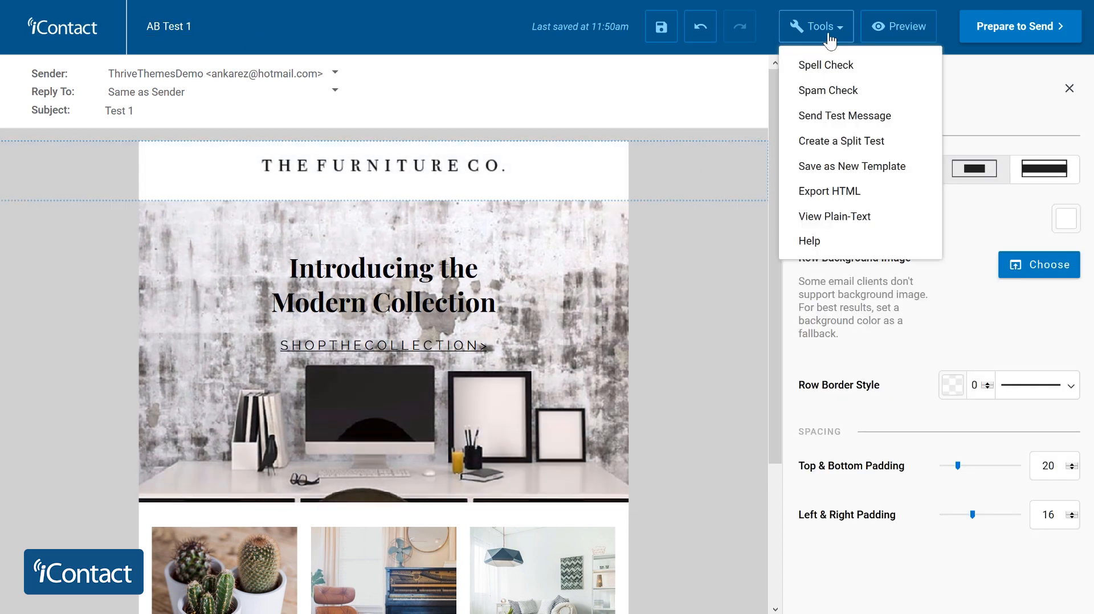
click(875, 149)
scroll(477, 251, down, 2)
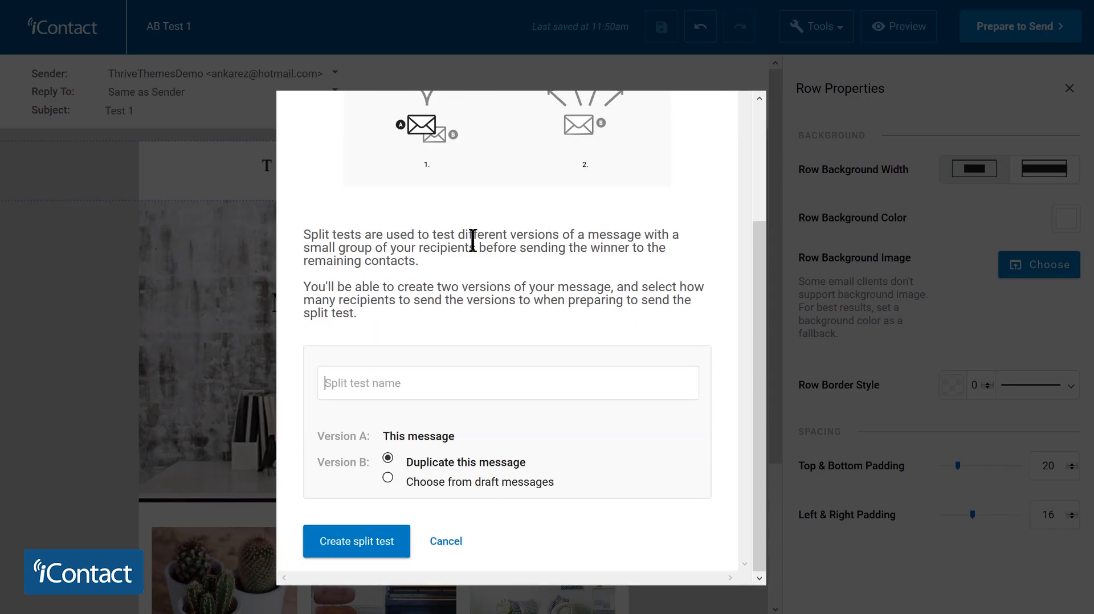
click(369, 386)
text(Split test 1)
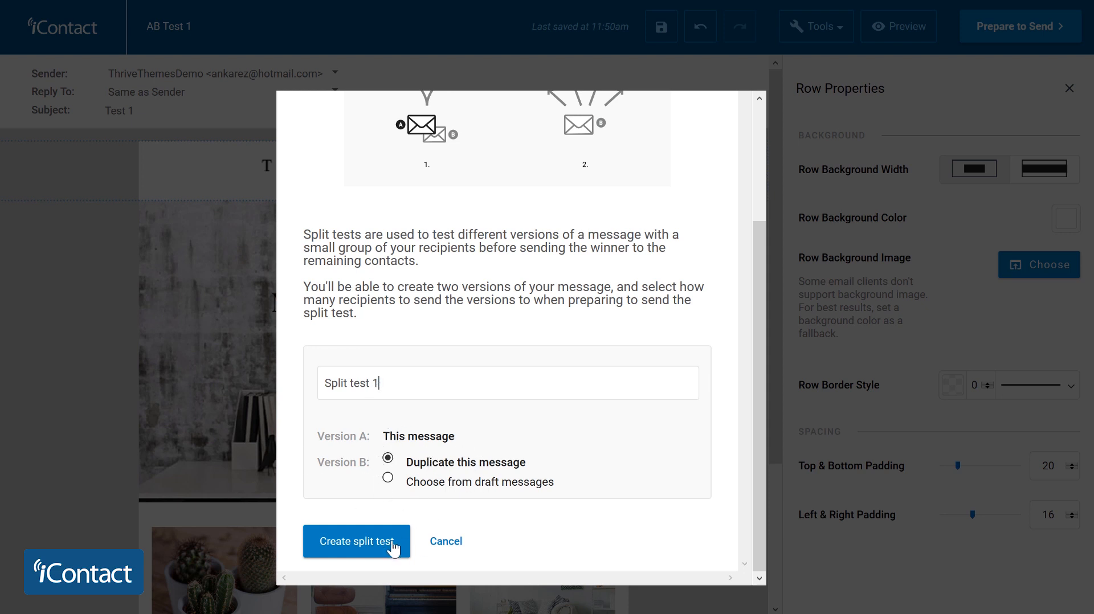
click(366, 546)
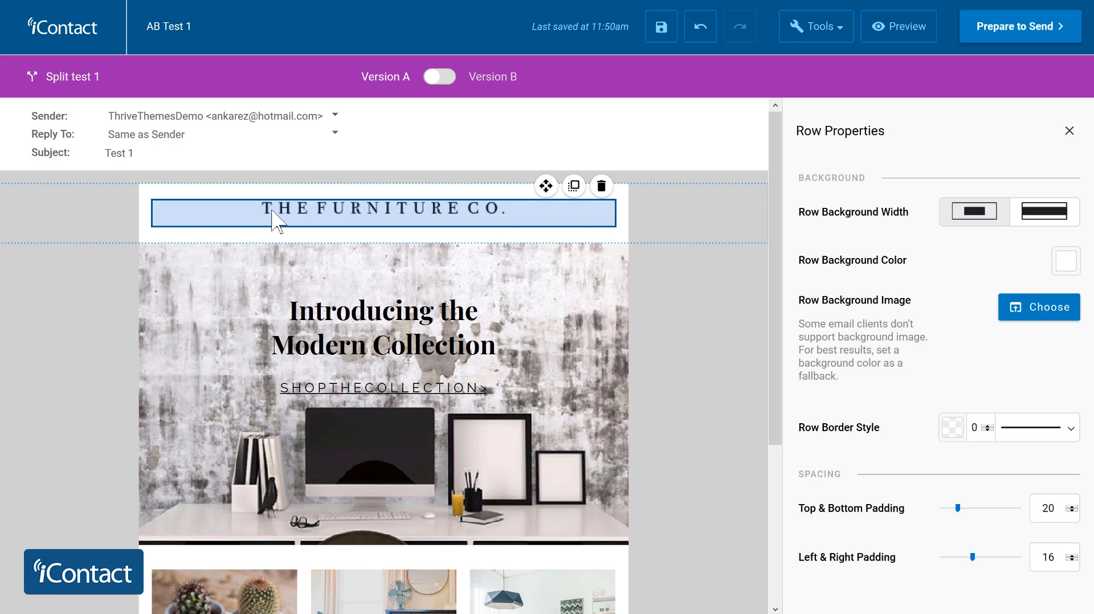
- Set the subject of version A to Test 2
click(160, 153)
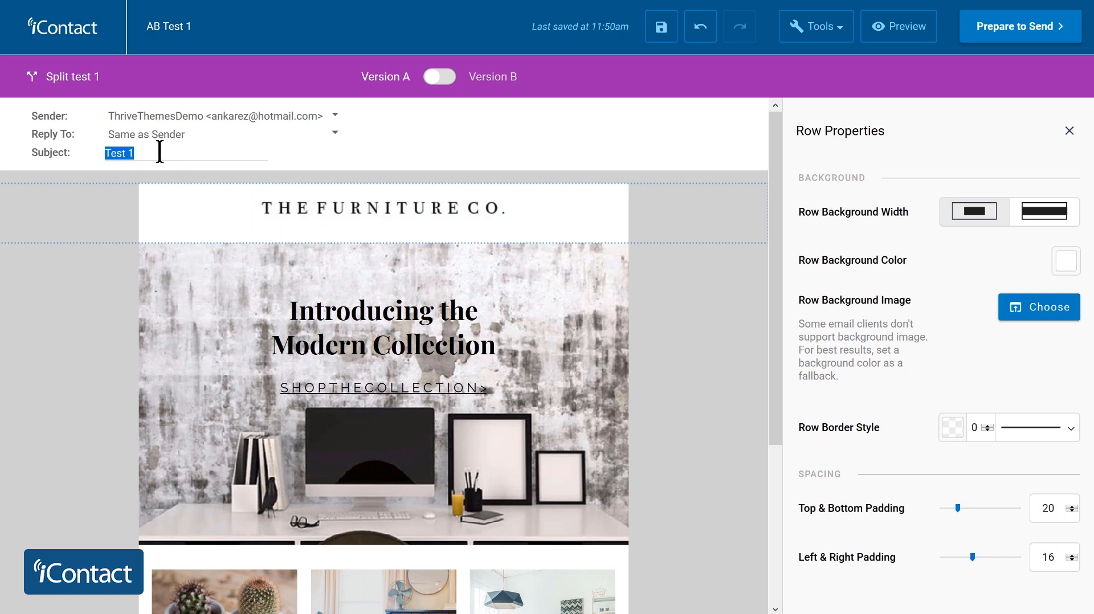
click(160, 153)
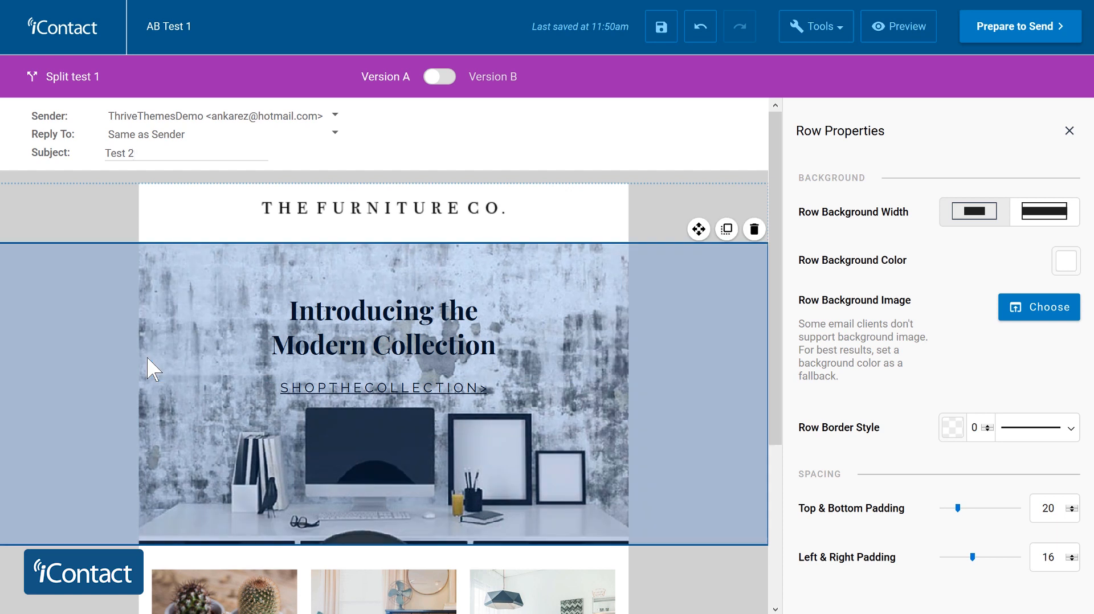
click(149, 369)
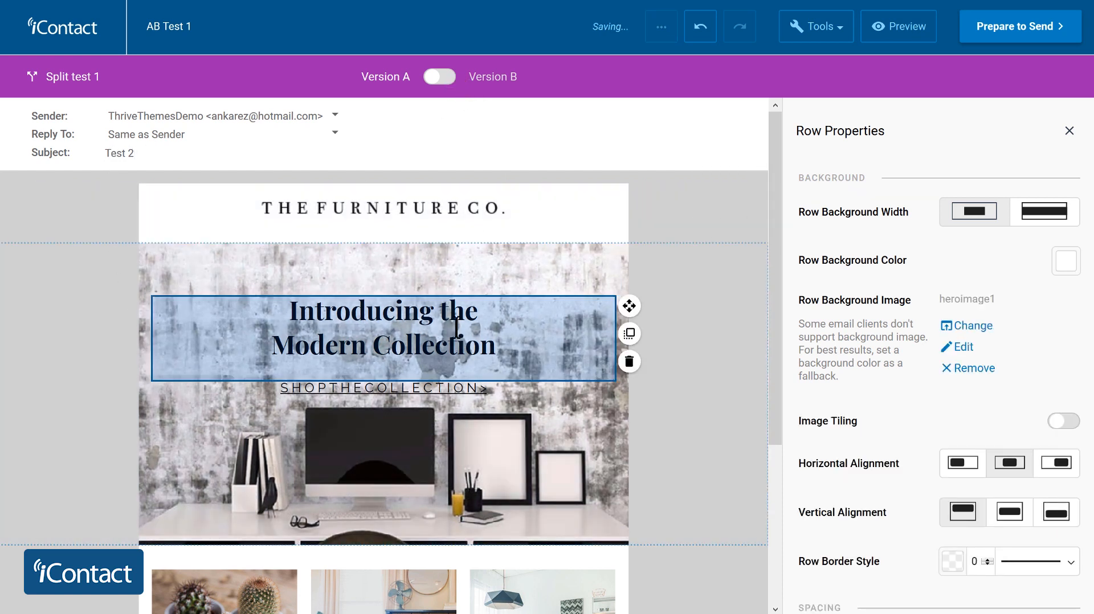
- Switch to version B of the split test, check its subject line, and return to version A
click(439, 77)
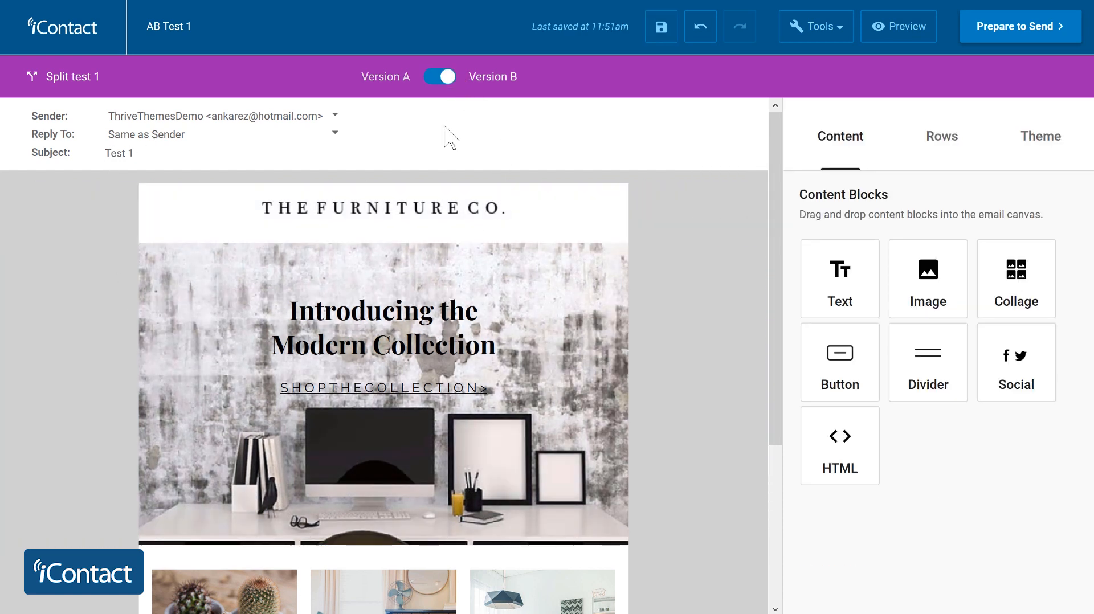
click(140, 152)
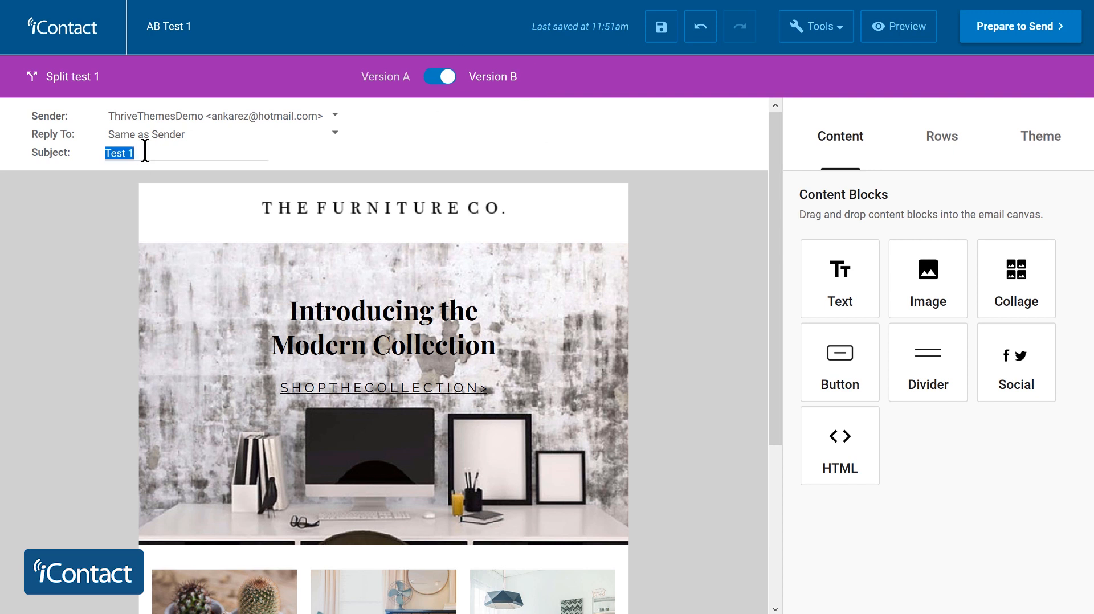
click(202, 149)
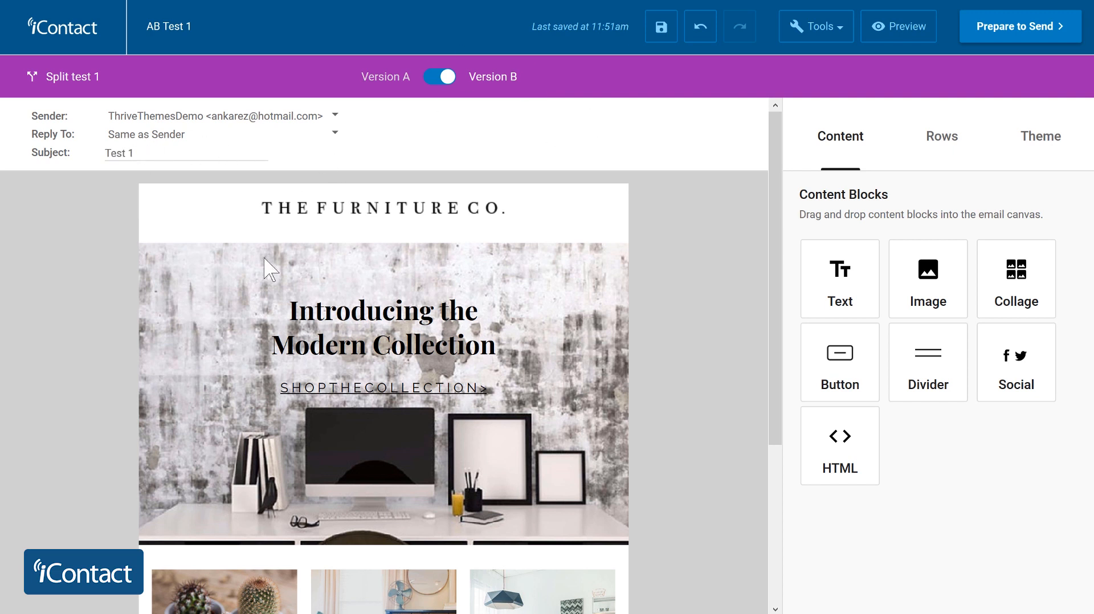
click(431, 83)
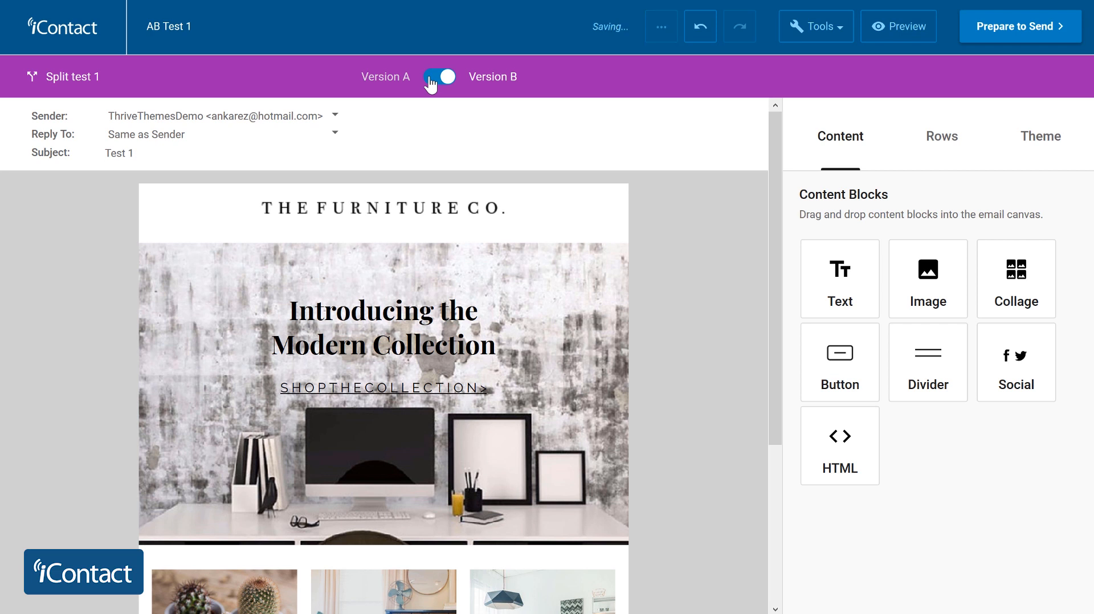
click(431, 83)
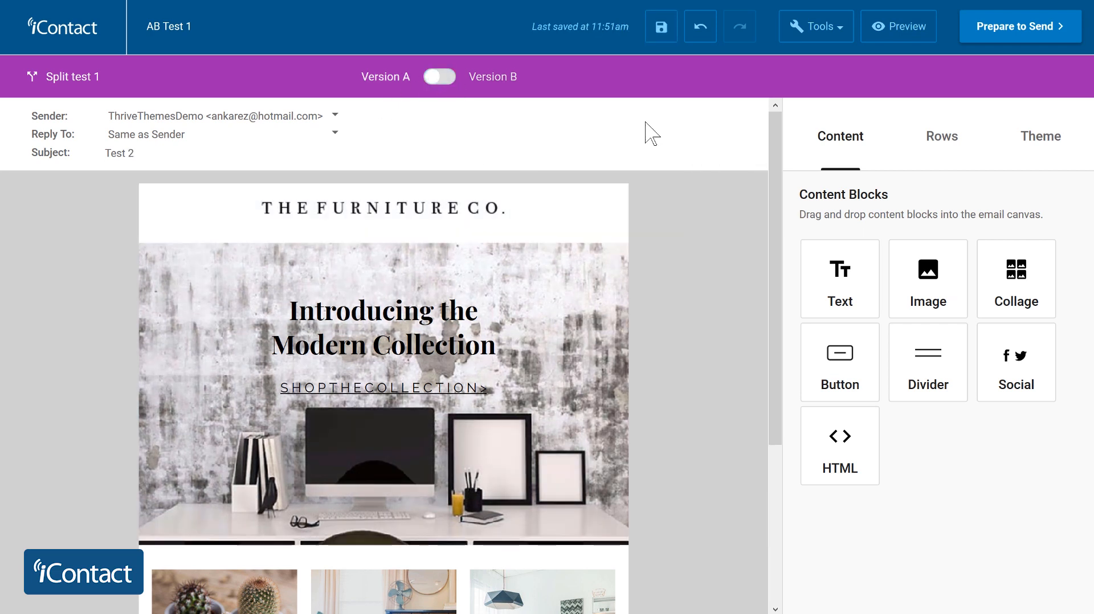
- Look through the content of version A and proceed to preparing the message for sending
scroll(213, 142, down, 3)
scroll(444, 178, up, 3)
scroll(398, 342, down, 4)
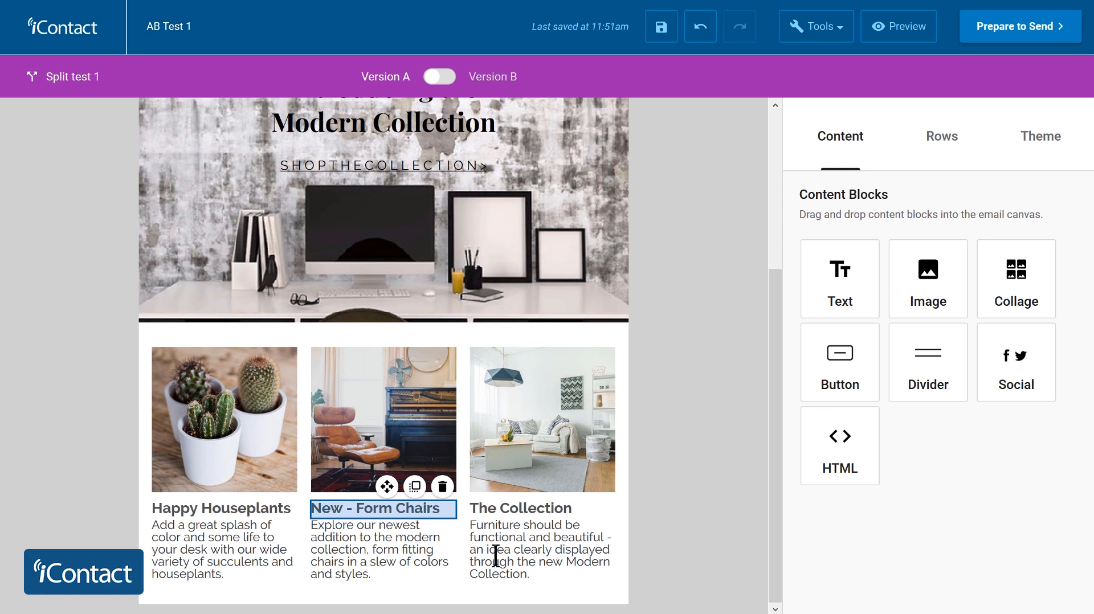
scroll(679, 313, up, 4)
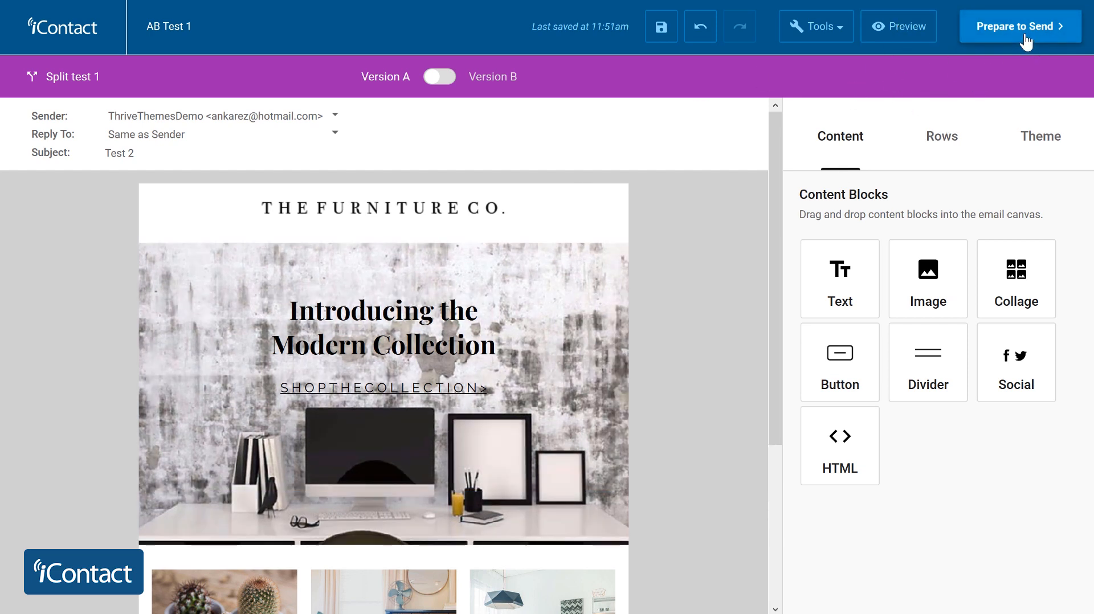
click(1026, 39)
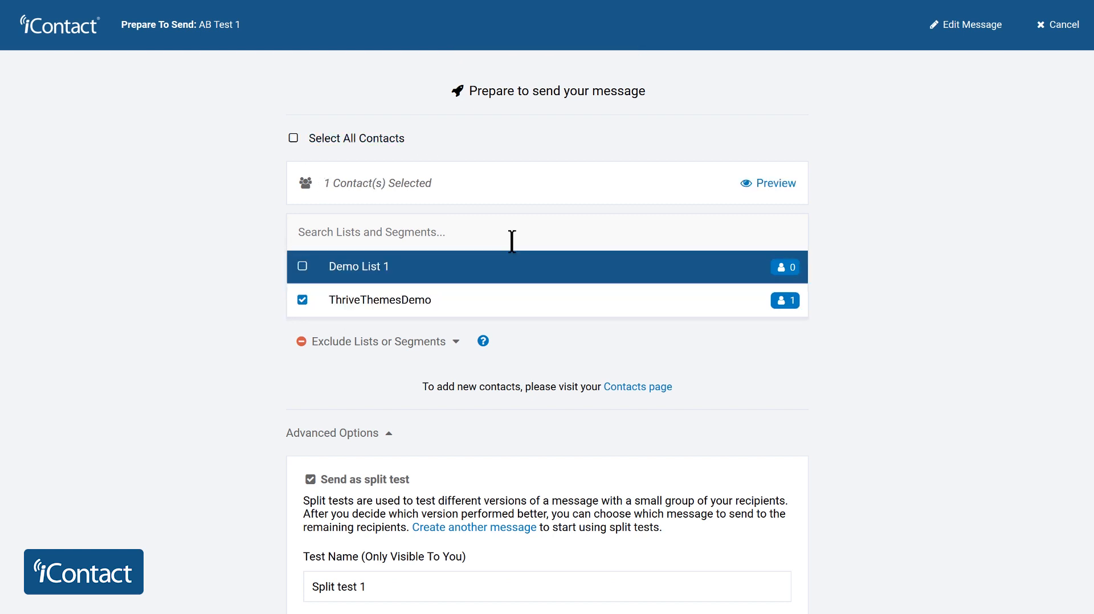
- Examine the recipient lists and the advanced split test options, including the test name
scroll(581, 227, down, 5)
scroll(642, 139, down, 3)
scroll(649, 127, up, 5)
scroll(652, 132, down, 2)
scroll(662, 194, up, 3)
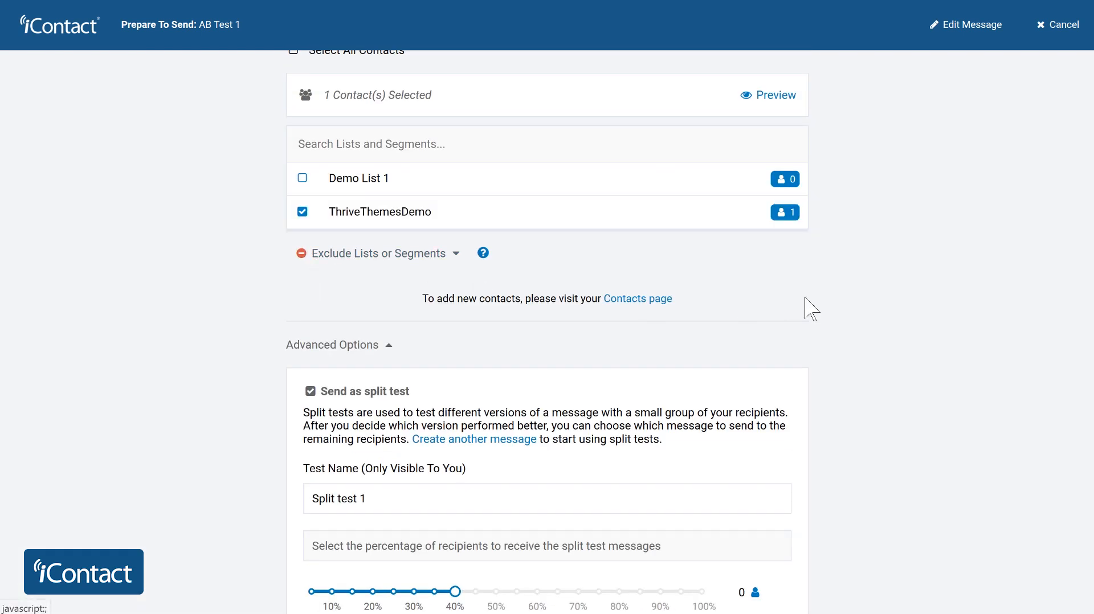
scroll(891, 256, down, 5)
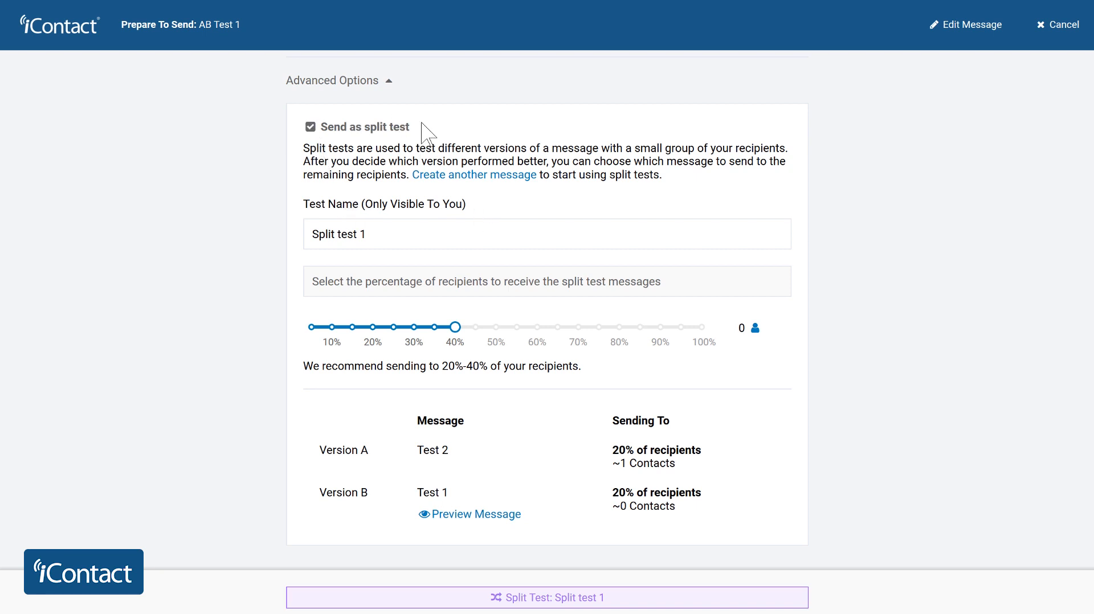
scroll(311, 270, down, 2)
drag(391, 142, 262, 152)
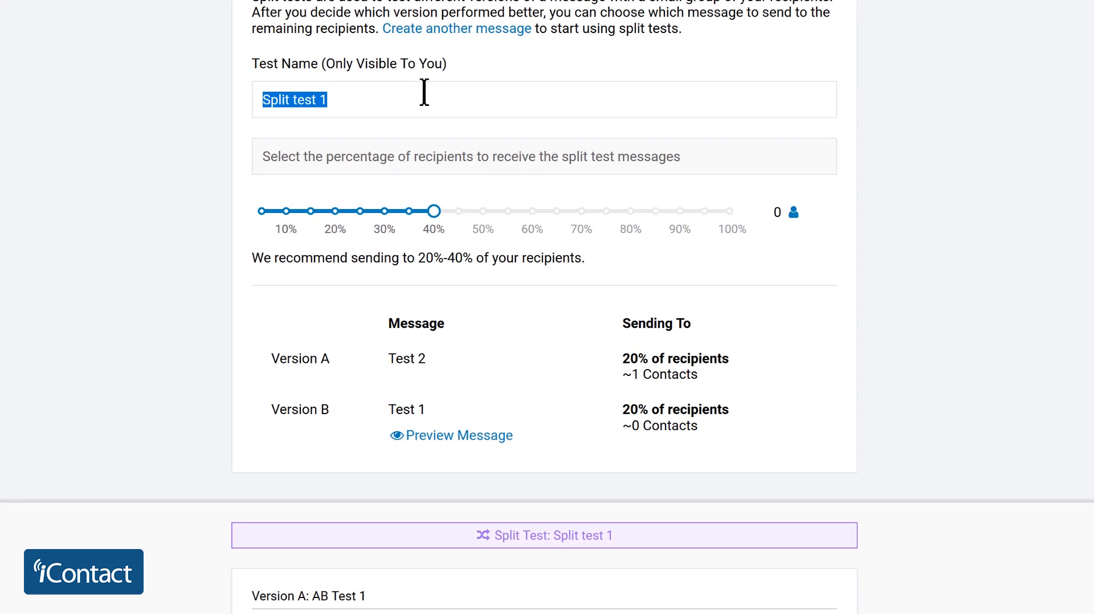
click(151, 158)
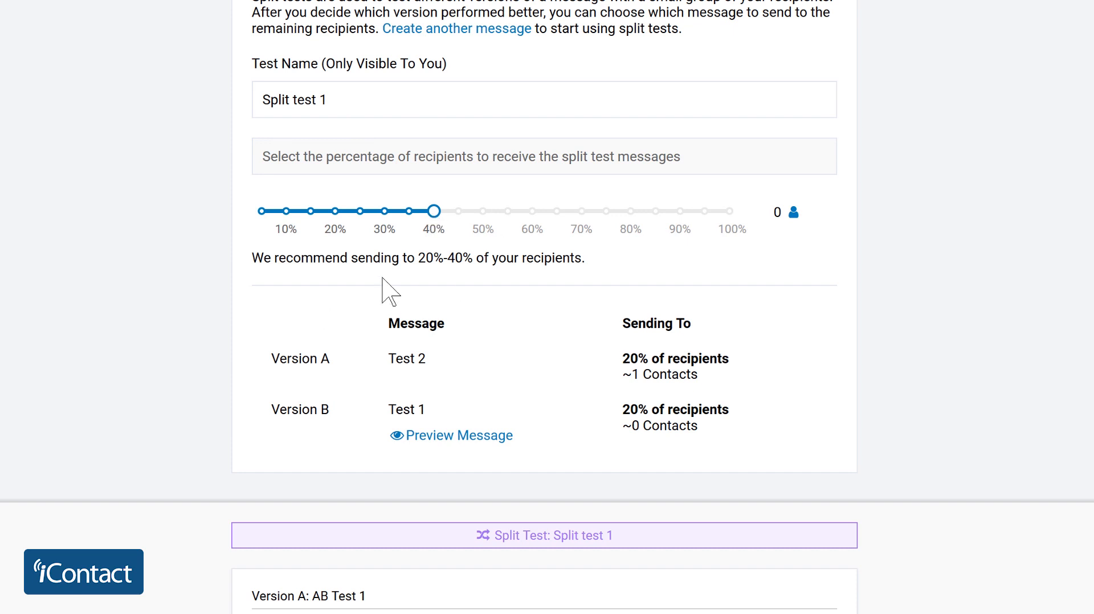
- Examine the test percentage setting and the share of recipients assigned to each message version
mouse_move(424, 211)
mouse_down()
mouse_move(383, 213)
mouse_move(455, 218)
mouse_move(436, 219)
mouse_up()
drag(622, 358, 725, 356)
drag(622, 410, 709, 407)
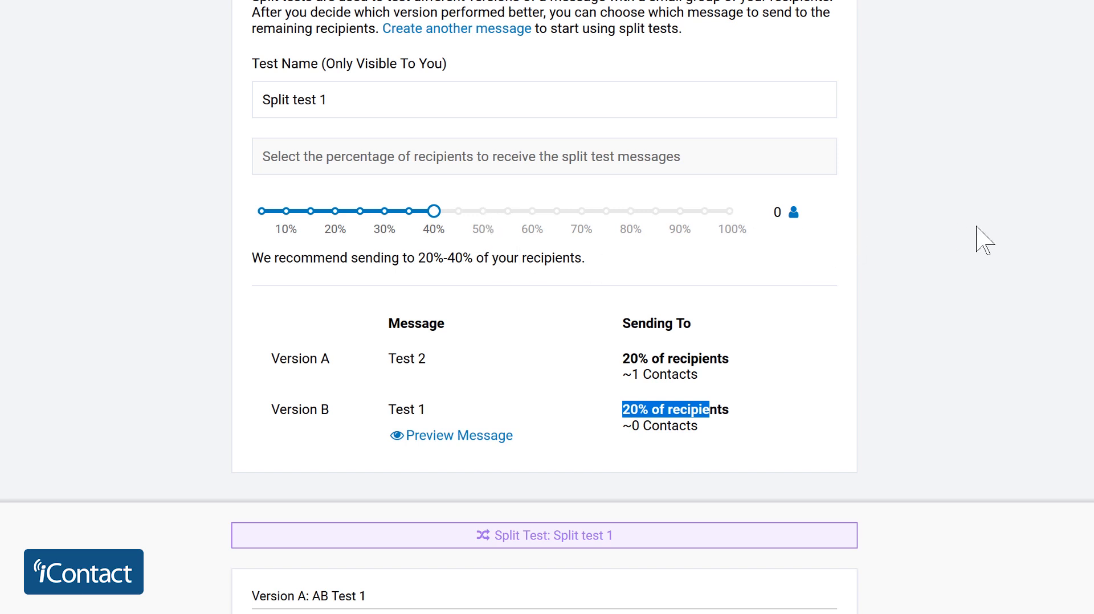
scroll(978, 237, down, 2)
scroll(911, 222, up, 4)
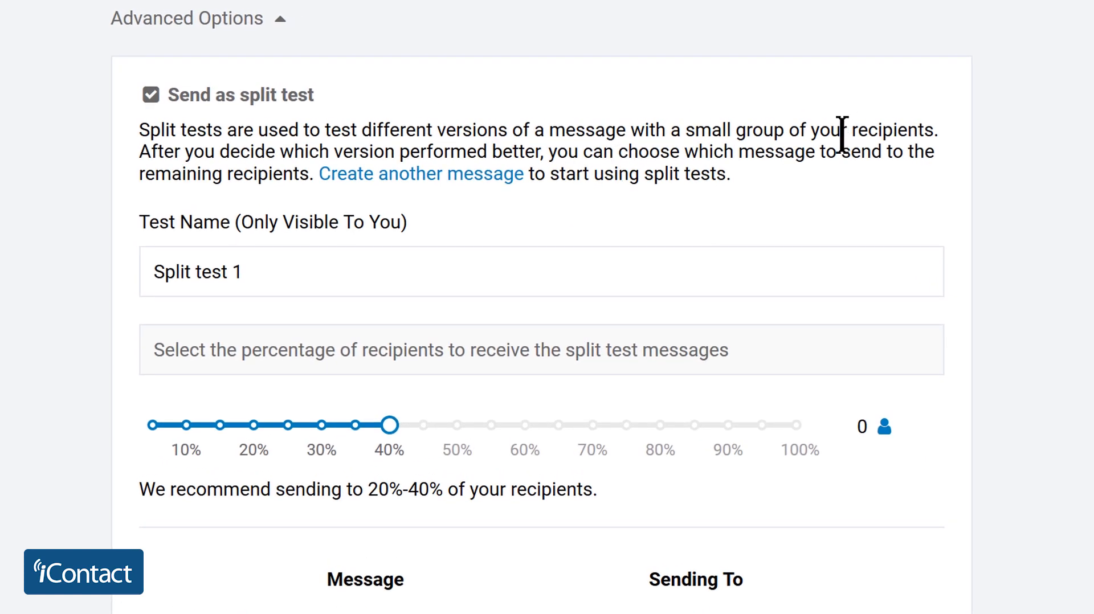
- Read how the winning version gets chosen, and examine the version summary and the send scheduling options
drag(139, 151, 548, 148)
click(1077, 154)
scroll(393, 315, down, 3)
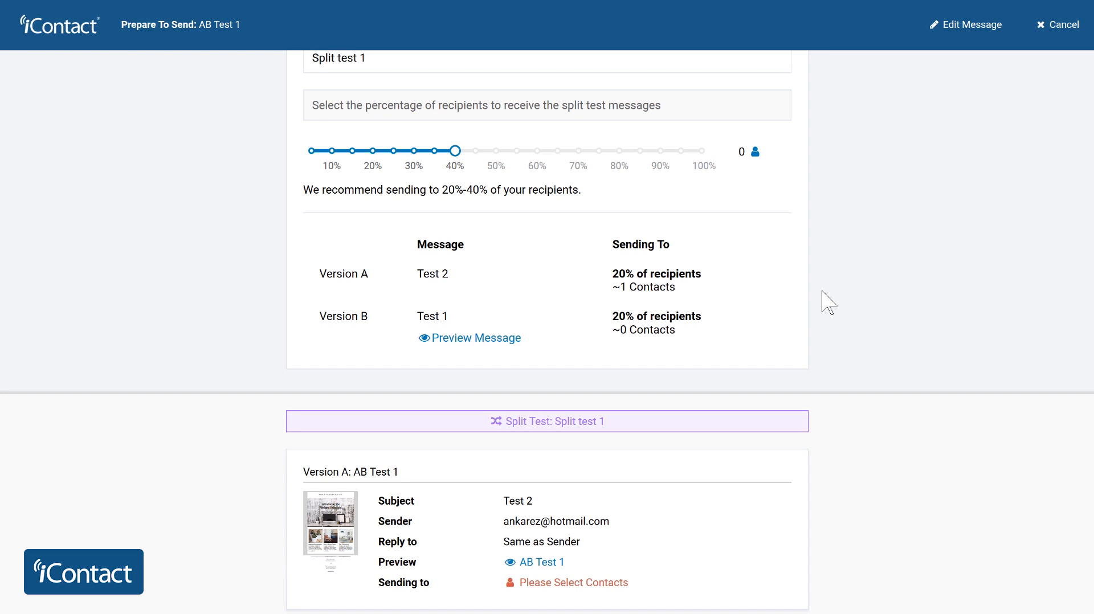
scroll(740, 245, down, 3)
scroll(691, 195, up, 5)
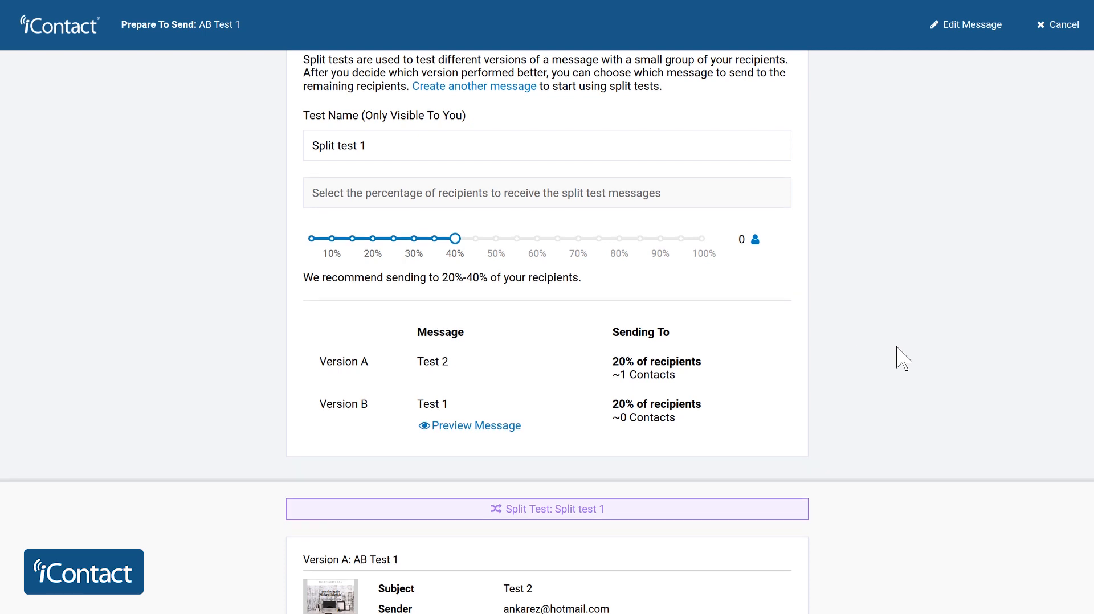
scroll(900, 358, down, 10)
scroll(903, 360, down, 3)
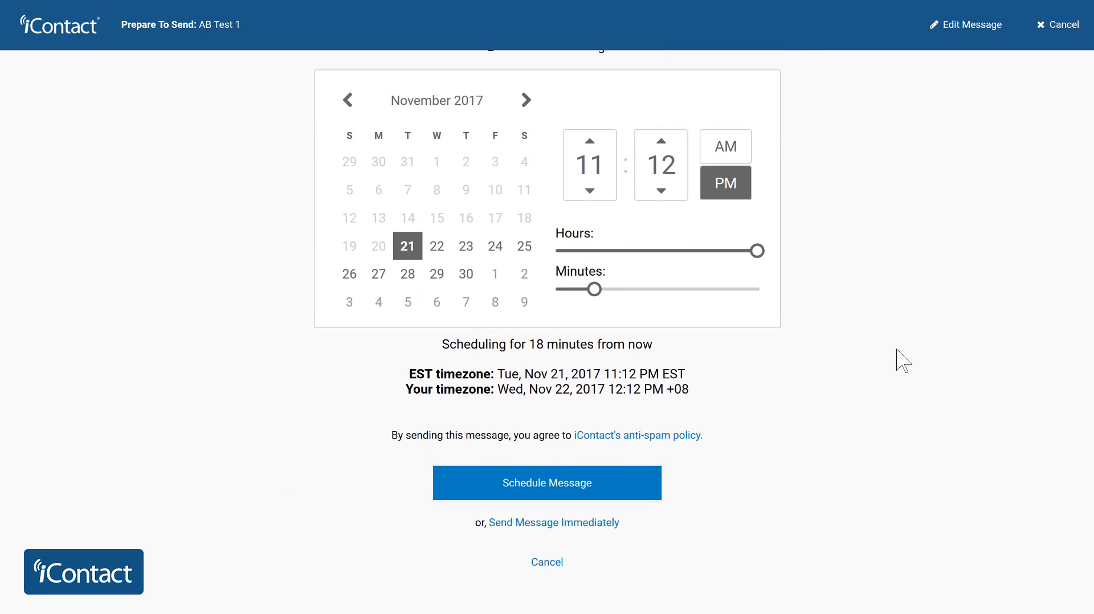
scroll(903, 360, up, 12)
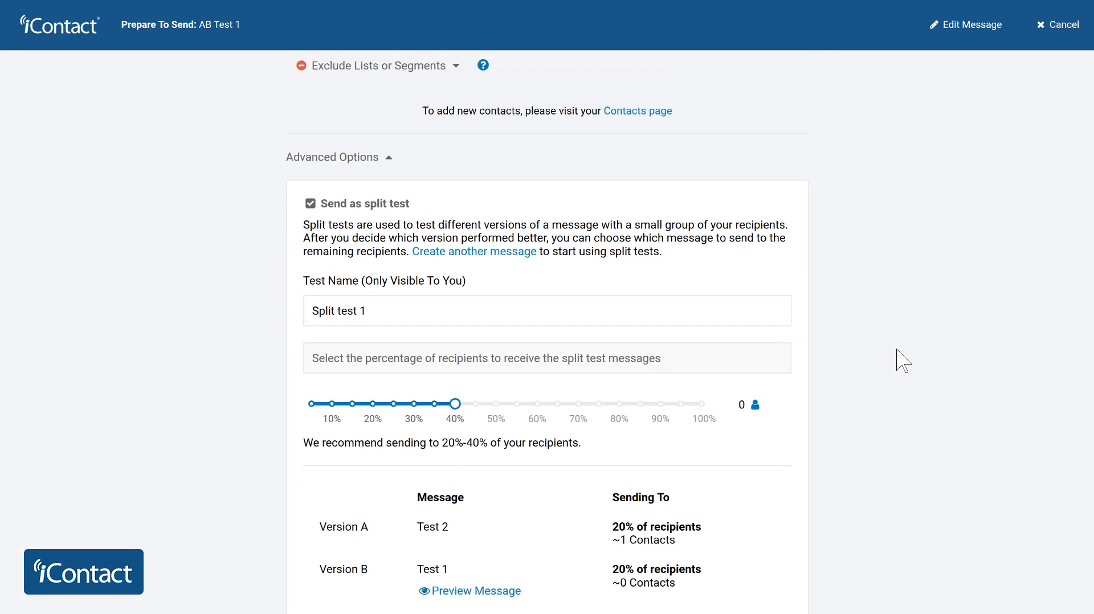
scroll(903, 360, up, 5)
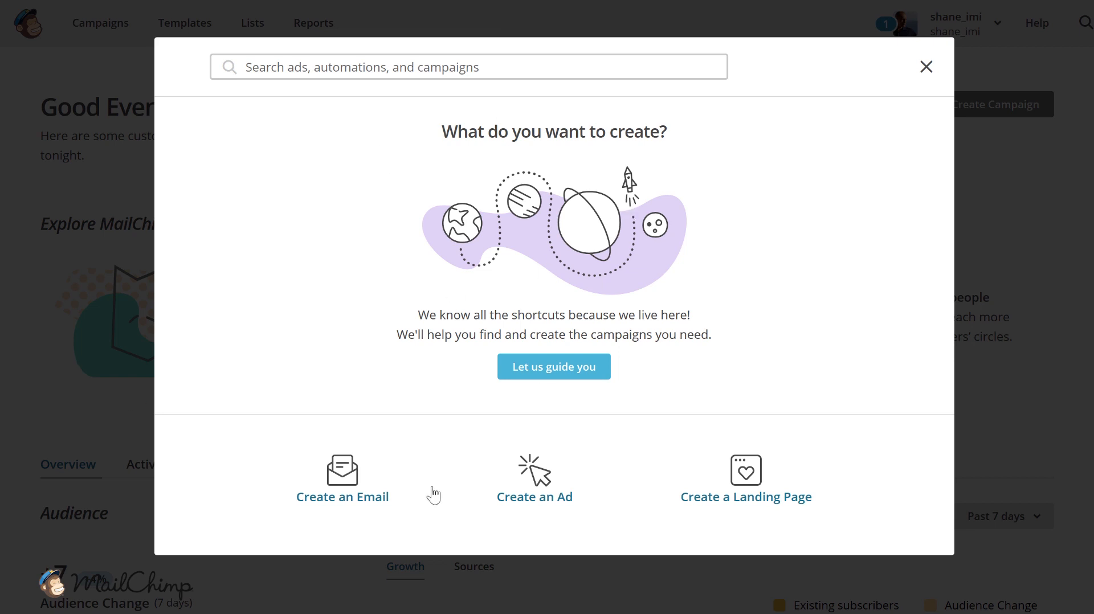
- In MailChimp, create an A/B Test email campaign named AB TEST DEMO
click(347, 513)
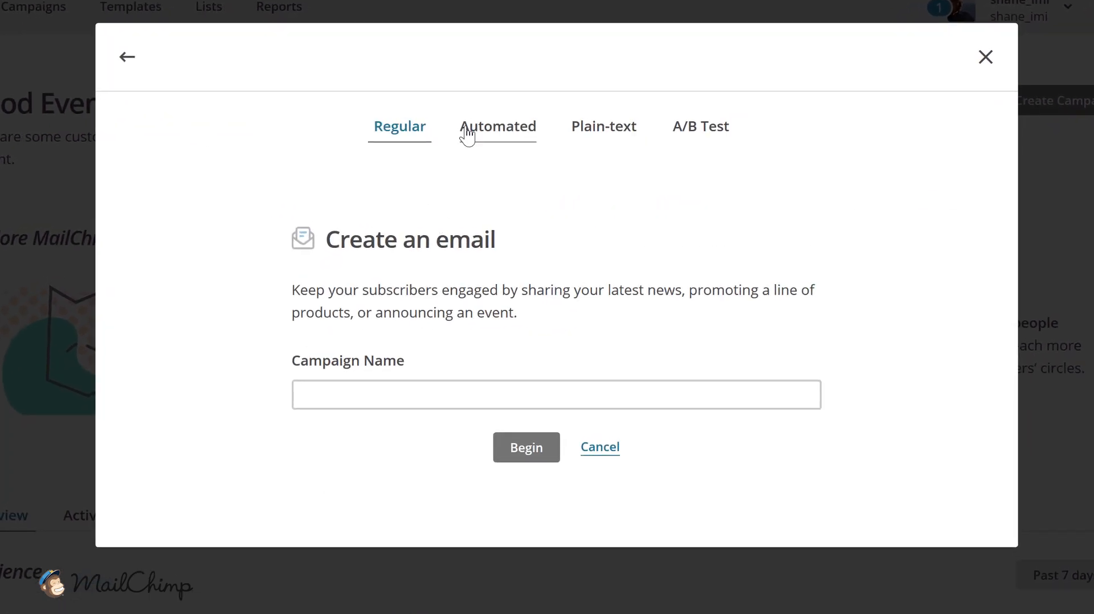
click(708, 139)
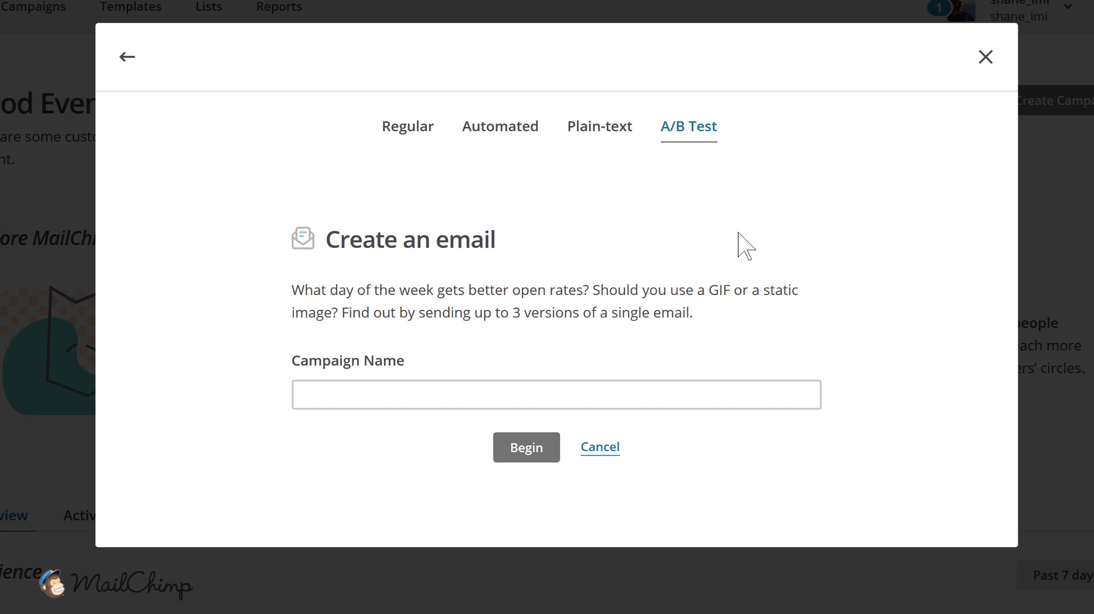
click(454, 388)
text(AB TEST DEMO)
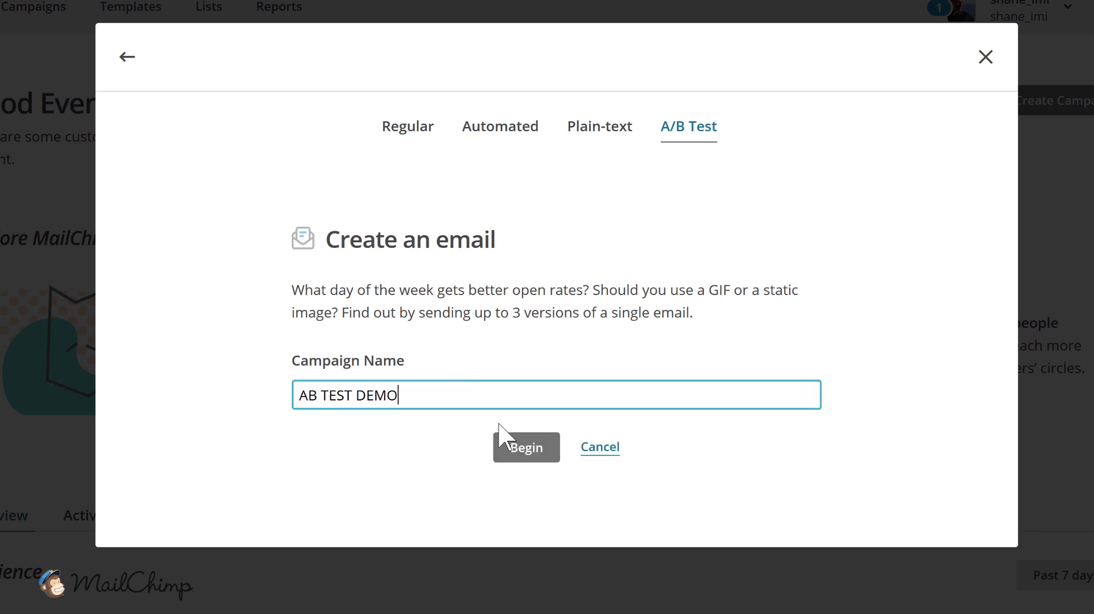
click(524, 448)
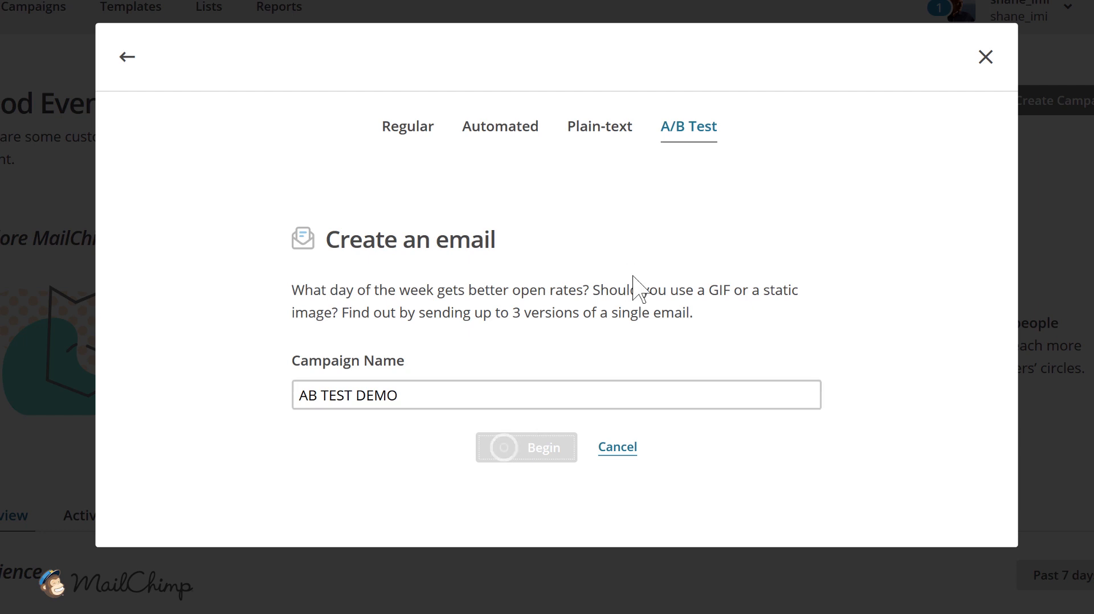
- Choose the entire Content Locking Test list as recipients, continue to the variables stage and look over its test settings
click(111, 157)
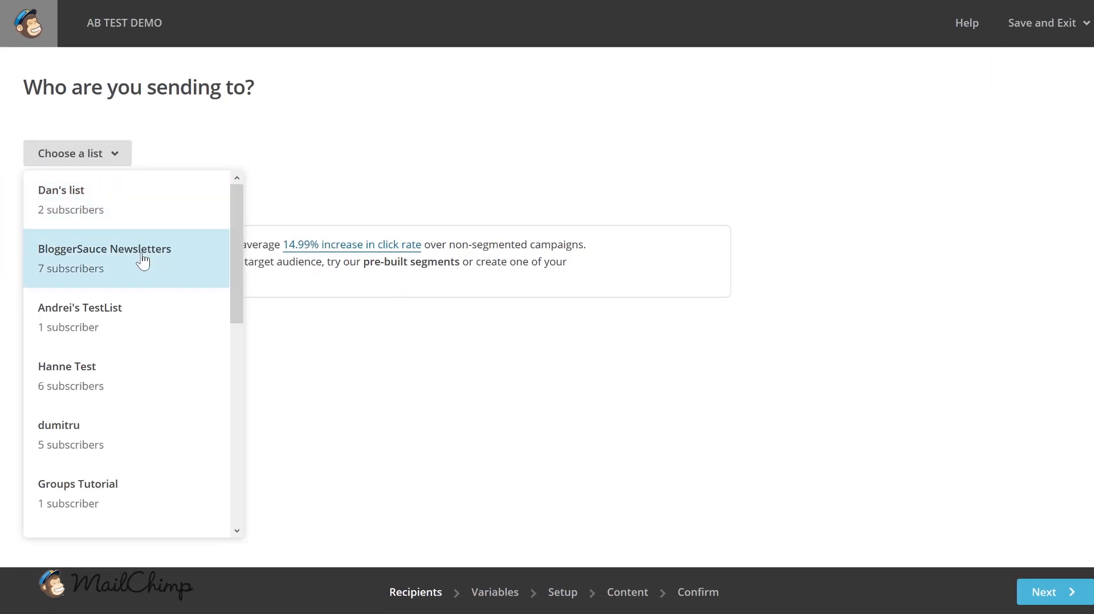
scroll(142, 261, down, 6)
click(113, 299)
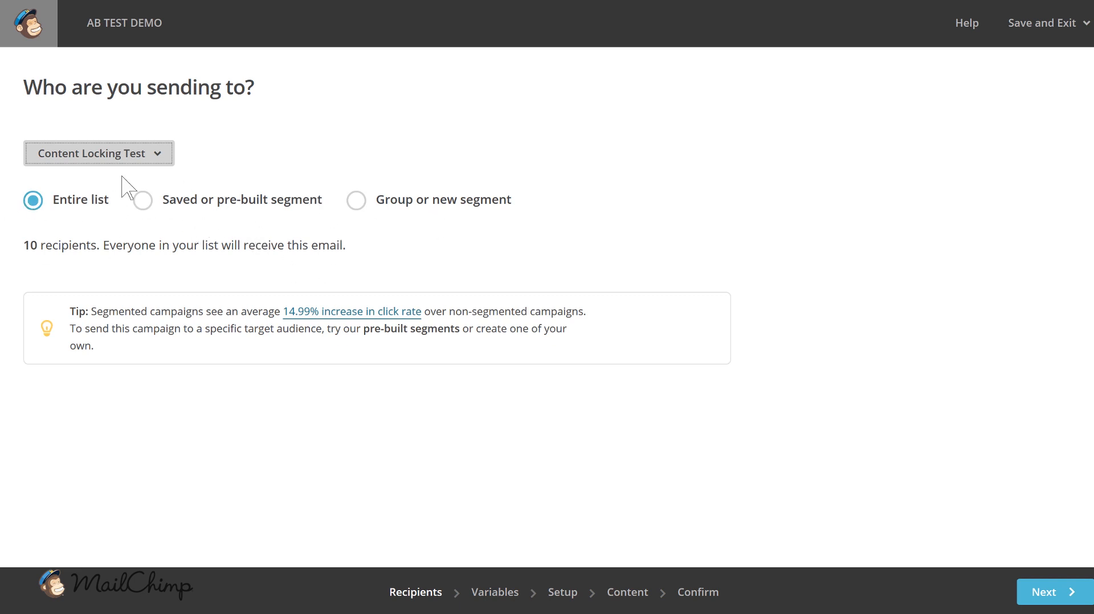
click(1067, 593)
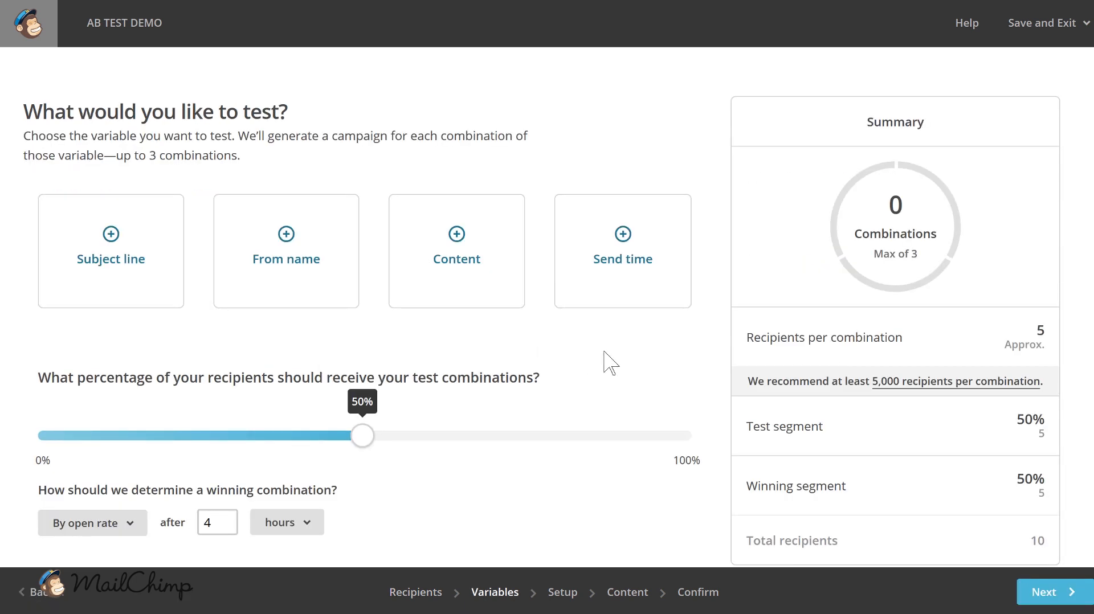
scroll(691, 254, down, 3)
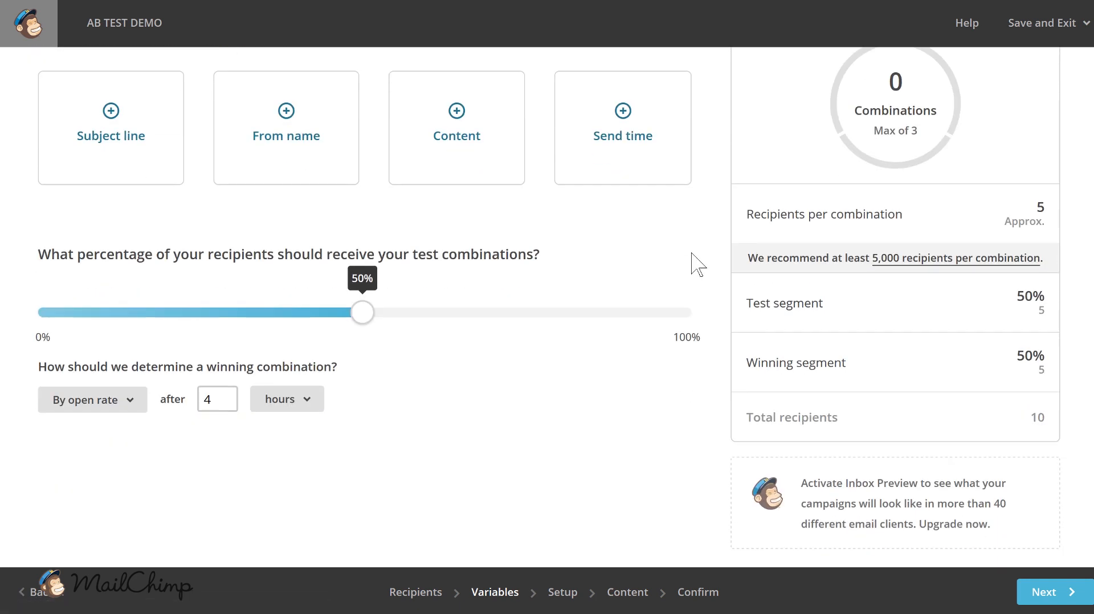
scroll(691, 254, up, 3)
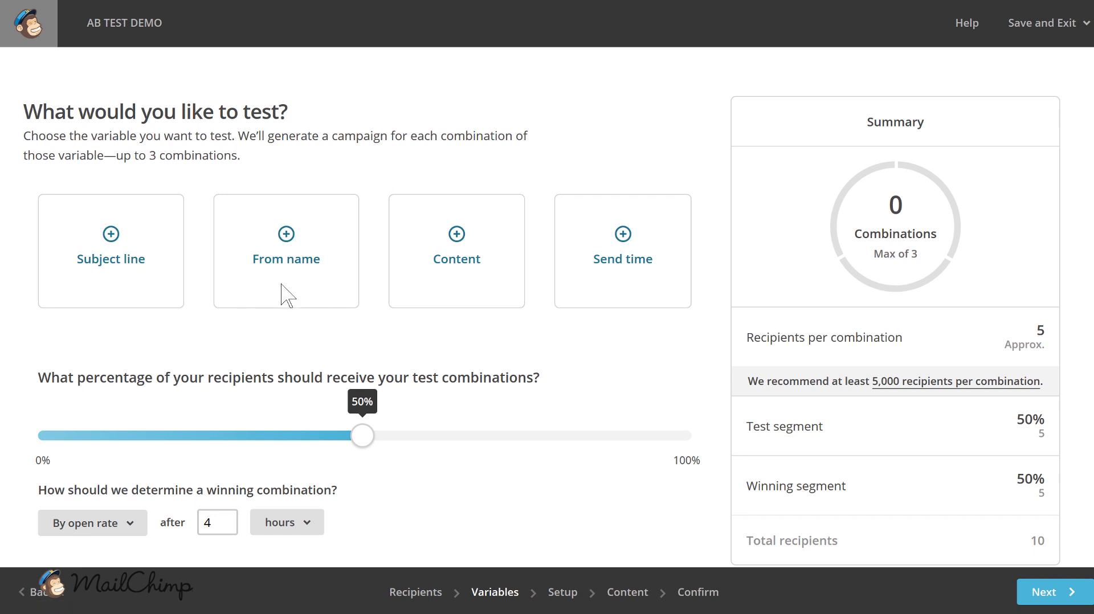
- Try the subject line variable with three subject lines, and remove it from the test again
scroll(213, 339, down, 2)
click(140, 165)
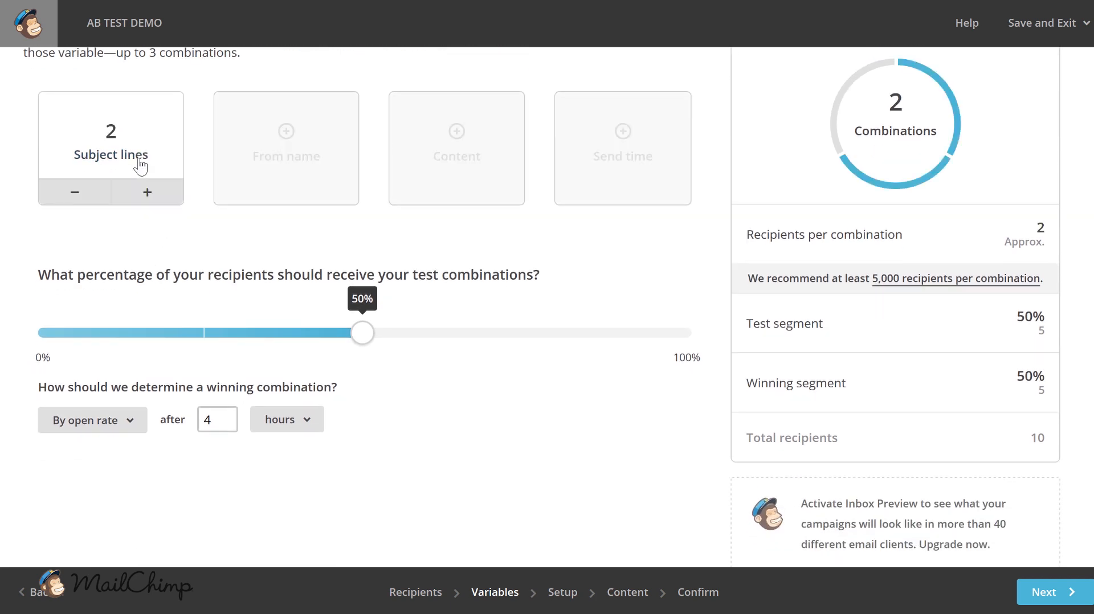
click(147, 193)
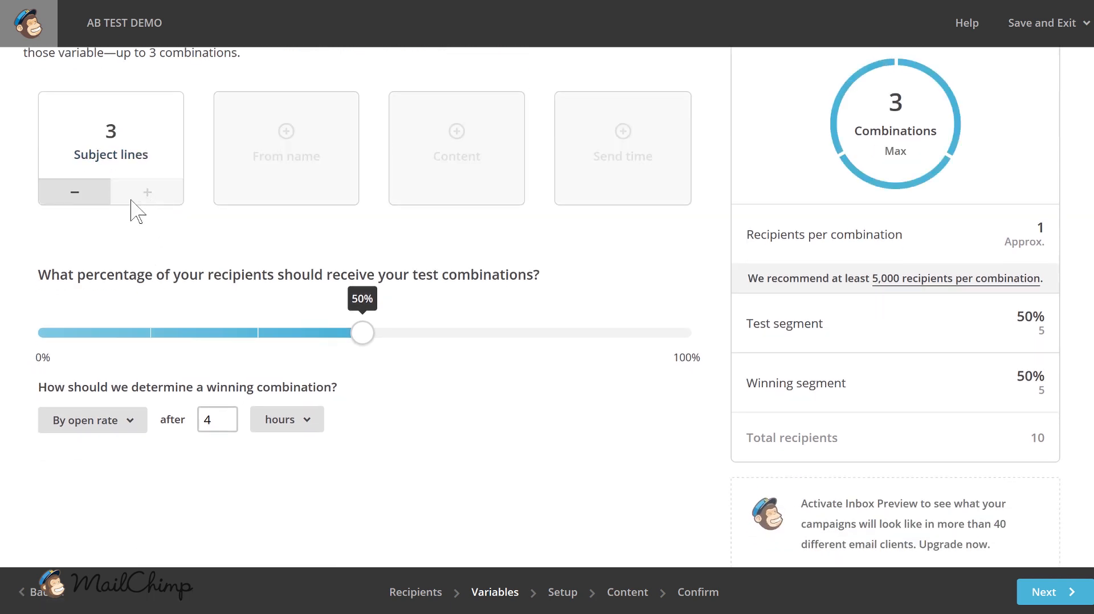
scroll(208, 281, up, 2)
double_click(85, 296)
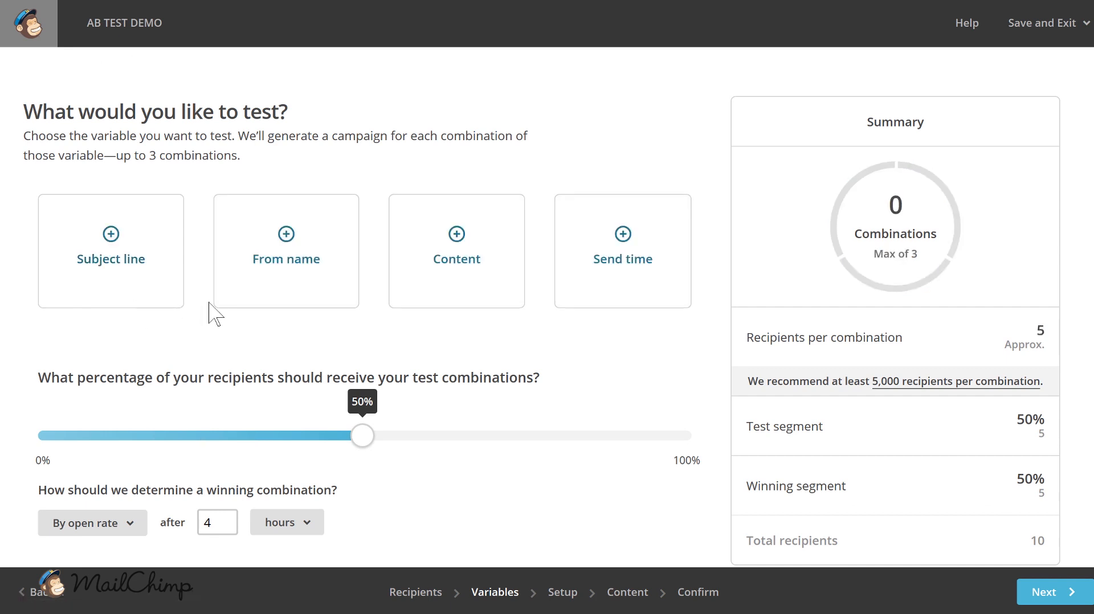
- Try the From name and Content variables one at a time, removing each from the test again
click(317, 259)
click(254, 300)
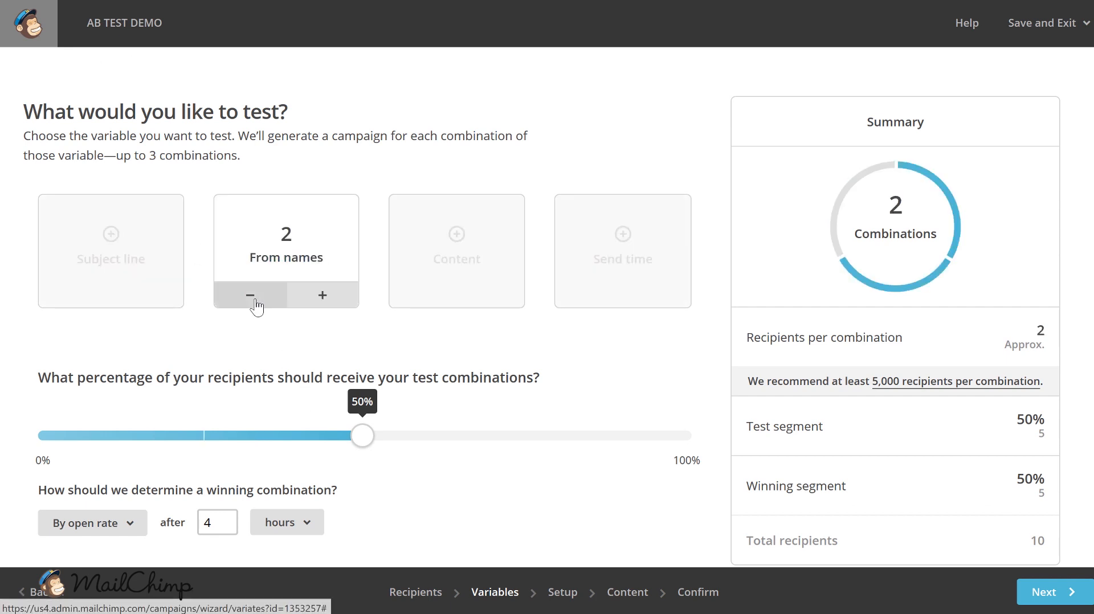
click(433, 273)
click(450, 302)
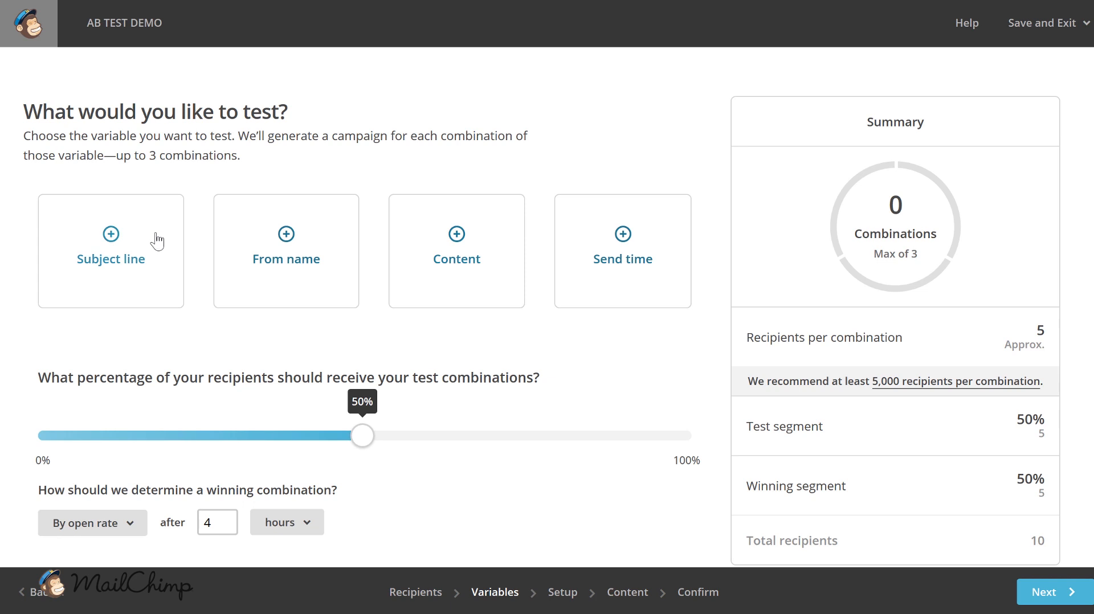
- Test two subject lines and set the share of recipients receiving the test combinations to 40%
click(129, 251)
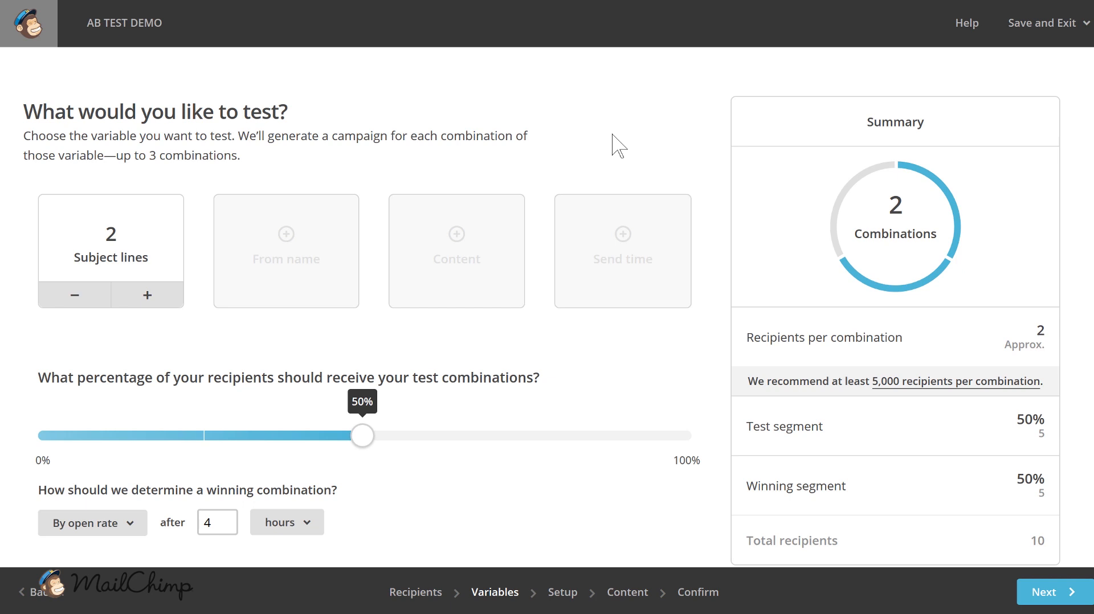
scroll(506, 168, down, 3)
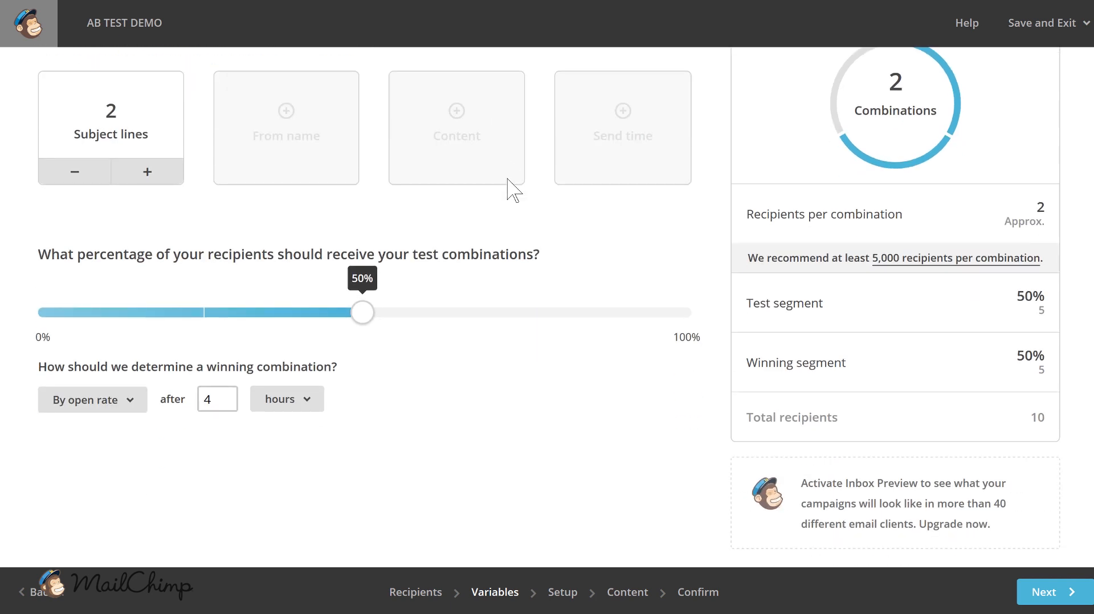
mouse_move(356, 322)
mouse_down()
mouse_move(185, 333)
mouse_move(370, 316)
mouse_up()
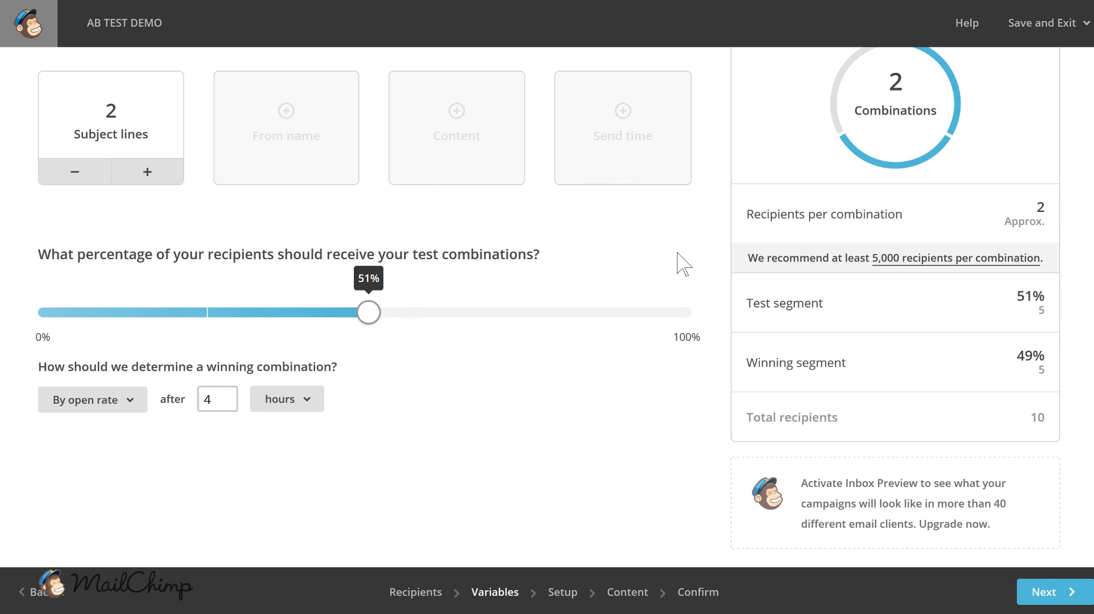
drag(366, 319, 301, 322)
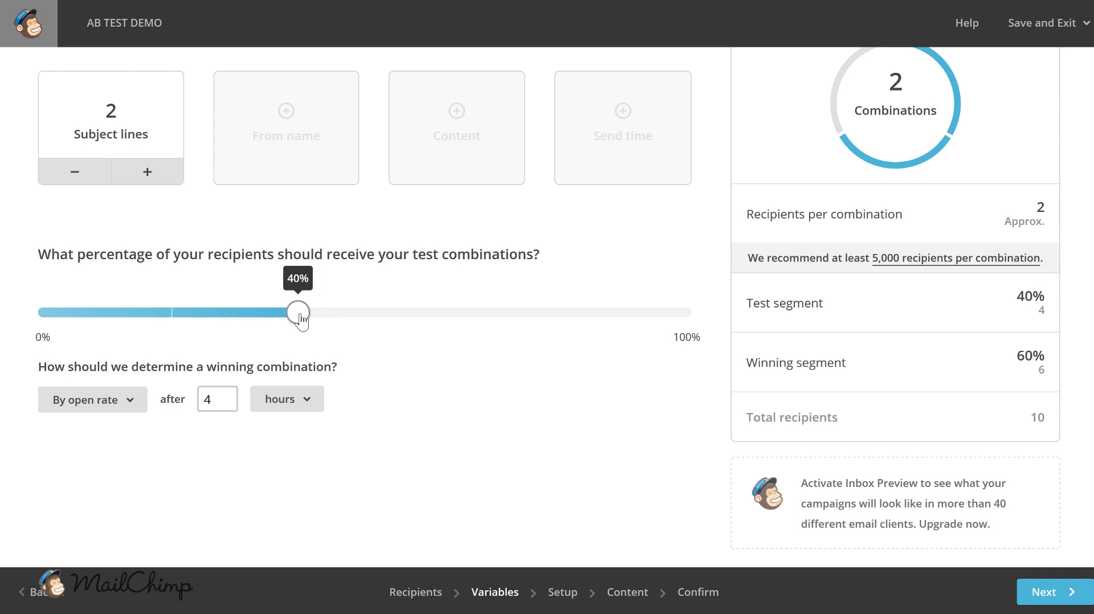
- Try total revenue as the winning criterion, and return to choosing the winner by open rate
click(93, 404)
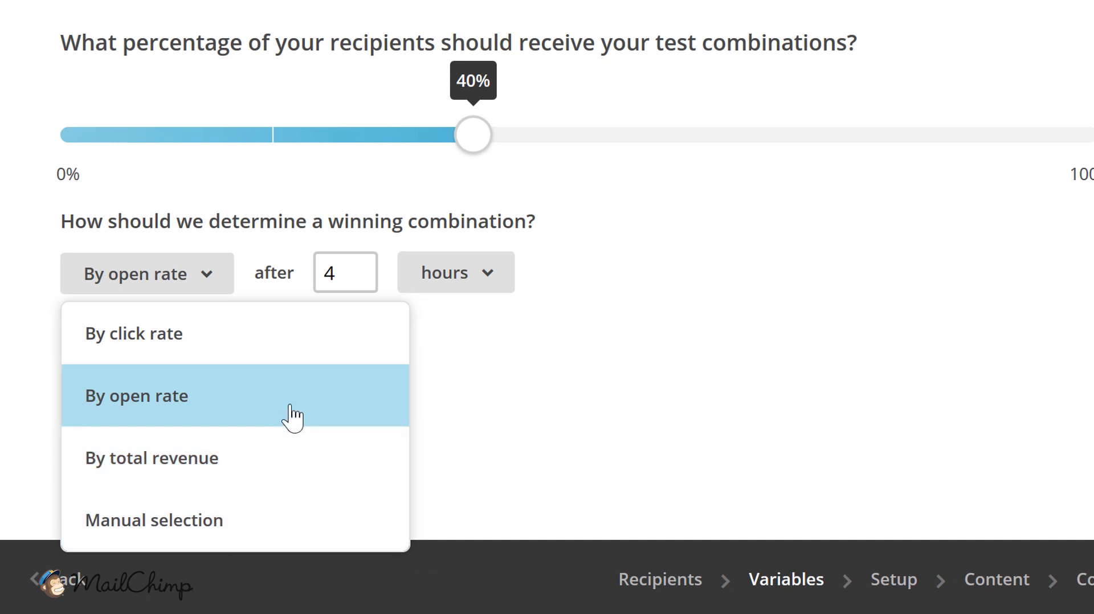
click(254, 488)
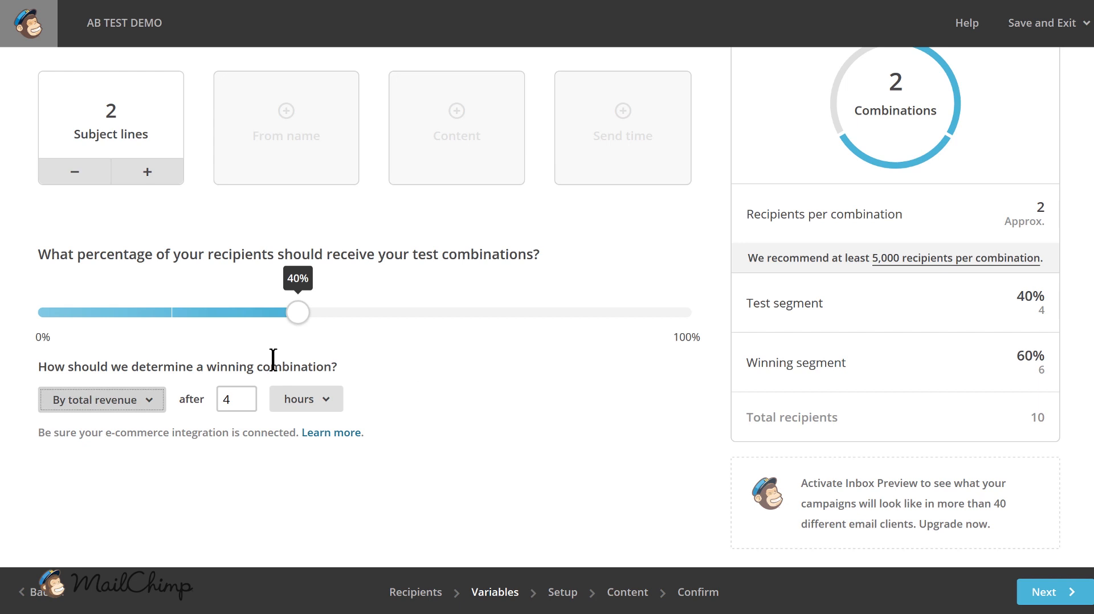
click(152, 405)
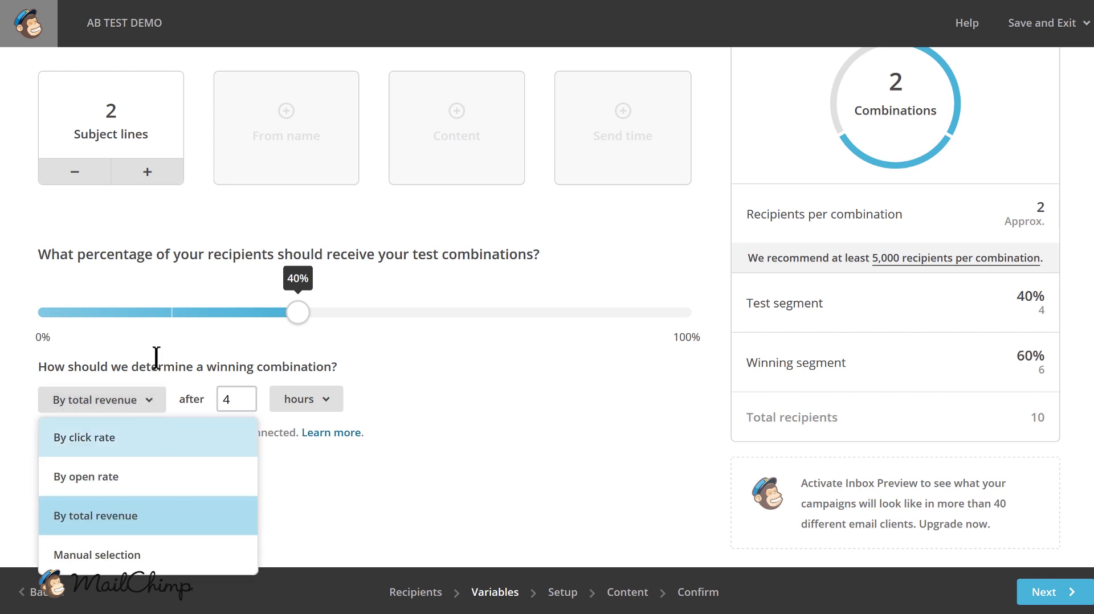
click(84, 493)
click(124, 408)
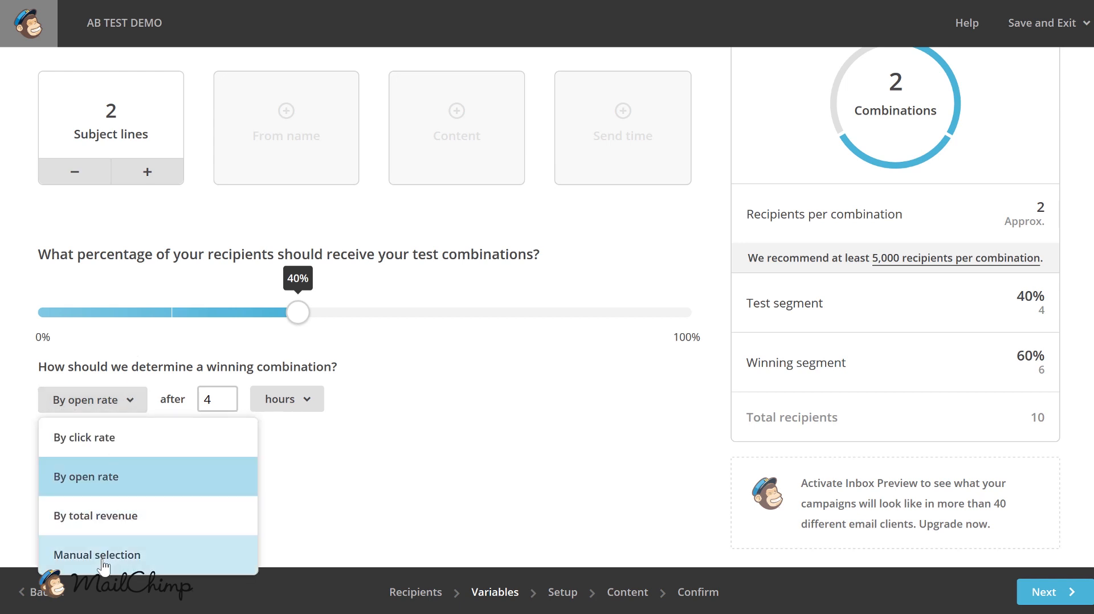
click(130, 483)
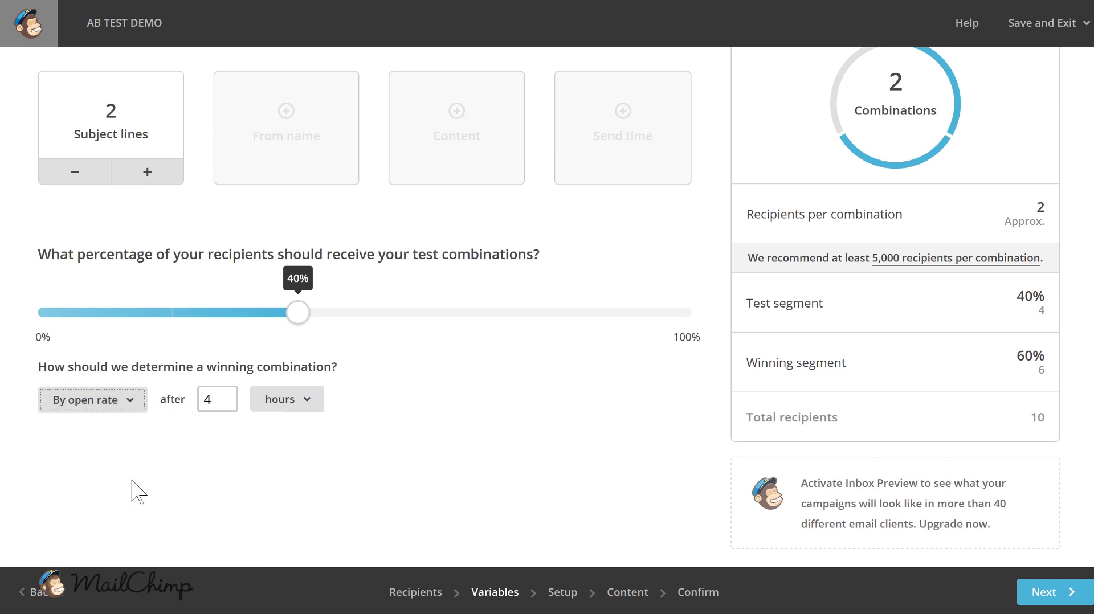
click(222, 397)
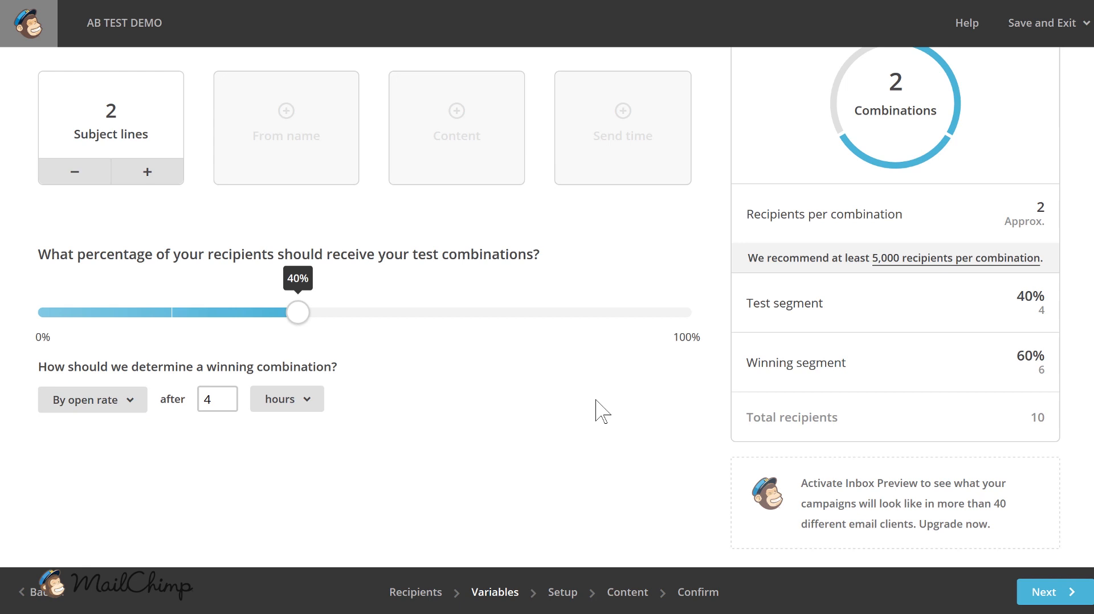
- Review the test variables and the combination summary, and continue to the campaign setup stage
scroll(849, 263, up, 3)
scroll(886, 71, down, 3)
scroll(875, 215, up, 3)
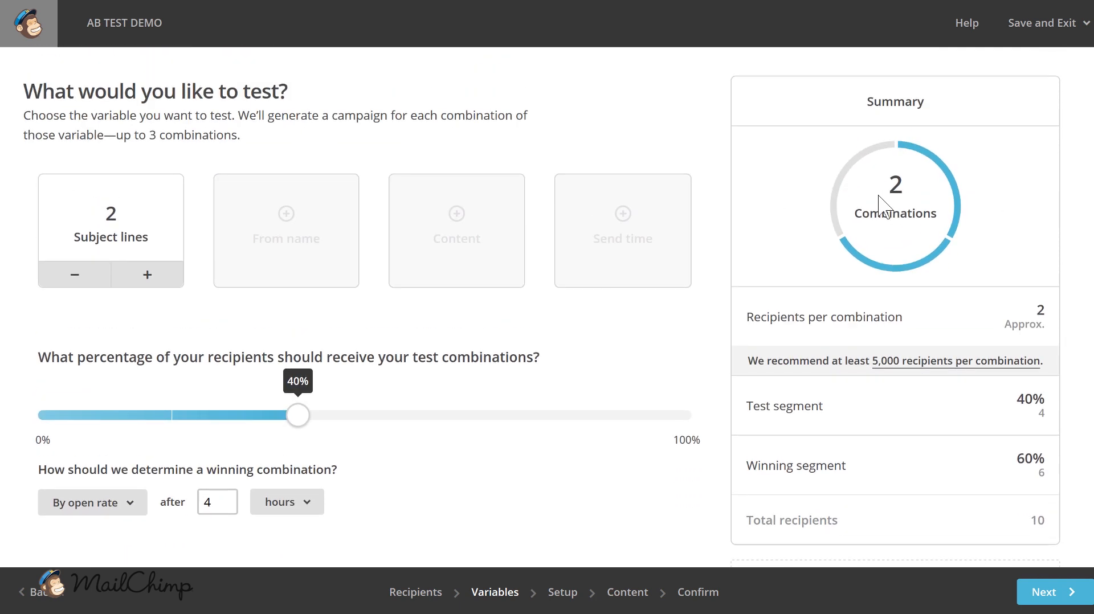
scroll(801, 383, down, 3)
click(1048, 595)
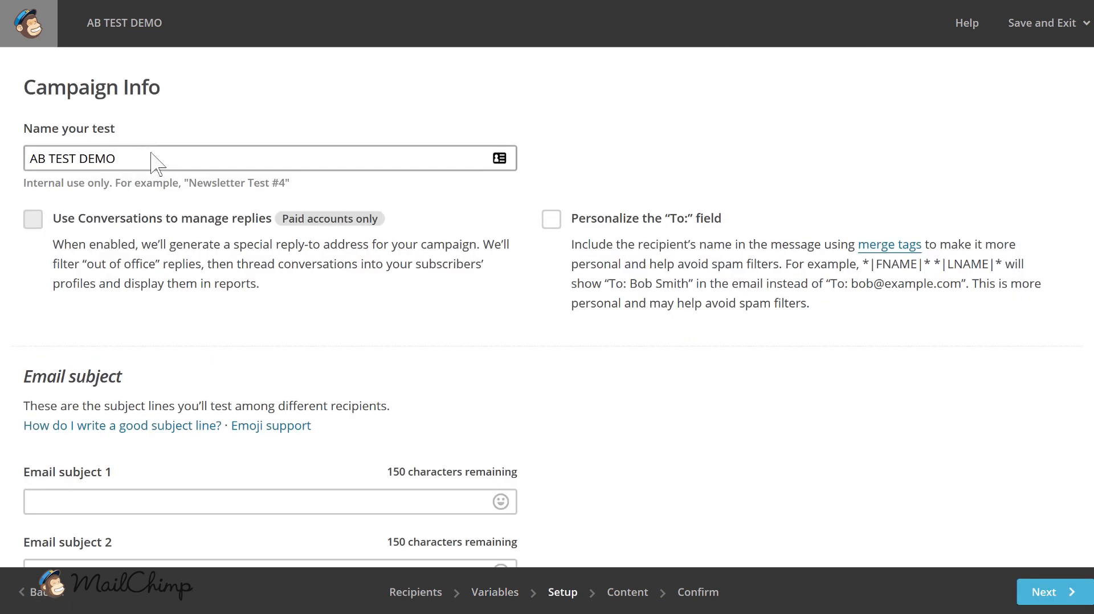
- Enter Test 1 and Test 2 as the two email subjects and Email preview as the preview text
scroll(327, 165, down, 5)
click(143, 194)
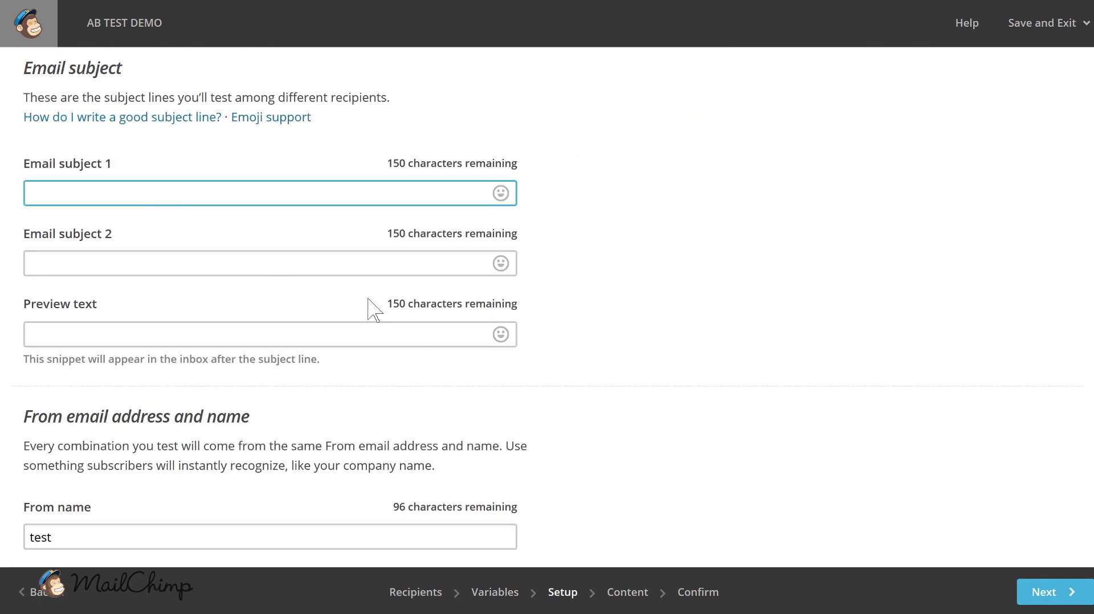
text(Test 1)
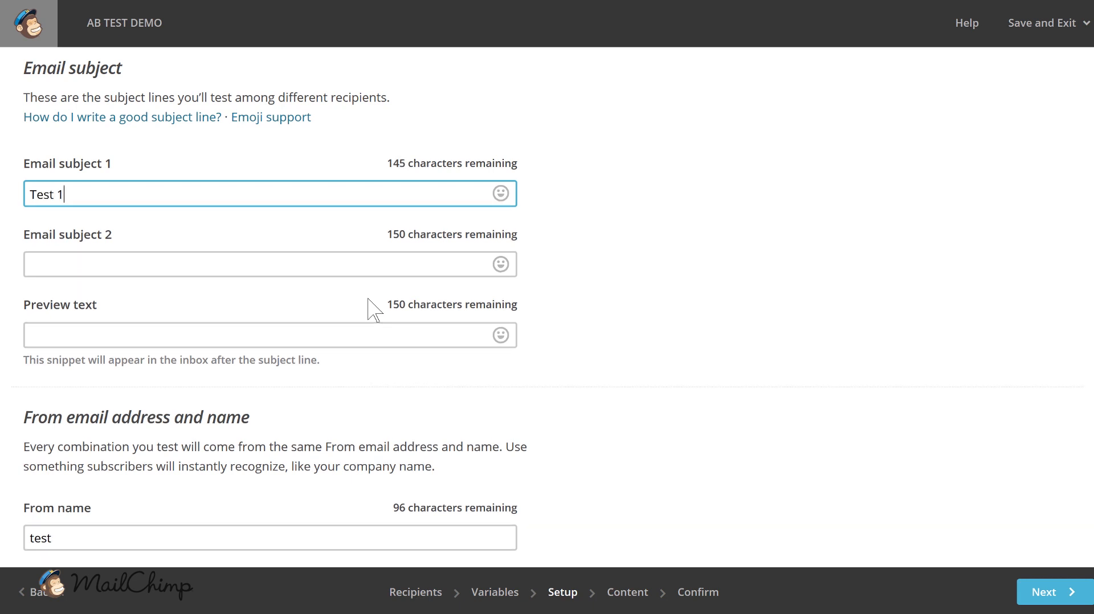
key(Tab)
key(Tab)
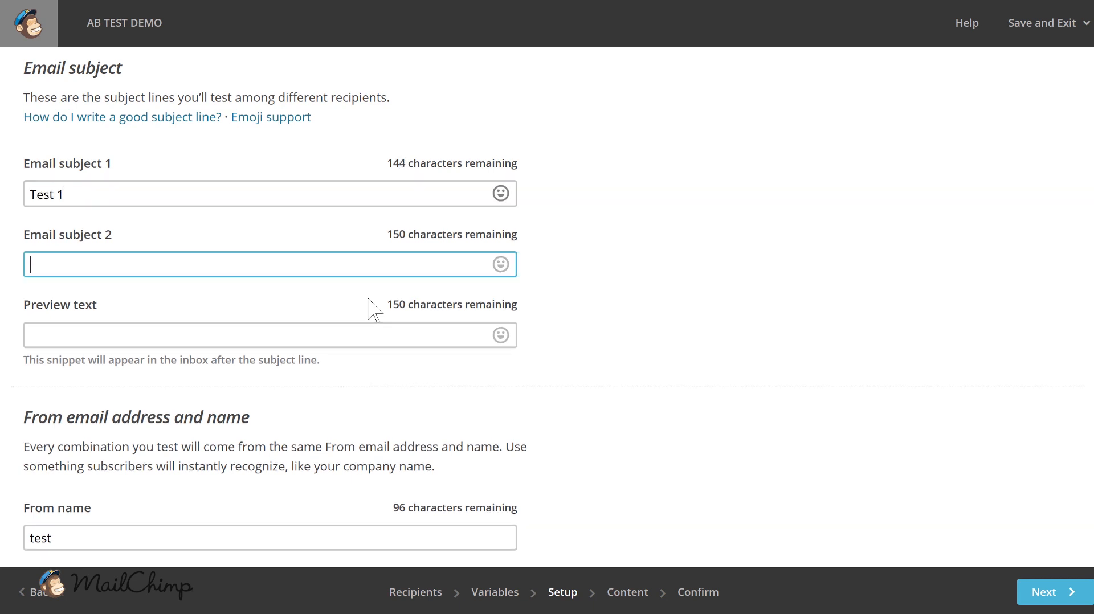
text(Test)
key(Tab)
key(Tab)
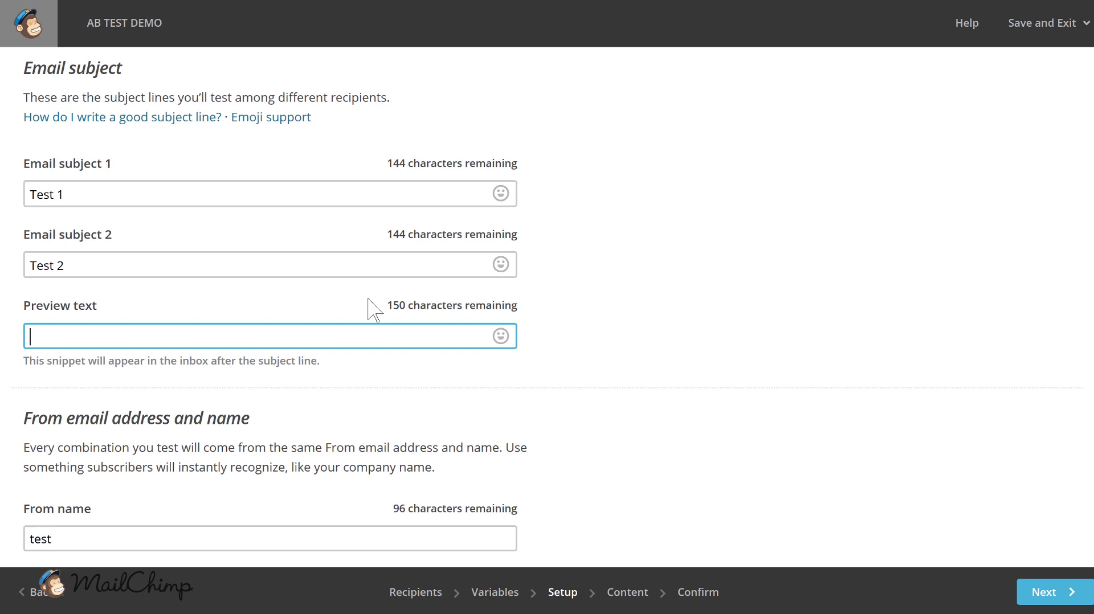
text(Email preview)
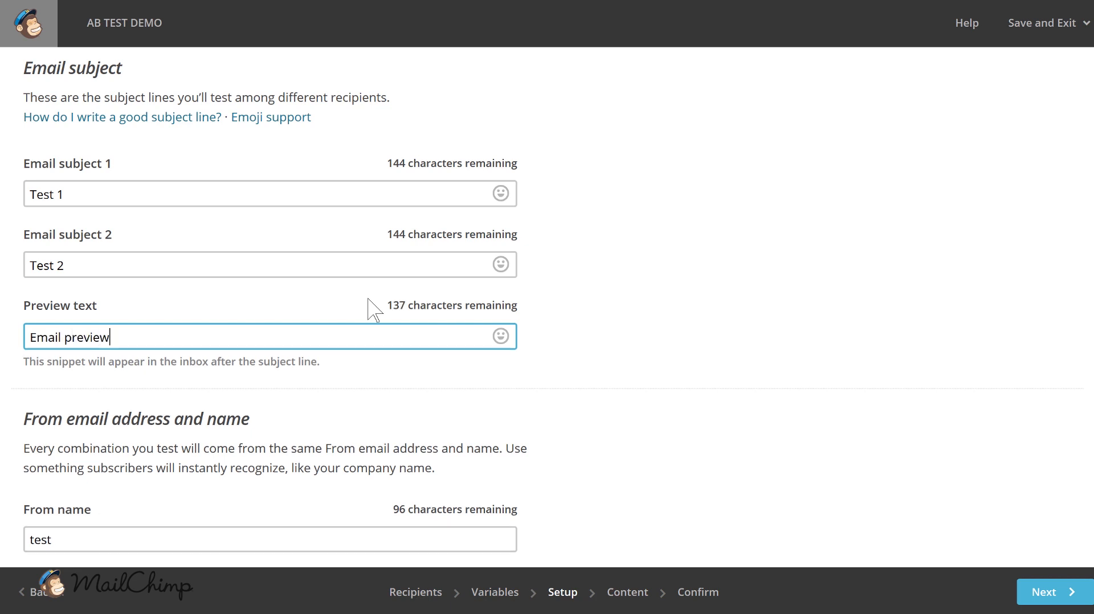
- Look over the sender details, tracking and video conversion options, and continue to the content stage
scroll(360, 294, down, 2)
click(142, 280)
scroll(255, 280, up, 1)
scroll(171, 228, down, 3)
scroll(147, 221, down, 6)
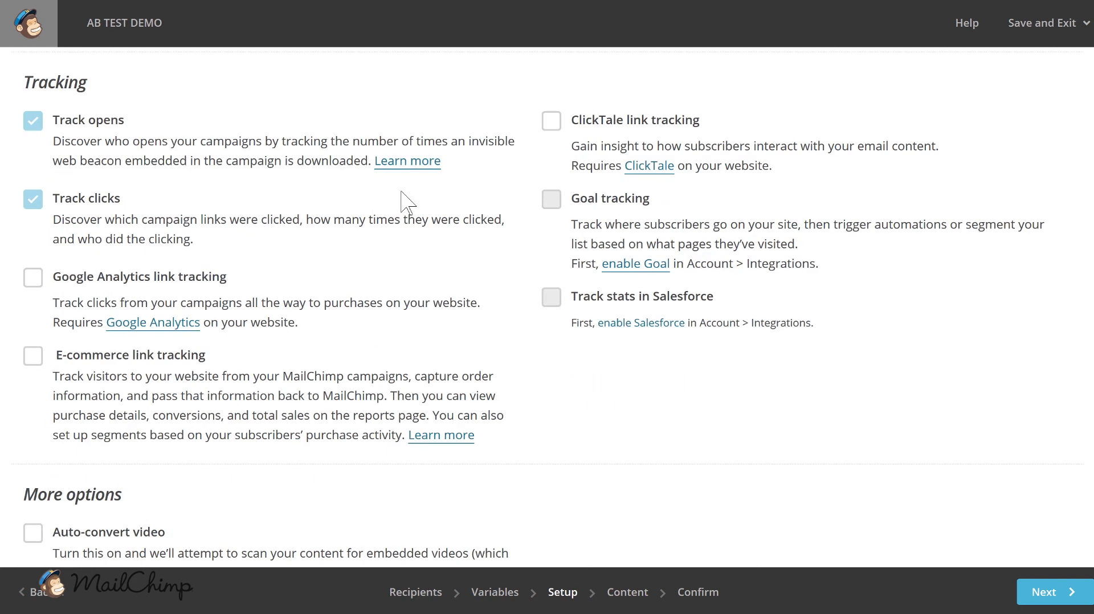
scroll(249, 299, down, 2)
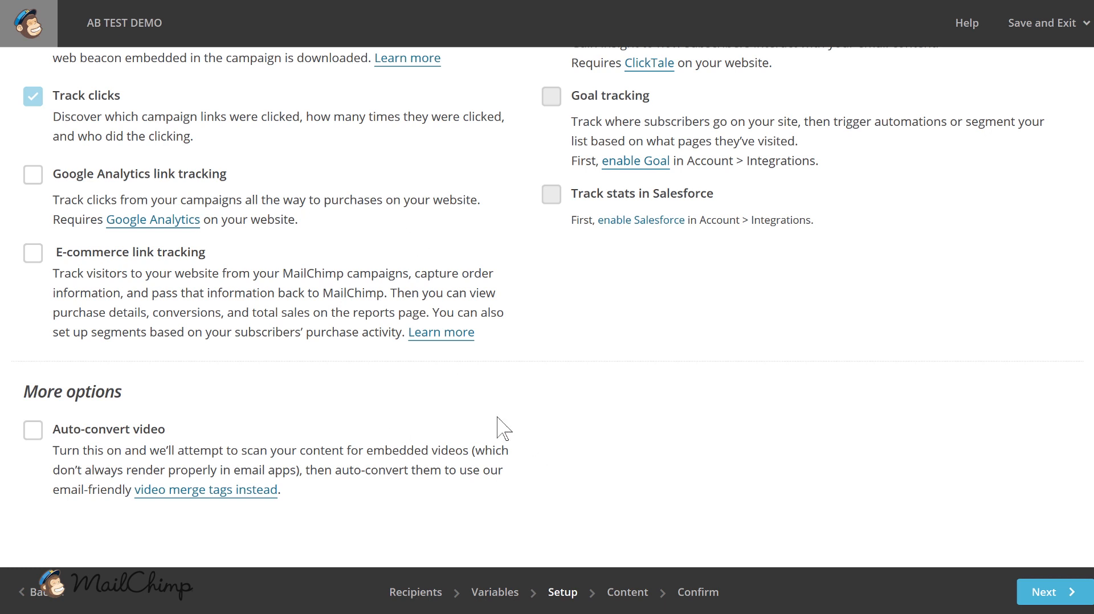
click(1033, 603)
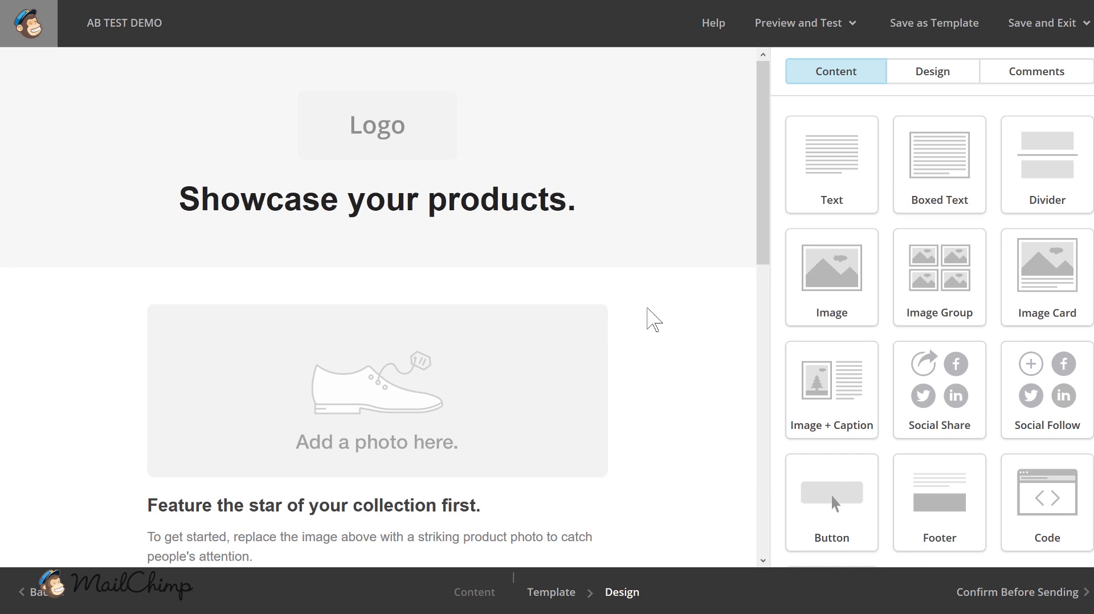
- Look over the product showcase email design and proceed to the confirmation stage before sending
scroll(446, 415, down, 5)
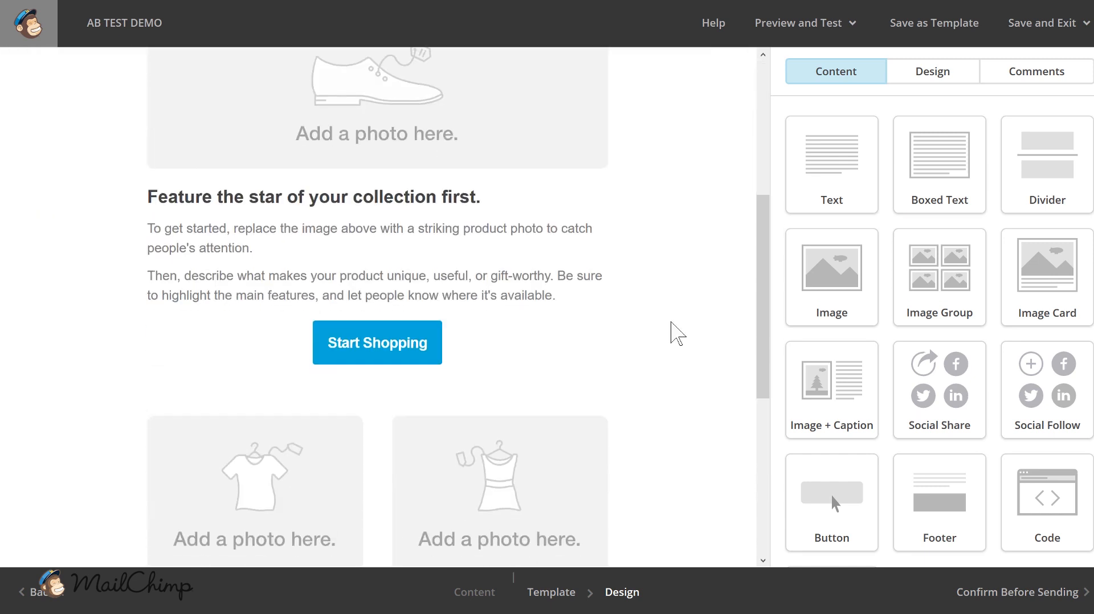
scroll(677, 347, up, 5)
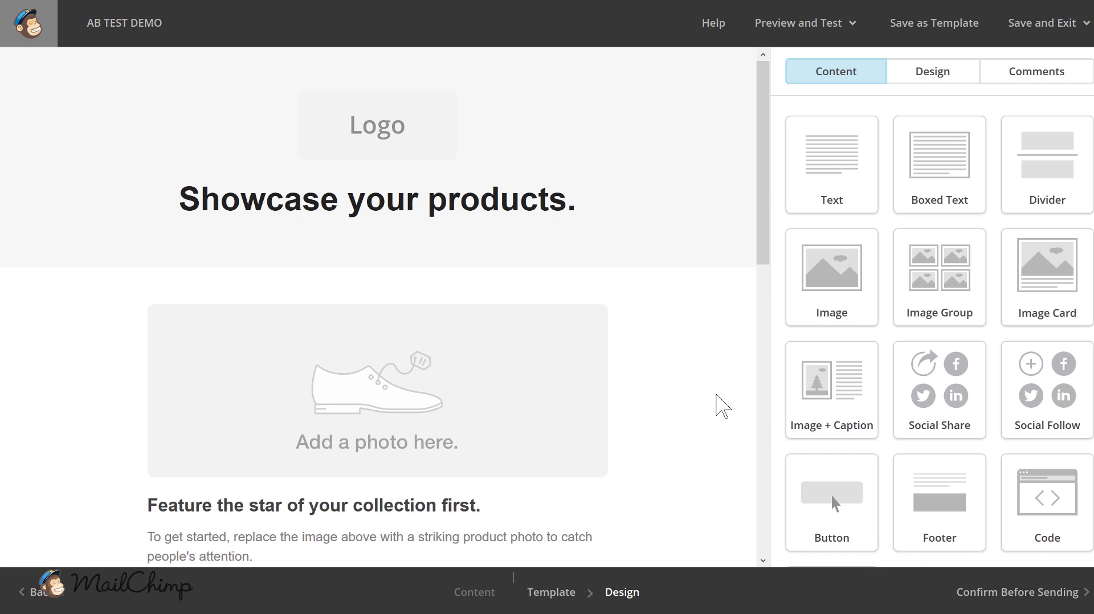
click(1005, 596)
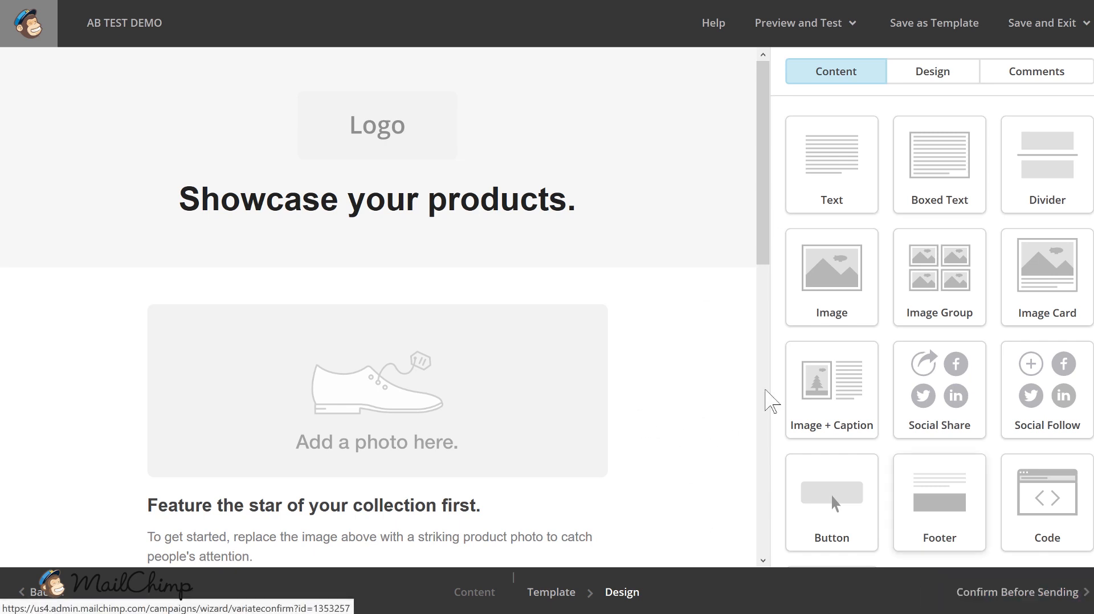
scroll(717, 317, down, 8)
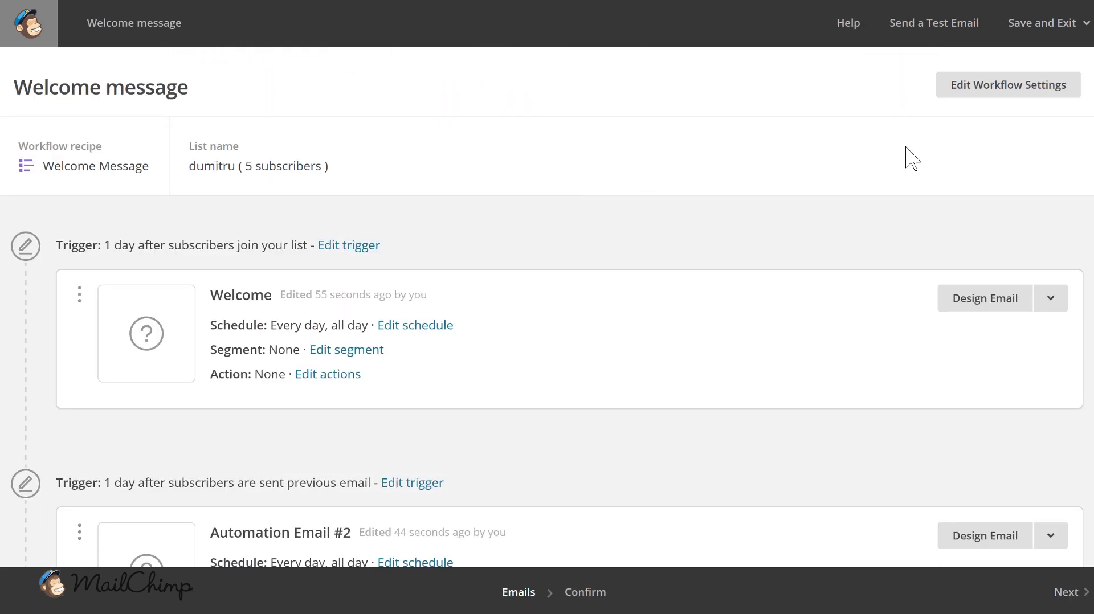
- Examine the Welcome message automation workflow, including each email's trigger, schedule, segment and action settings
scroll(547, 316, down, 1)
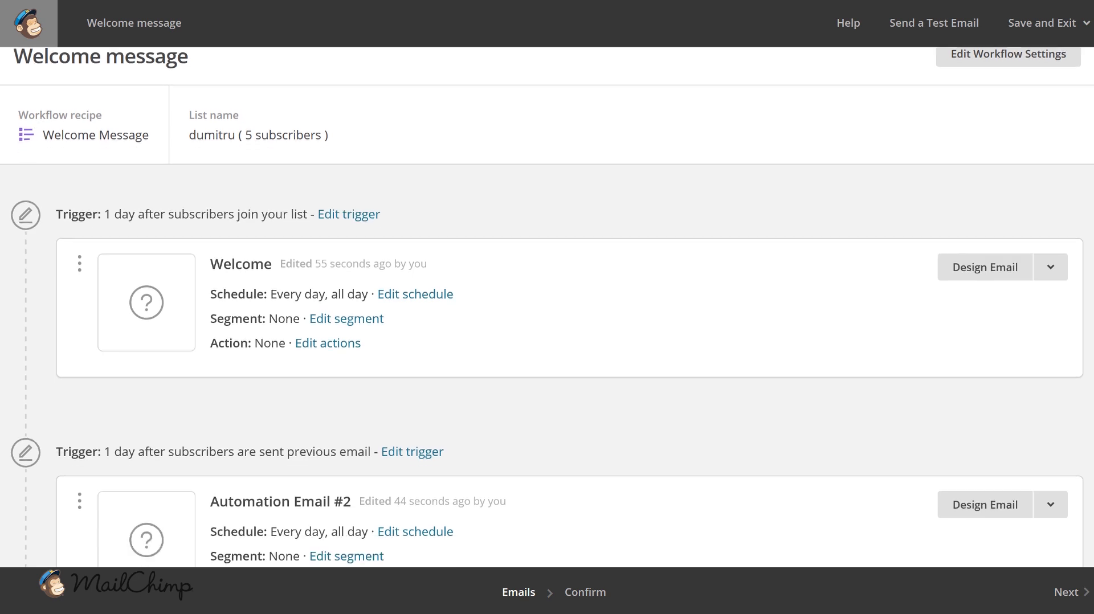
scroll(391, 151, down, 2)
scroll(237, 117, down, 5)
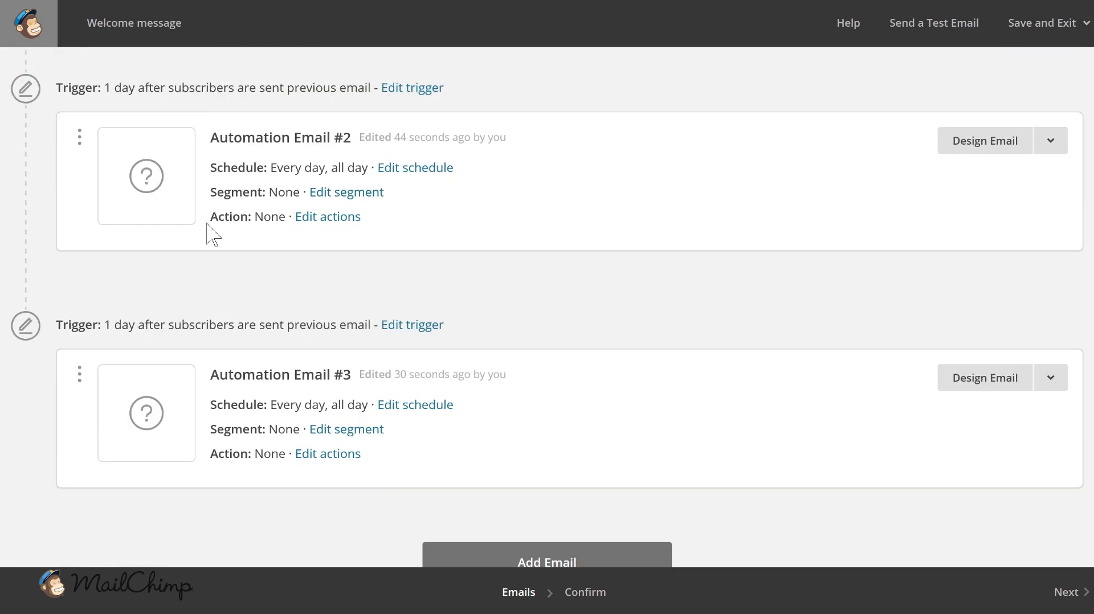
scroll(208, 418, down, 1)
scroll(227, 349, up, 5)
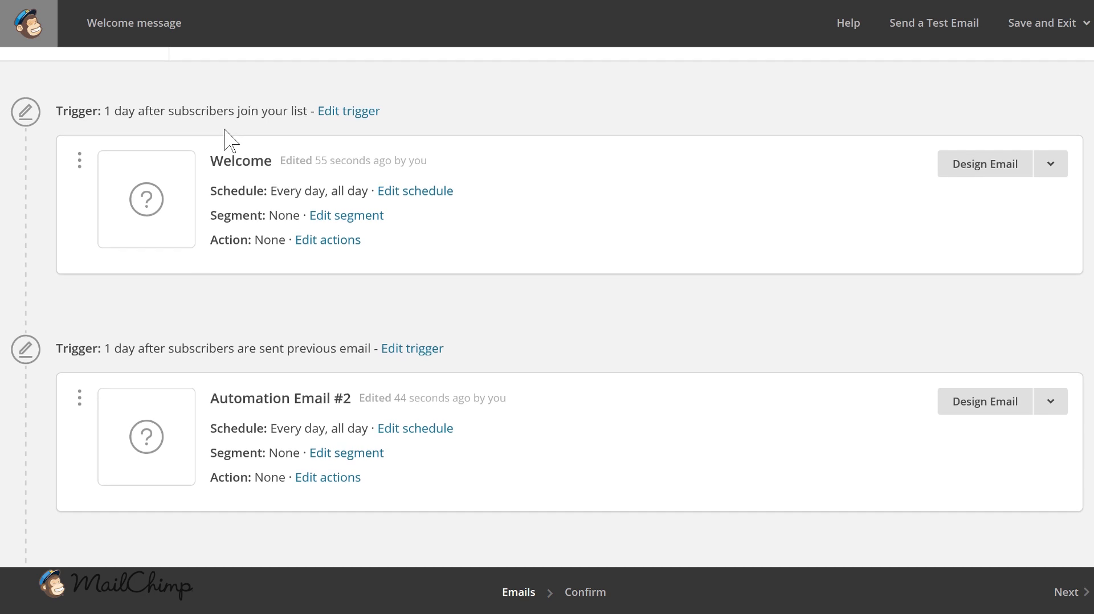
scroll(227, 138, down, 5)
scroll(233, 393, up, 2)
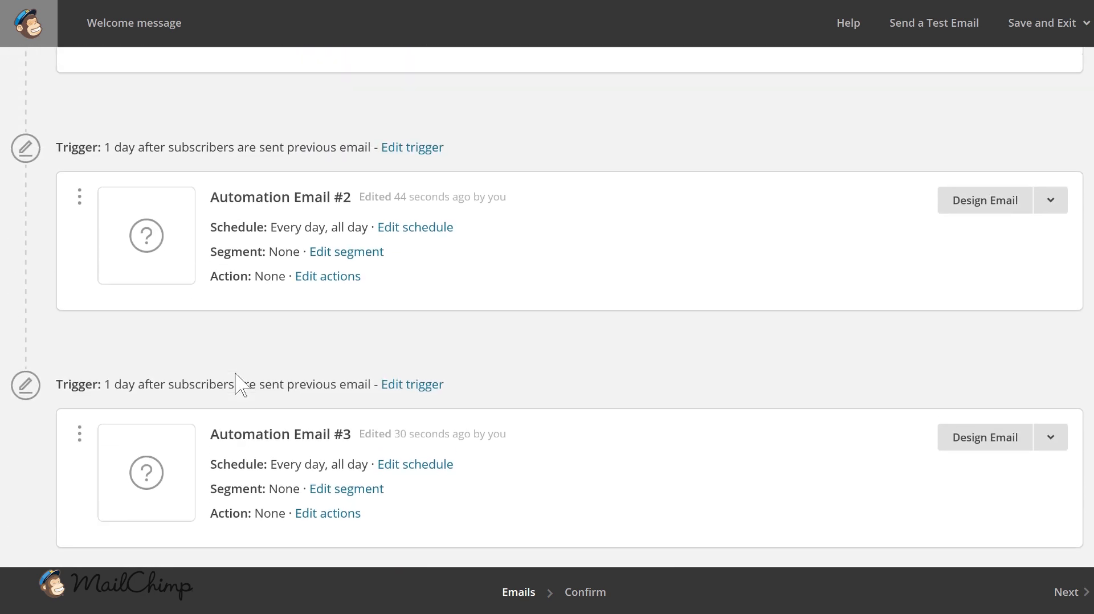
scroll(245, 376, up, 2)
scroll(273, 171, up, 1)
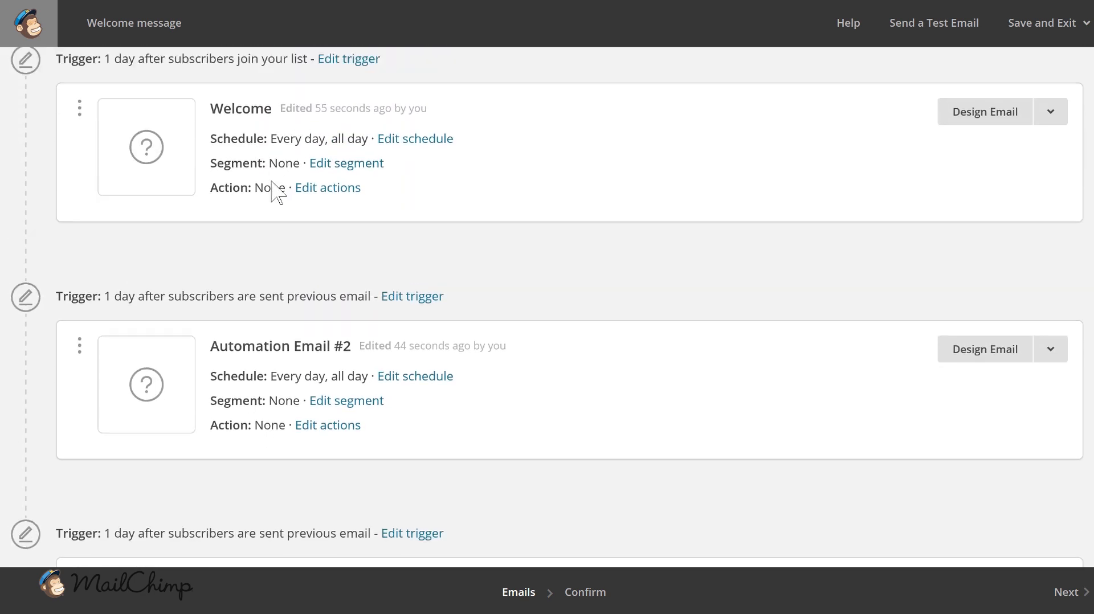
scroll(296, 228, up, 3)
scroll(282, 86, down, 5)
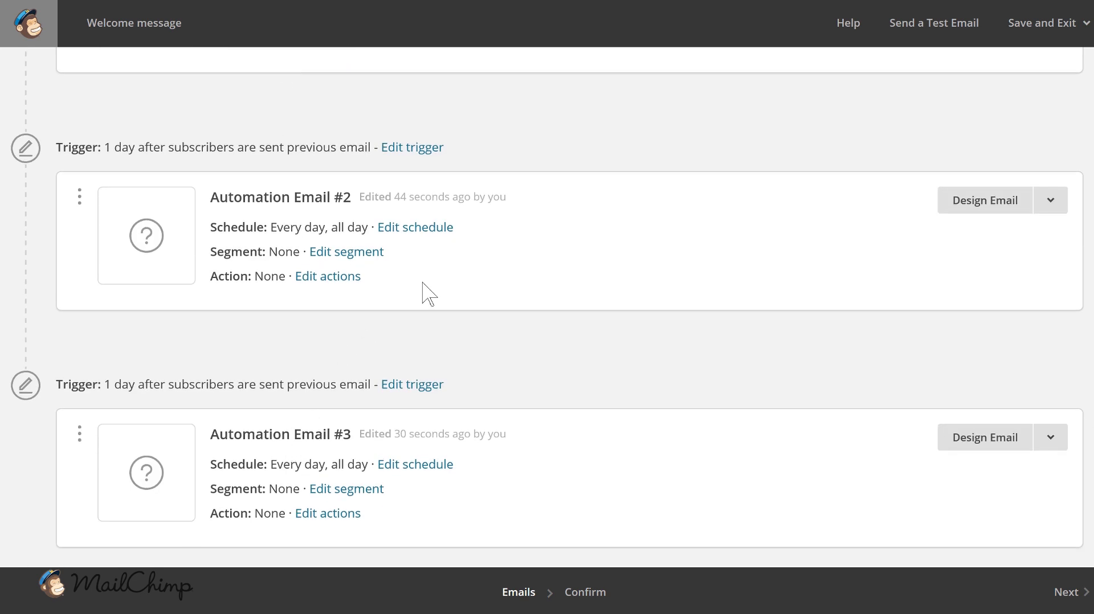
- Look through the triggers and settings of the Welcome email, Automation Email #2 and Automation Email #3 in the sequence
scroll(455, 394, down, 2)
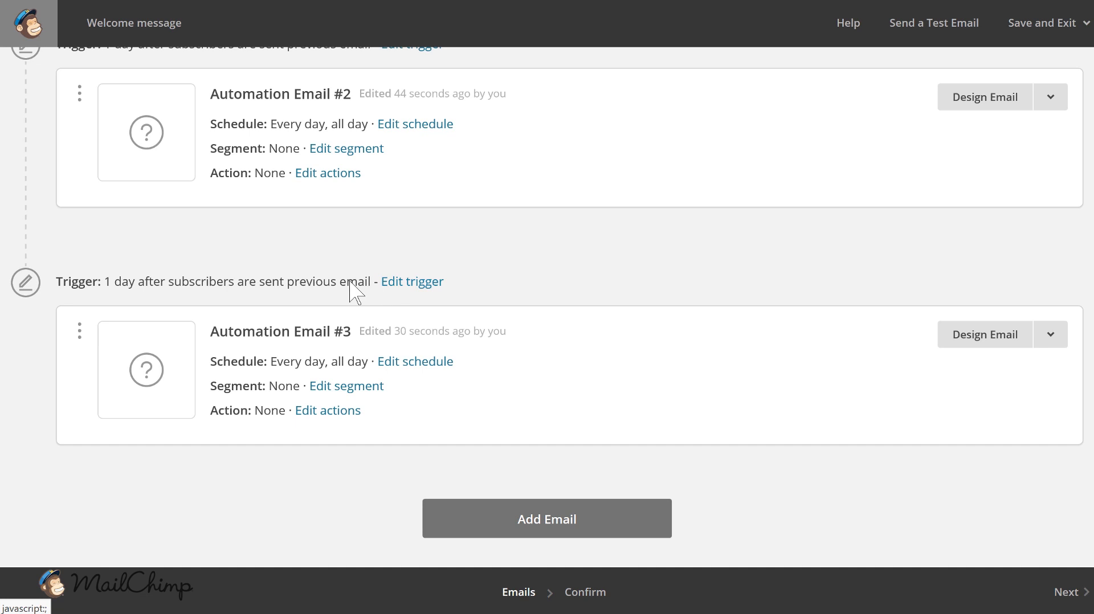
scroll(378, 276, up, 4)
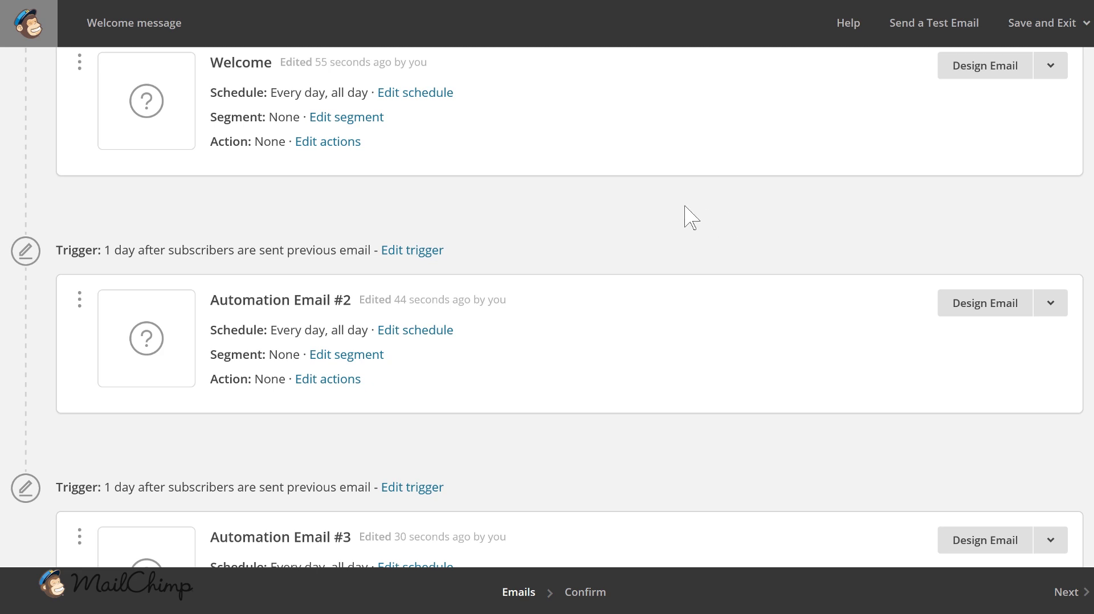
scroll(604, 224, up, 4)
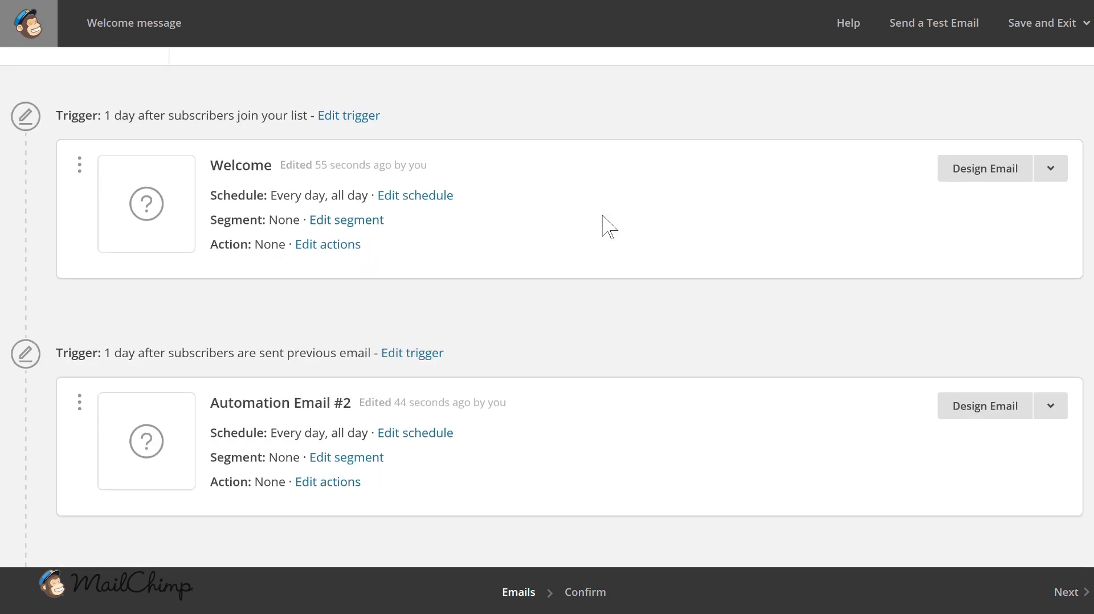
scroll(490, 245, down, 4)
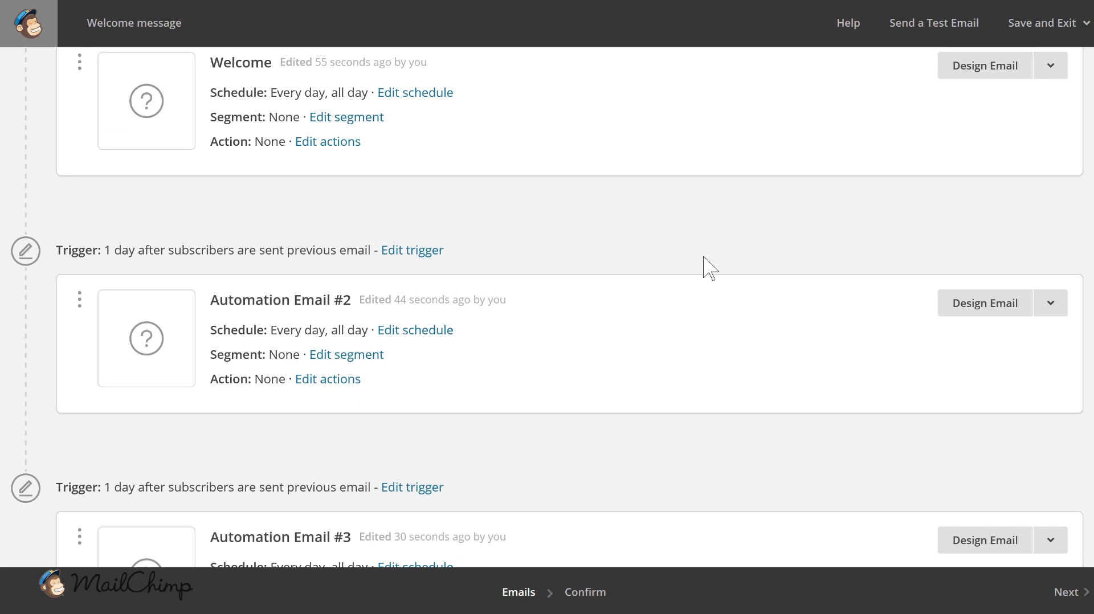
scroll(702, 223, up, 2)
scroll(706, 223, up, 3)
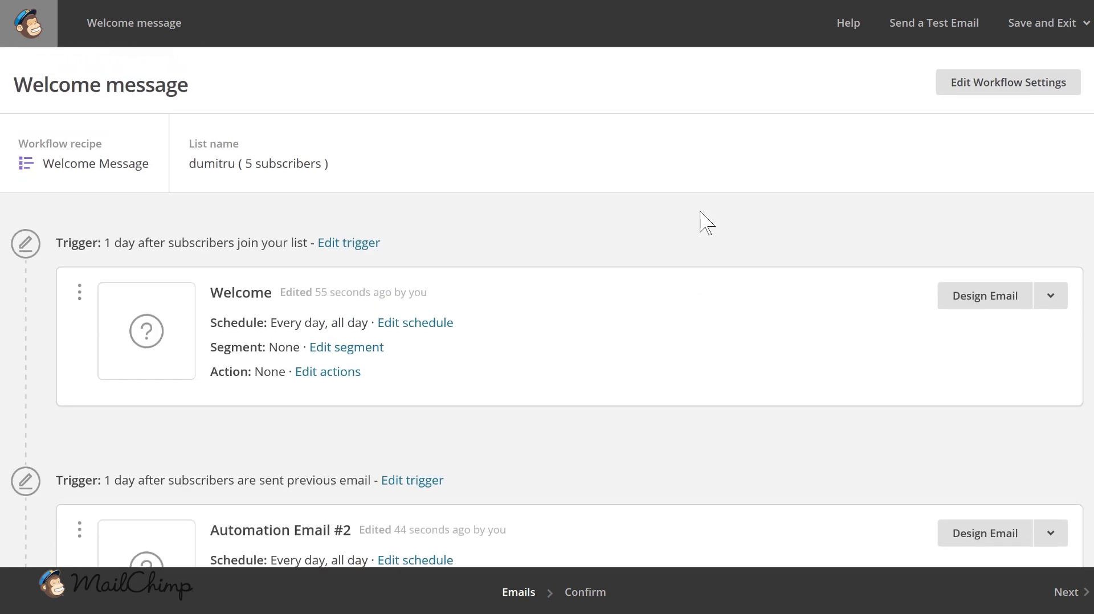
scroll(706, 224, down, 2)
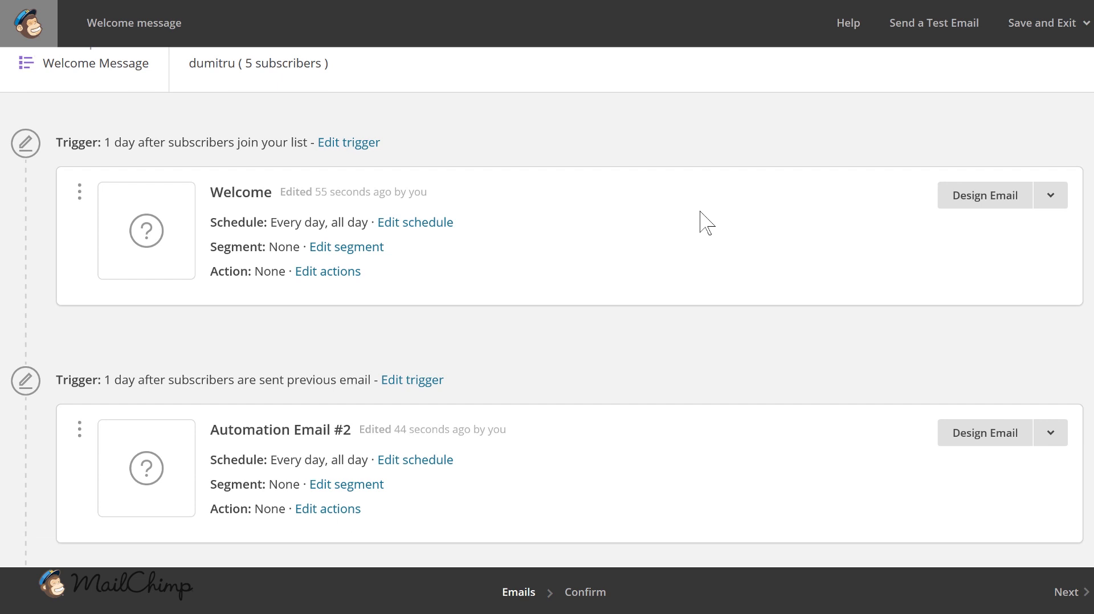
scroll(707, 223, down, 4)
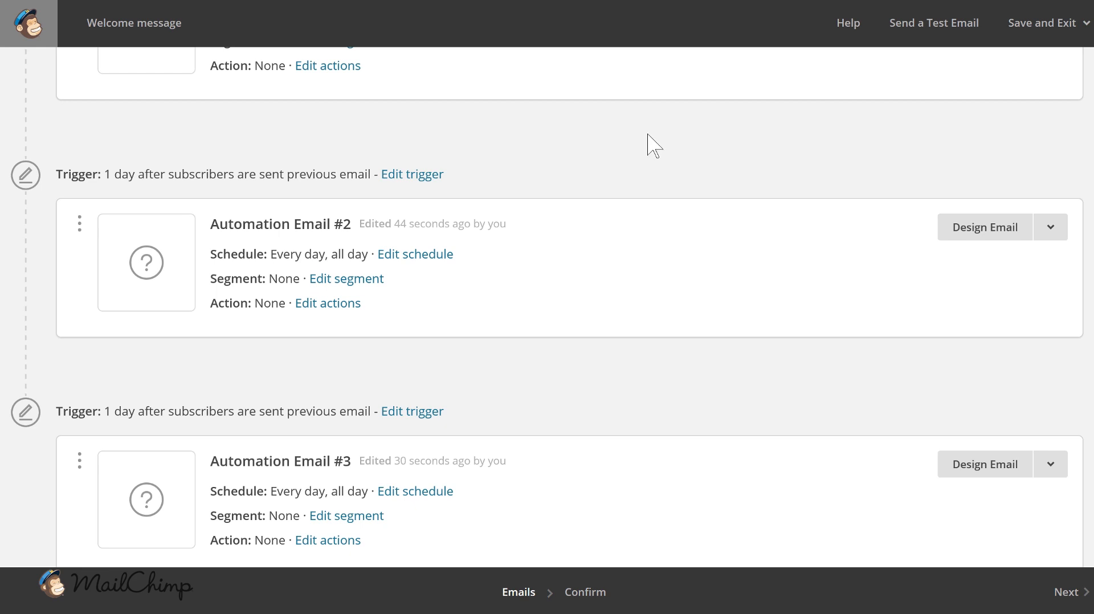
scroll(554, 305, up, 6)
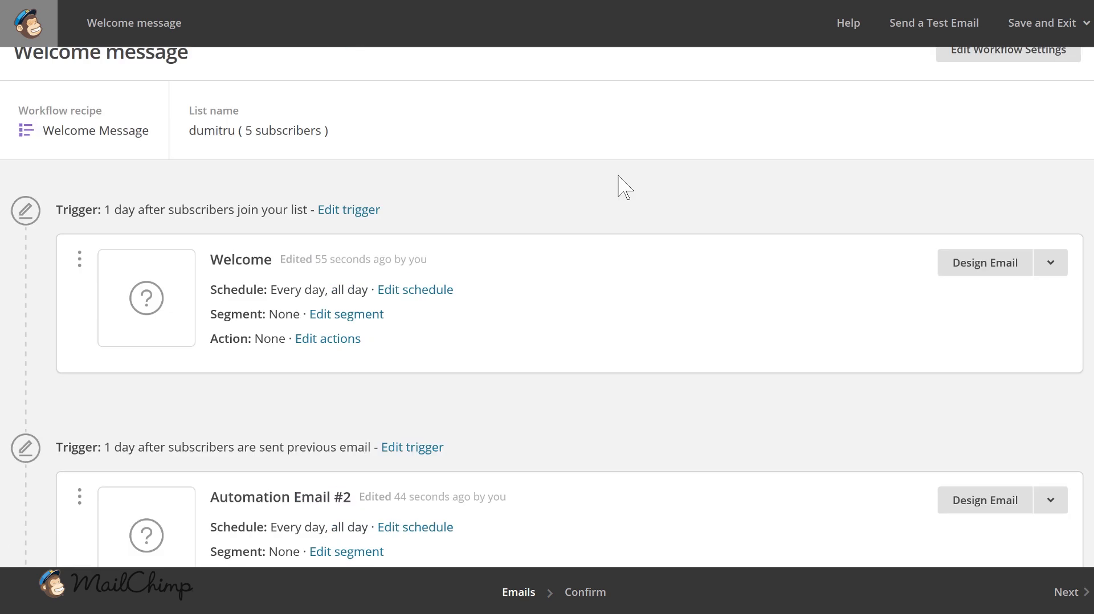
scroll(582, 342, down, 2)
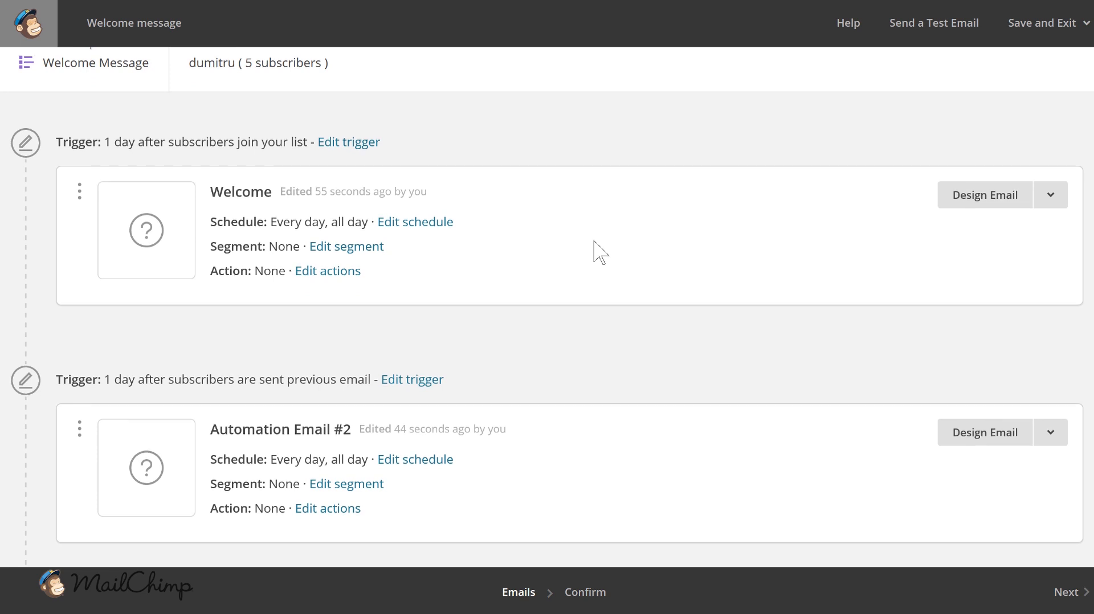
scroll(594, 245, down, 2)
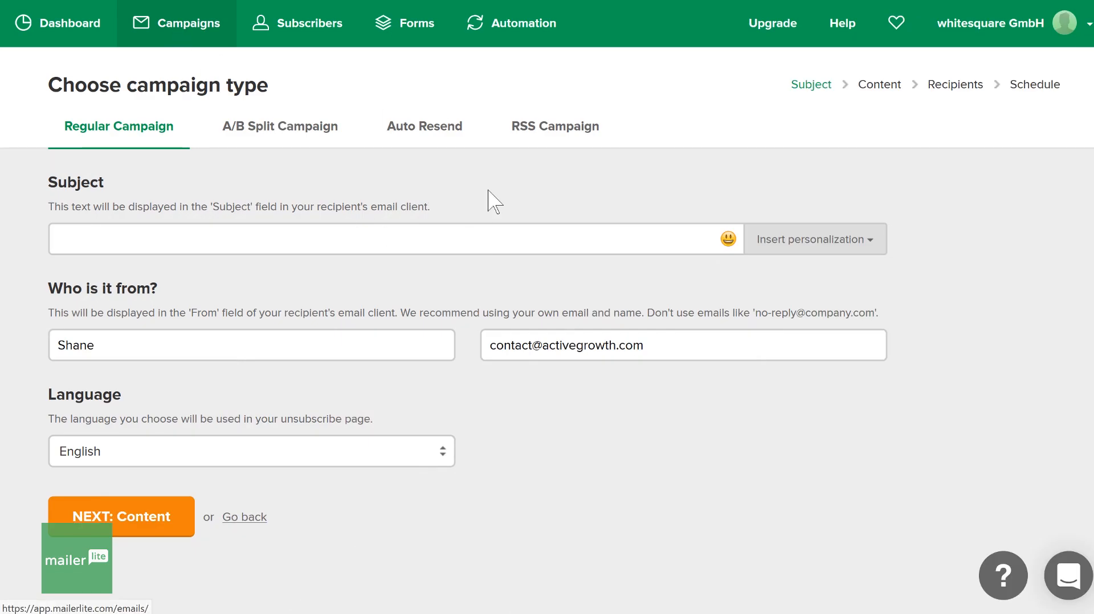
- In MailerLite, choose an A/B split campaign, look at the From name and Email content options, and select Email subject as the test variable
click(283, 139)
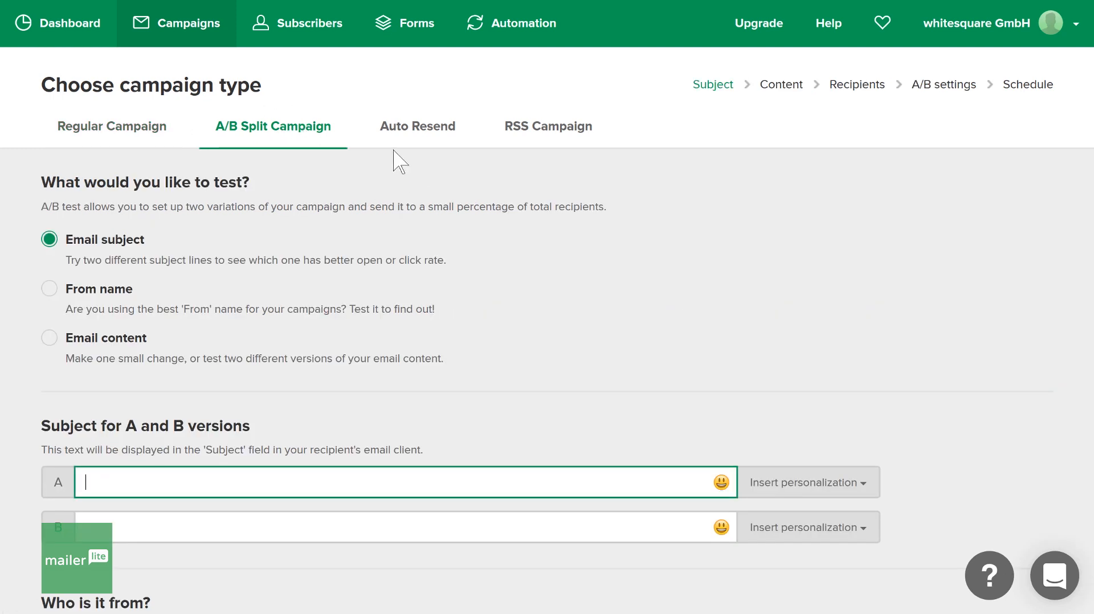
scroll(399, 182, down, 2)
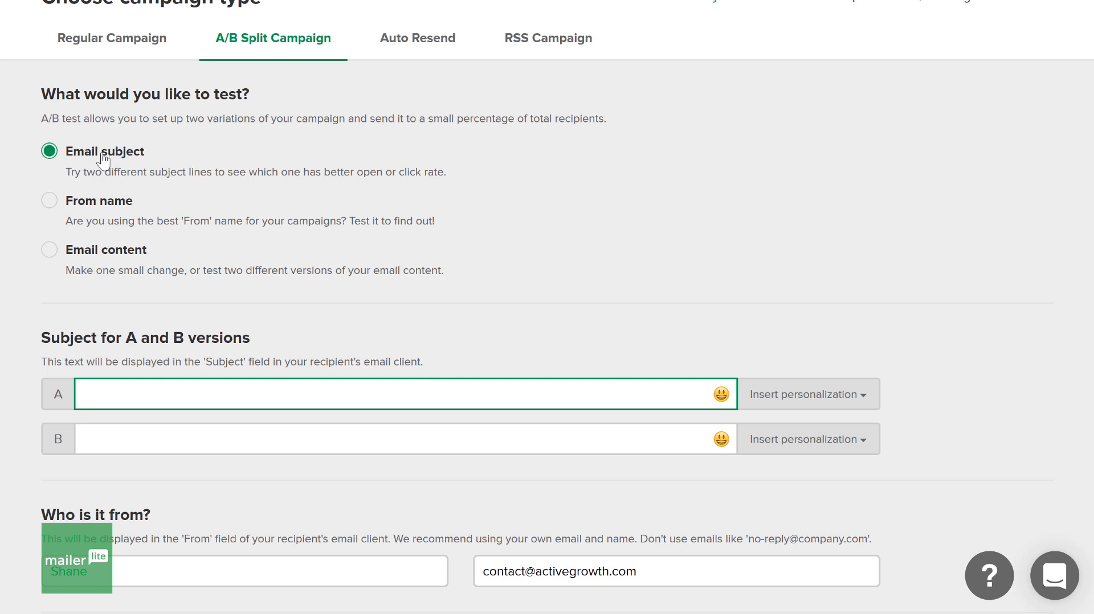
click(139, 200)
click(108, 253)
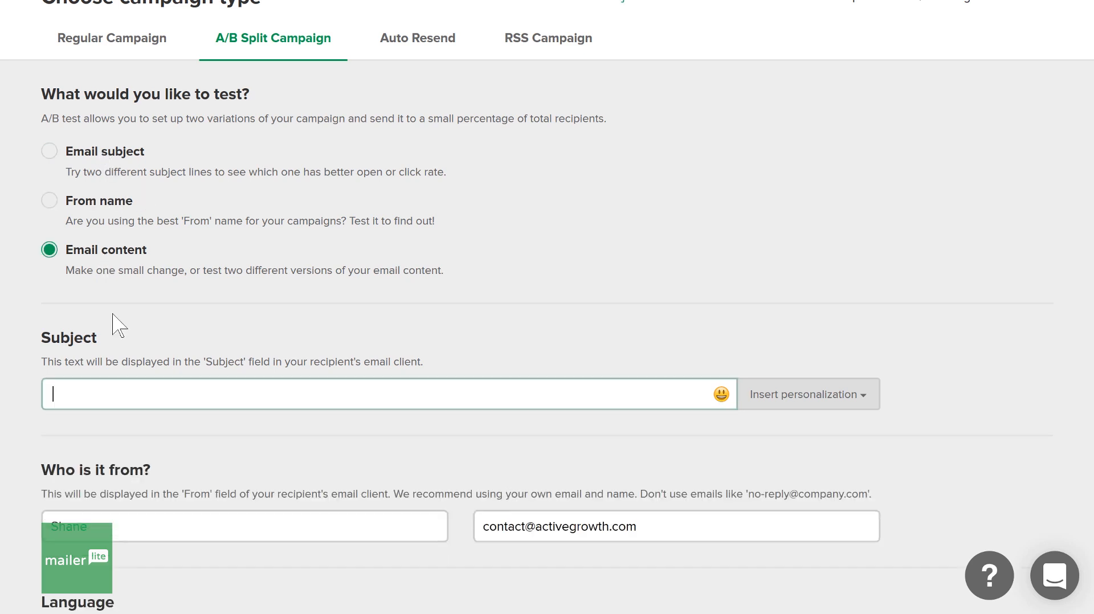
click(103, 161)
- Enter Test 1 and Test 2 as the subjects for versions A and B and continue to the template selection
scroll(227, 242, down, 2)
text(Test 2)
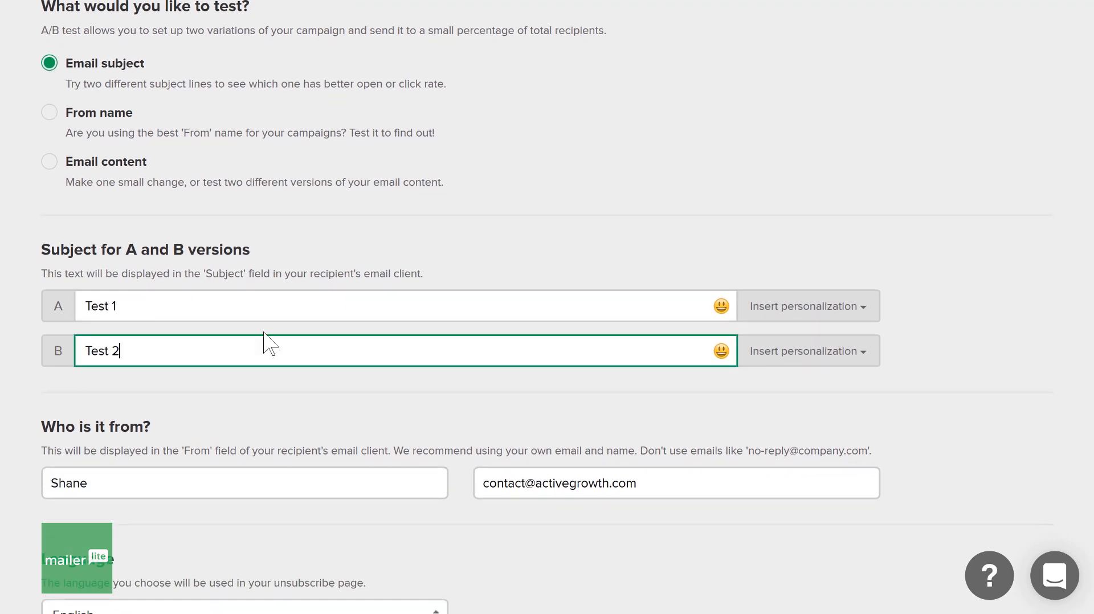
scroll(268, 341, down, 3)
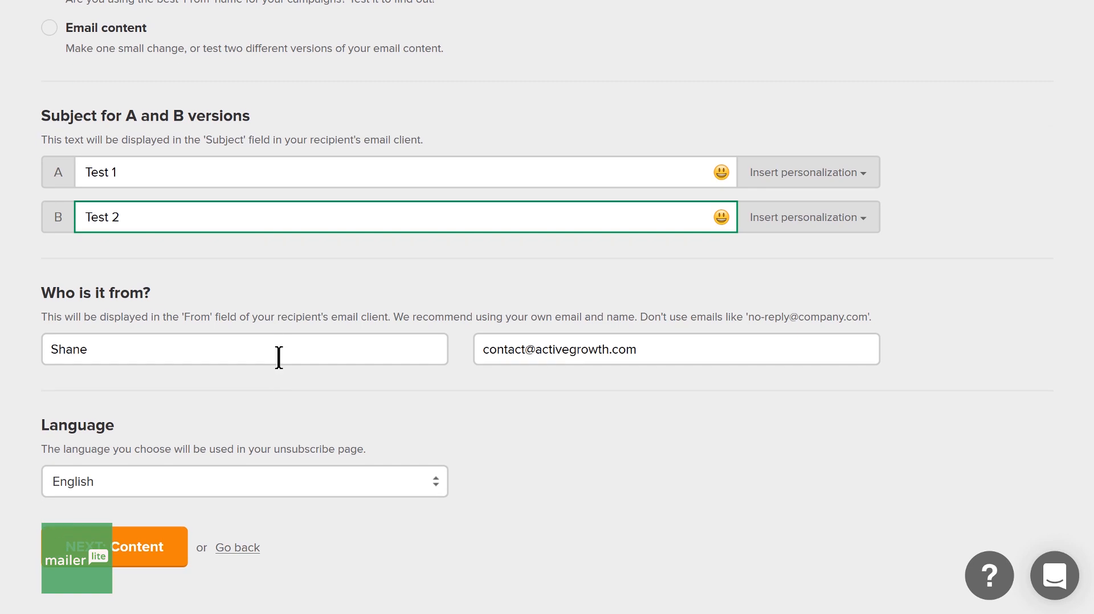
click(478, 420)
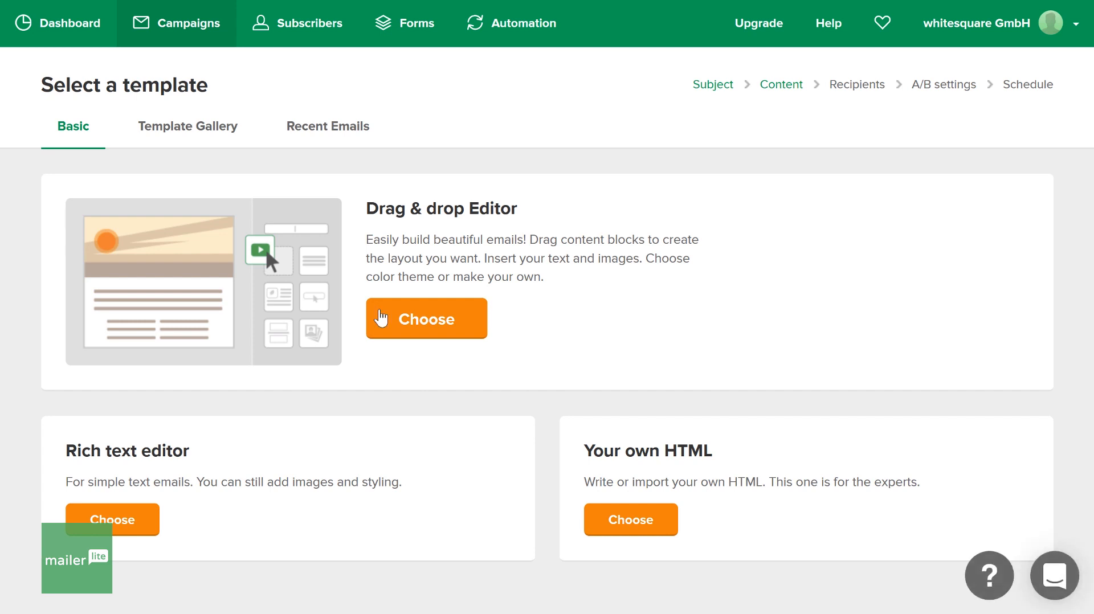
- Choose the rich text editor, insert the sample text "asdfa sdfasd fasdf asdf" before the placeholder, and finish editing the content
click(117, 521)
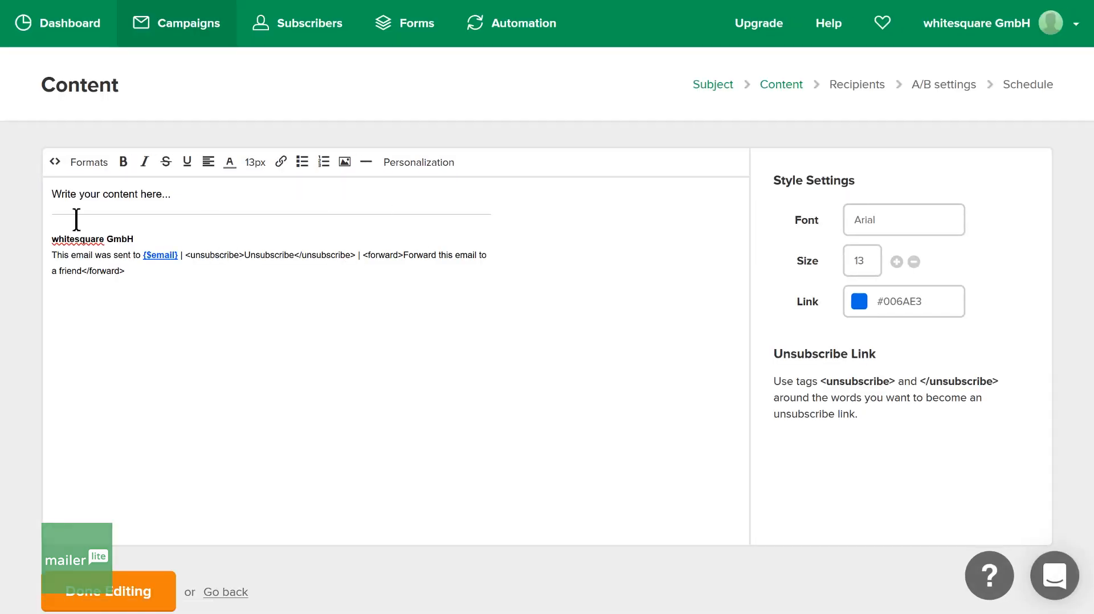
text(asdfa sdfasd fasdf asdf)
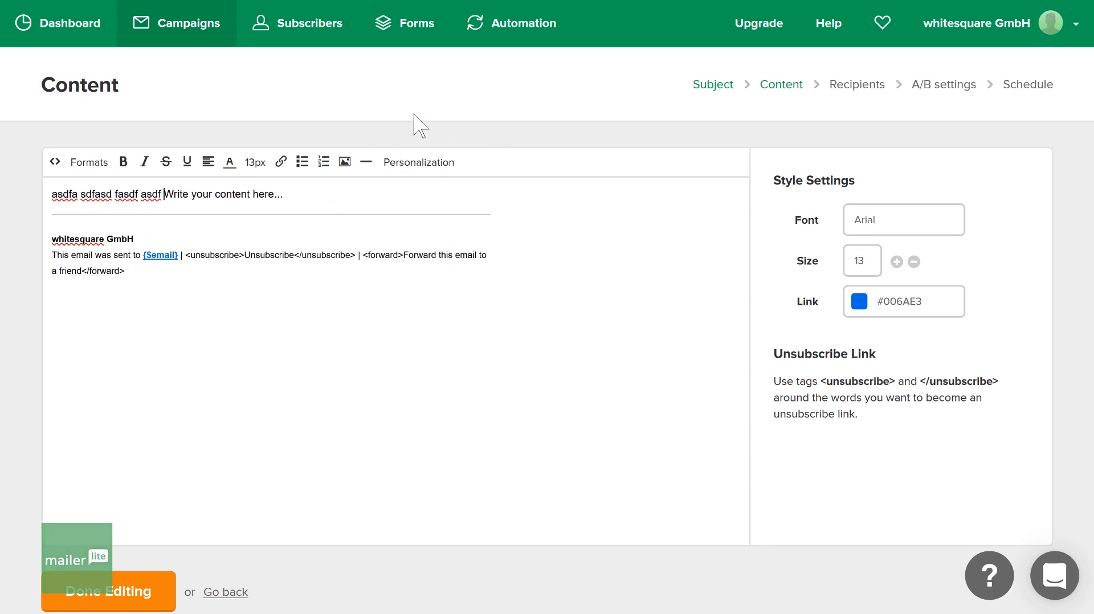
scroll(833, 363, down, 1)
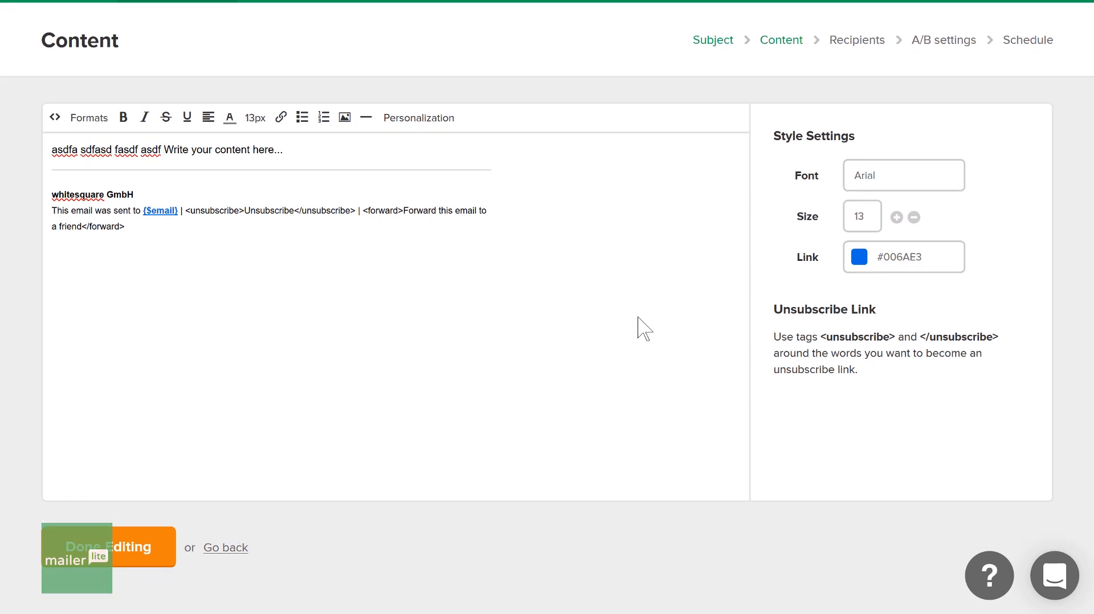
scroll(640, 326, up, 1)
click(109, 591)
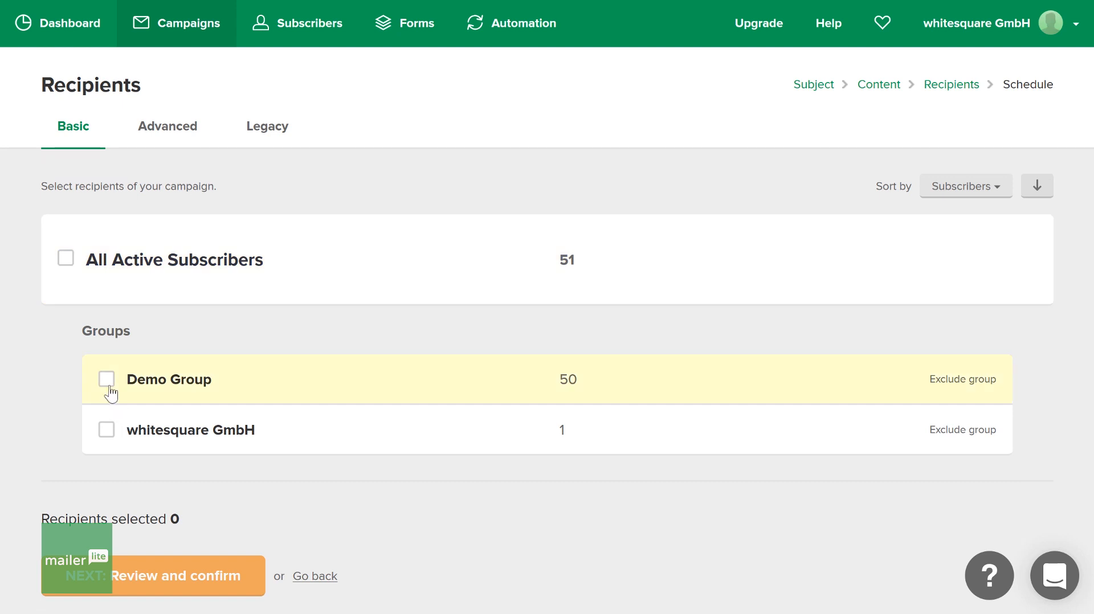
- Select Demo Group as the campaign's recipients and continue to the A/B settings
click(106, 380)
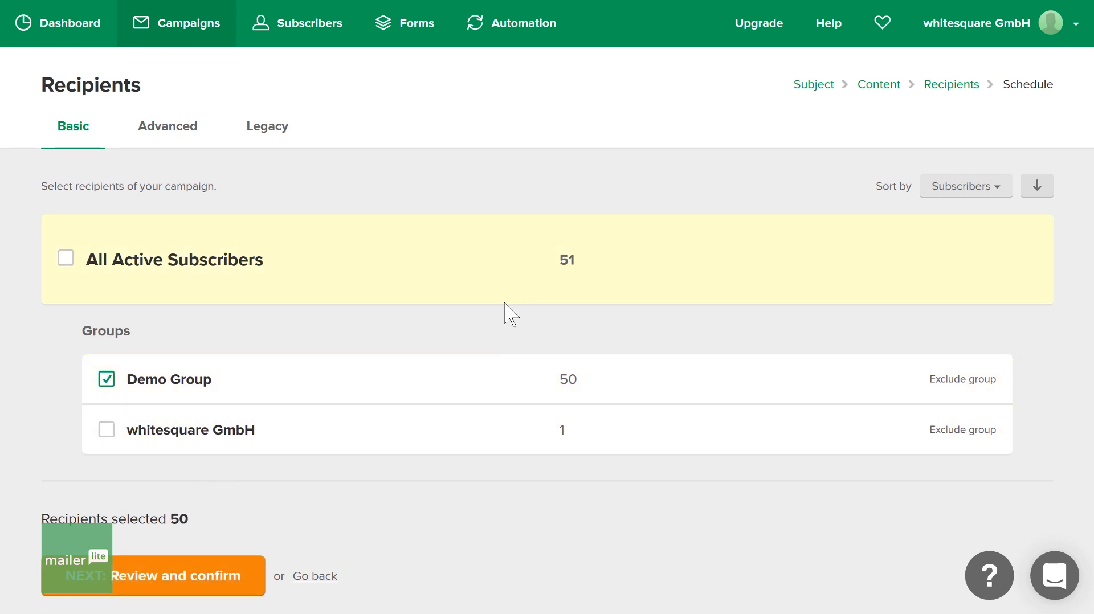
scroll(623, 316, down, 1)
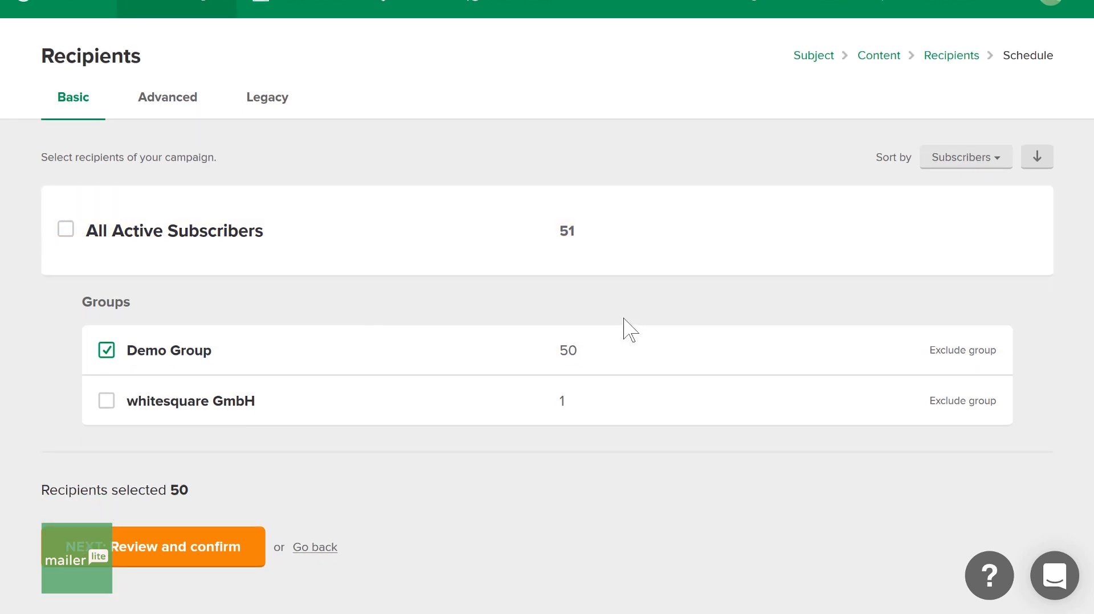
click(215, 555)
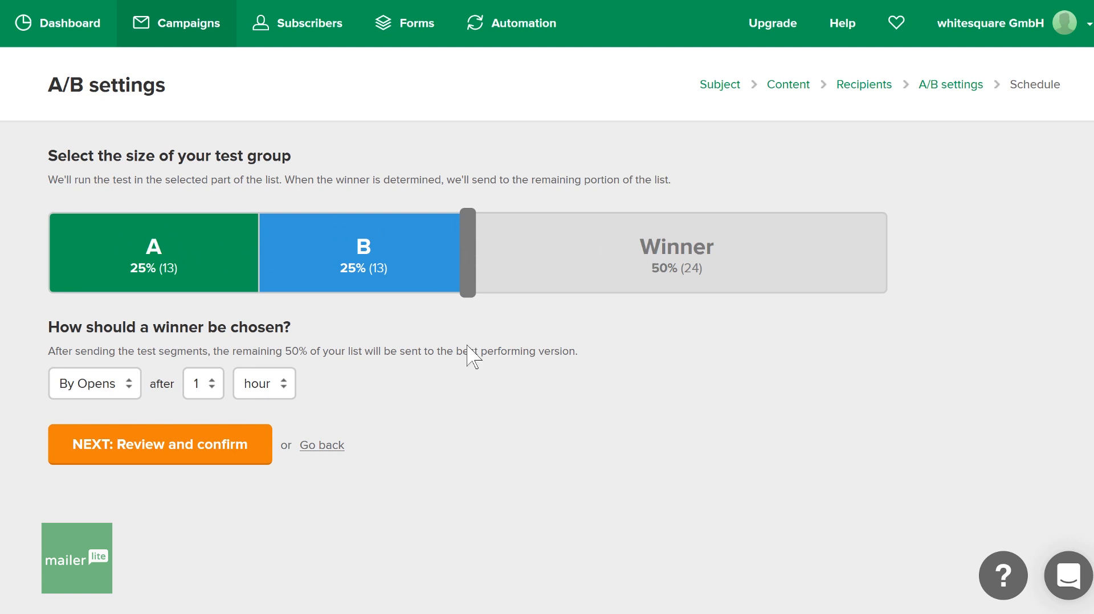
- Set test groups A and B to 16% each and, after trying clicks, choose opens as the winner criterion
drag(431, 251, 315, 246)
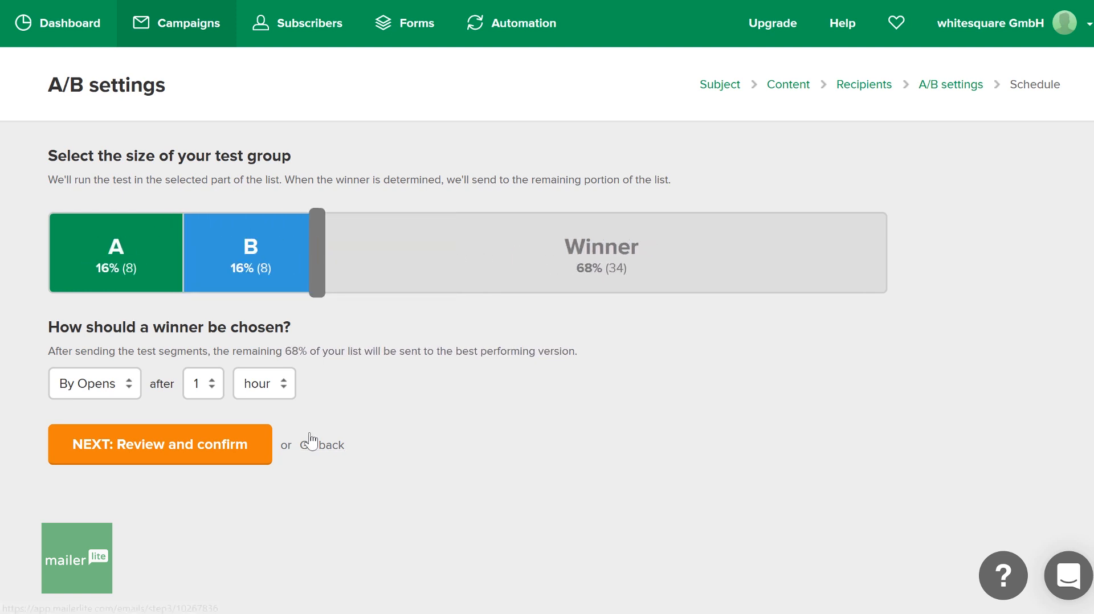
click(131, 395)
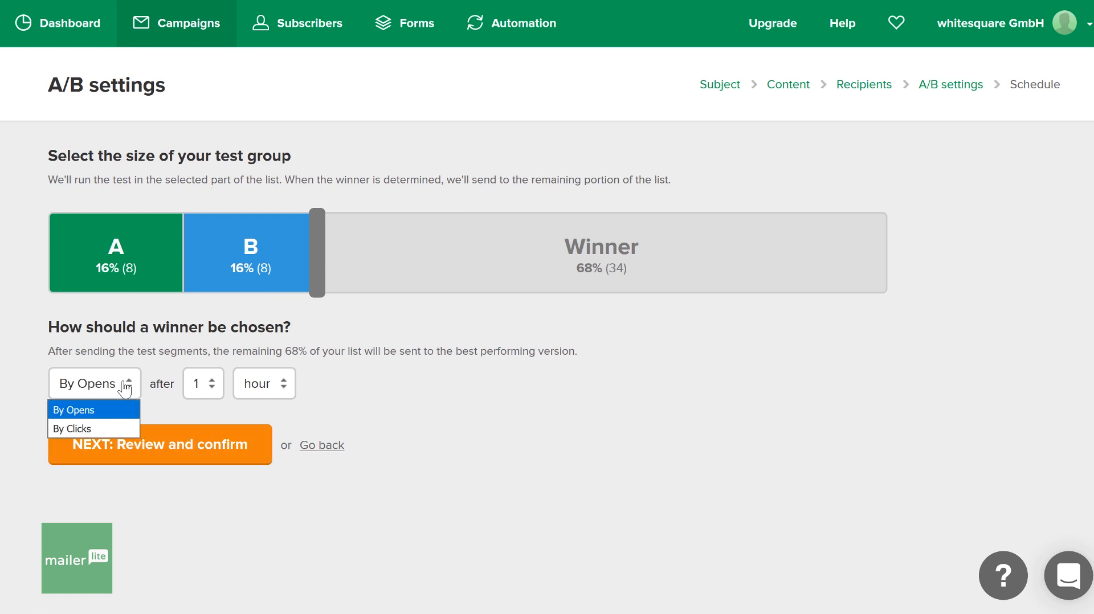
click(83, 431)
click(91, 386)
click(92, 414)
- Set the winner selection delay to 4 hours and proceed to review the campaign's subject, content, recipients and split settings
click(196, 387)
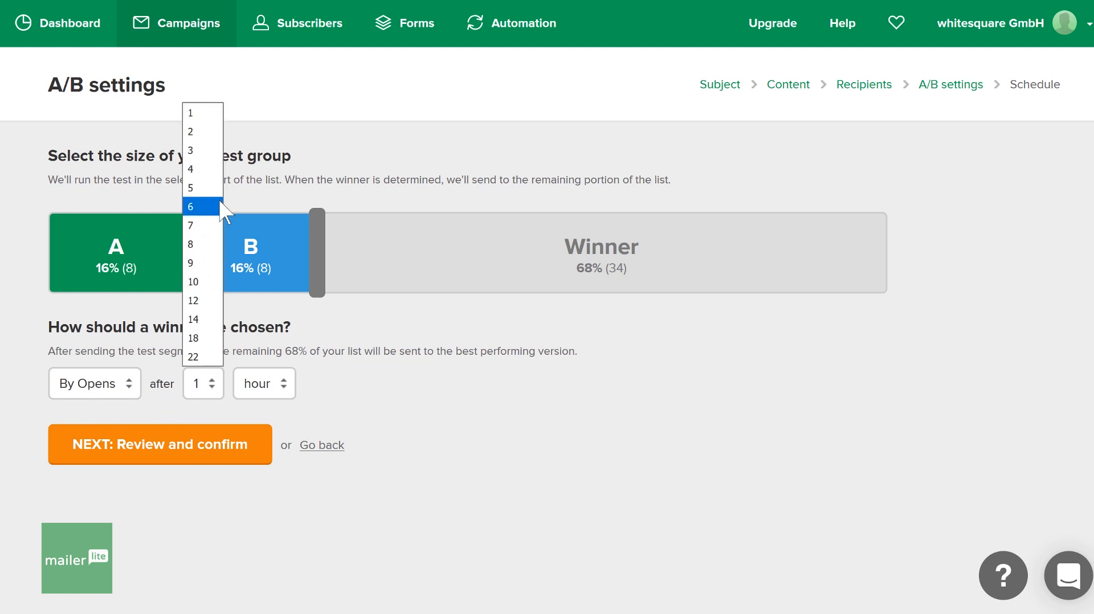
click(212, 170)
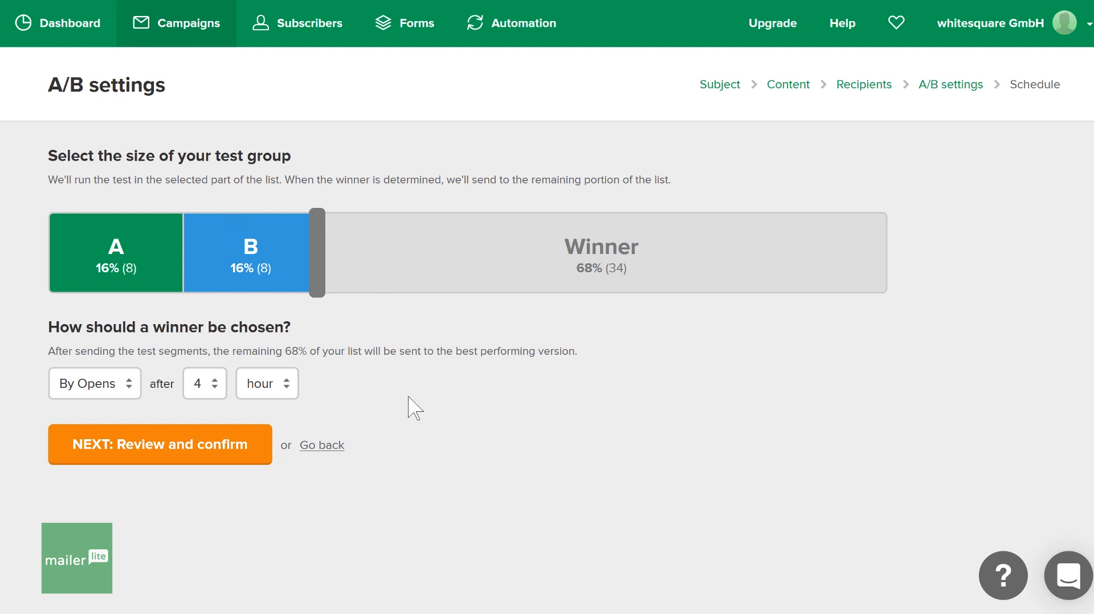
click(233, 459)
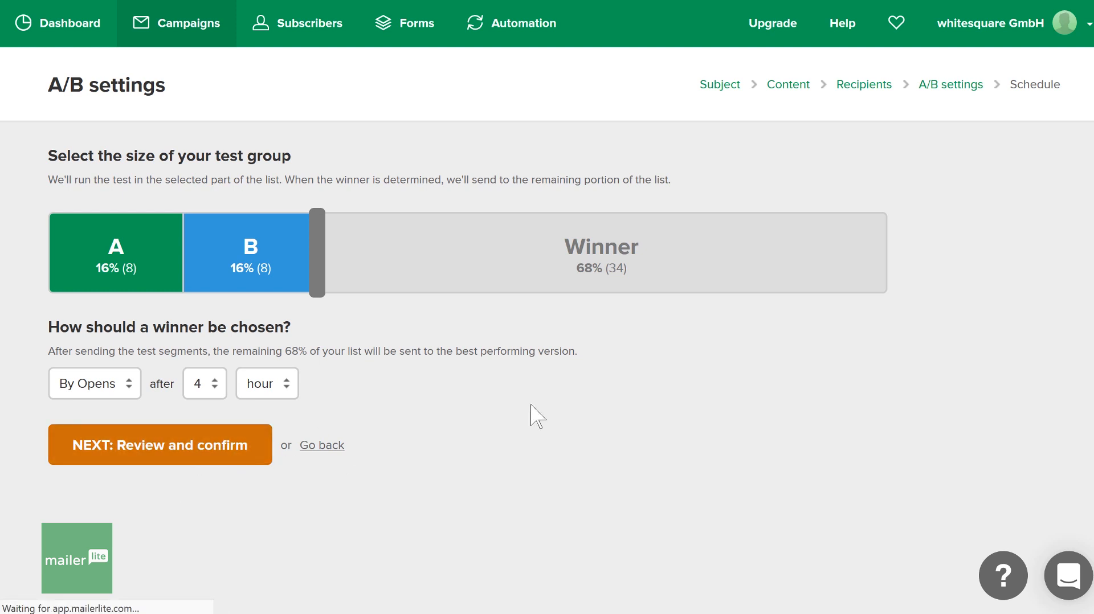
scroll(567, 330, down, 9)
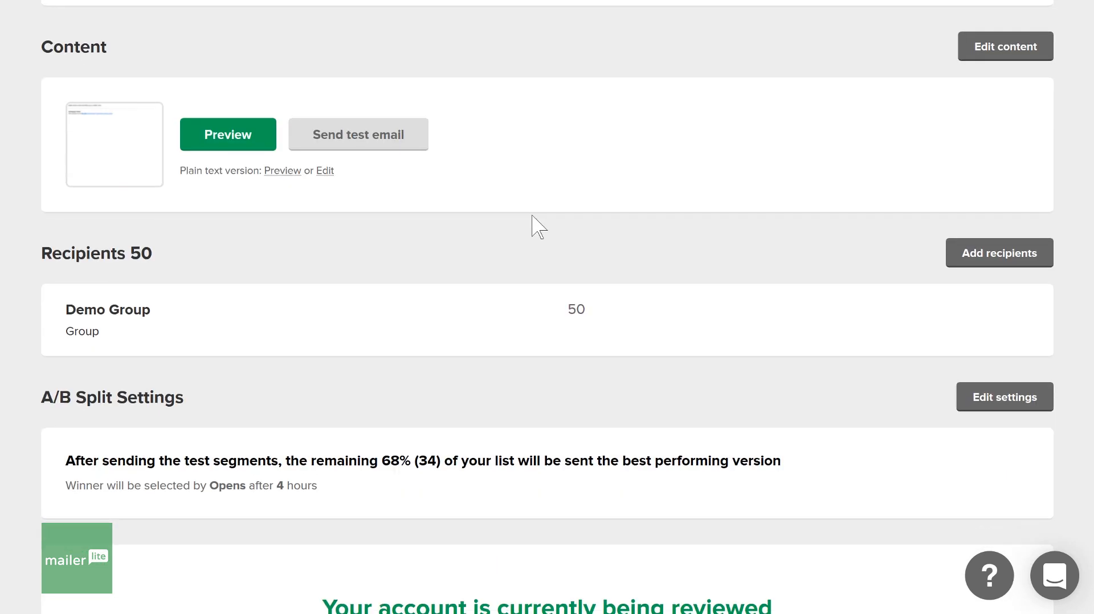
scroll(485, 411, up, 9)
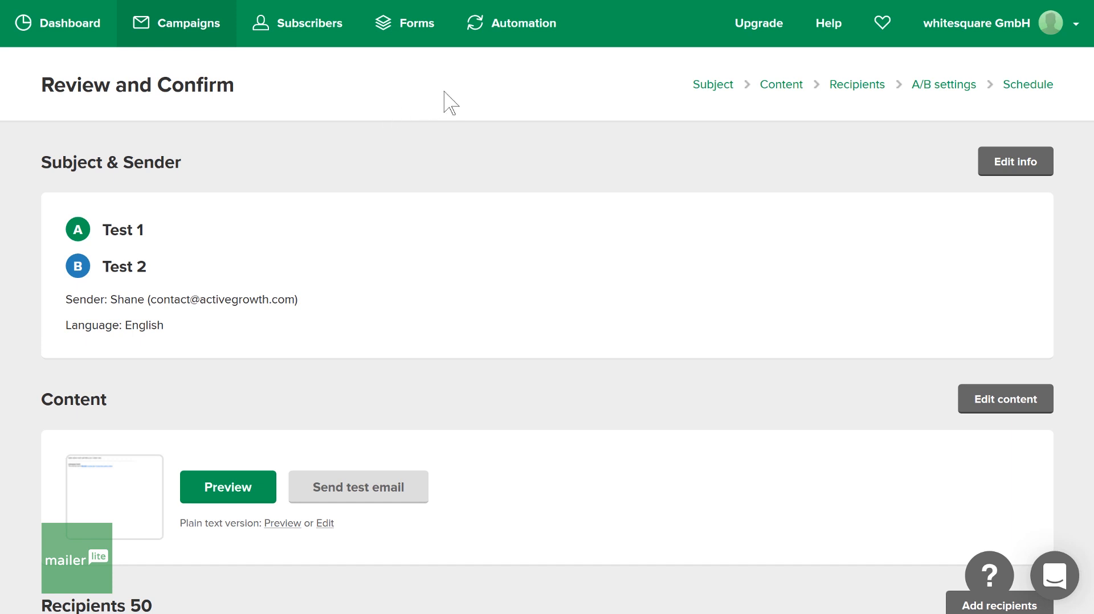
- Open the Demo Group automation workflow and examine its Test email, delay, opened condition and the two resulting branches
click(518, 37)
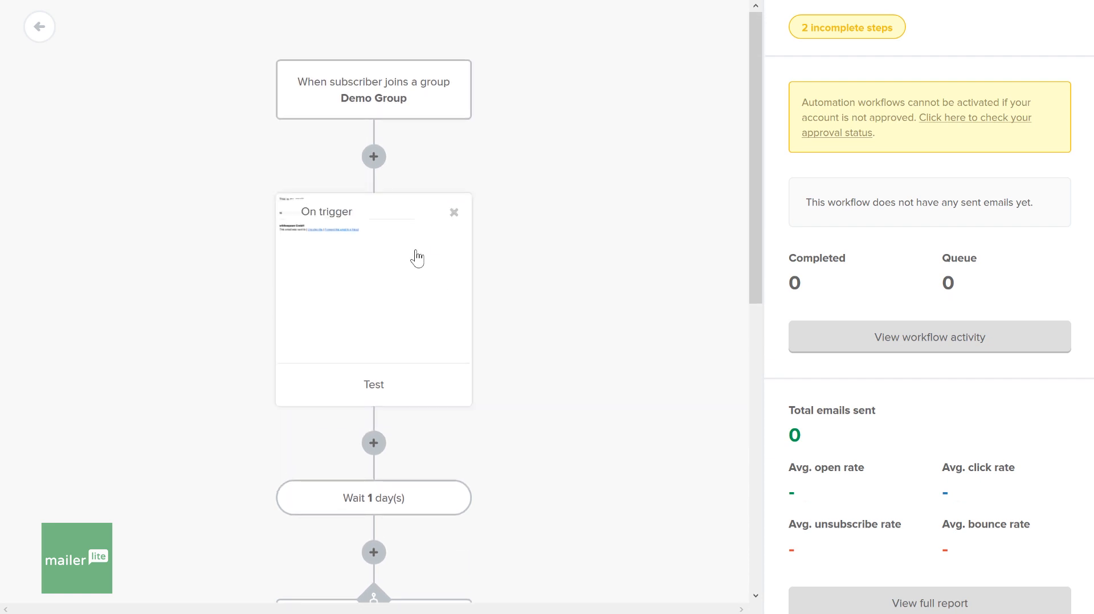
scroll(417, 258, down, 7)
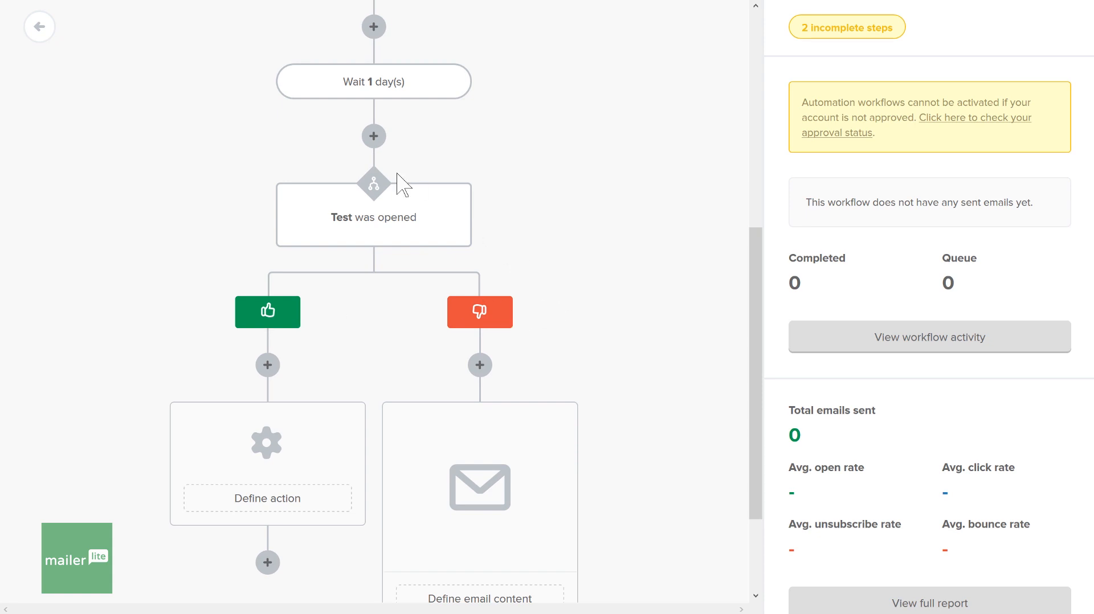
scroll(397, 174, up, 6)
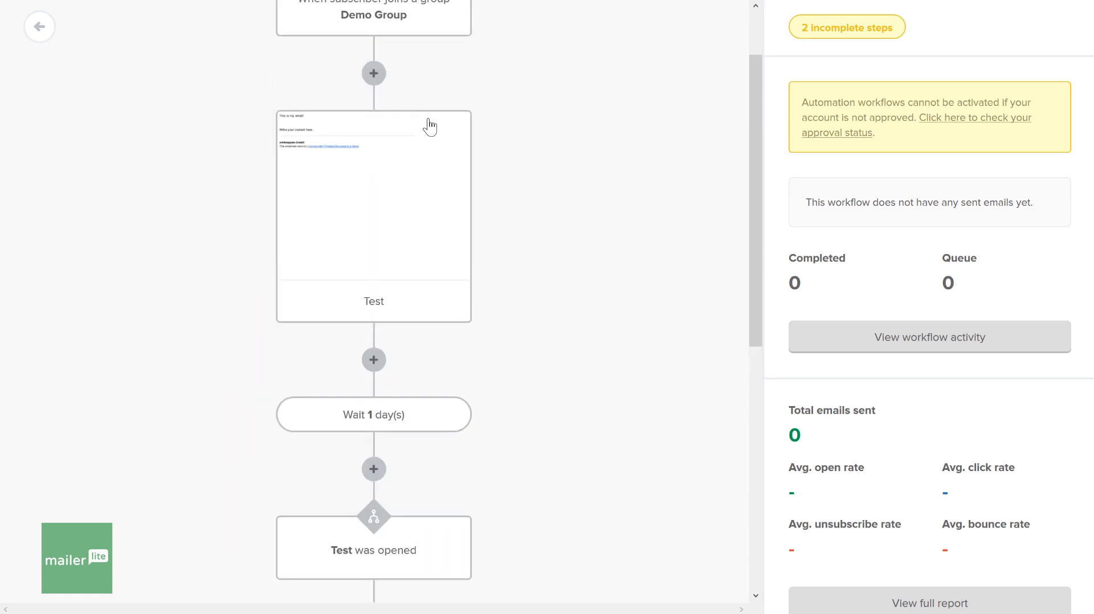
scroll(430, 126, down, 7)
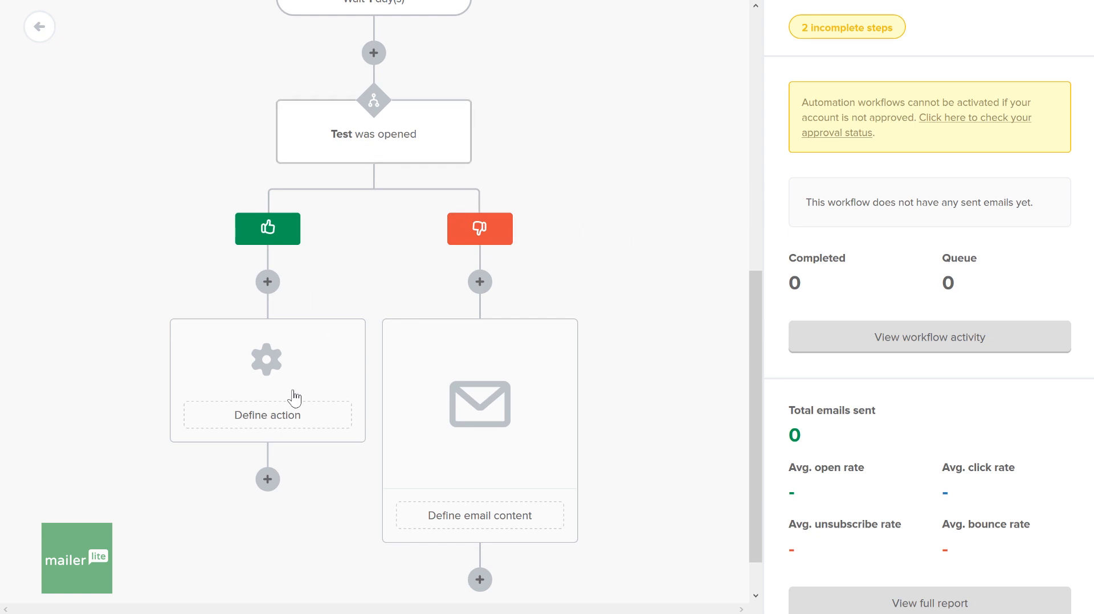
scroll(576, 168, up, 7)
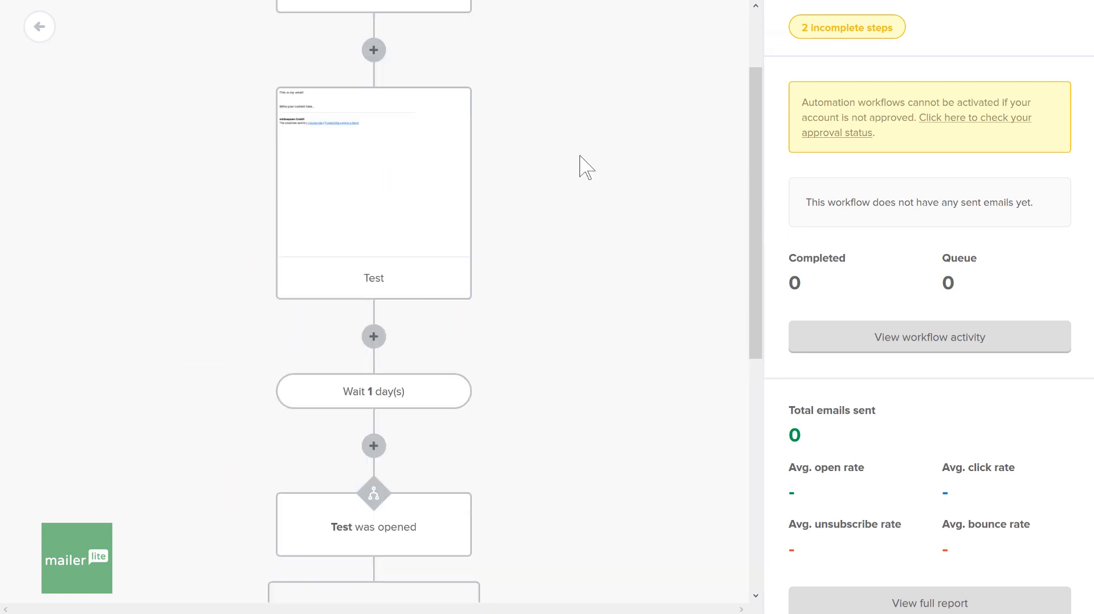
scroll(581, 166, down, 1)
scroll(581, 167, up, 1)
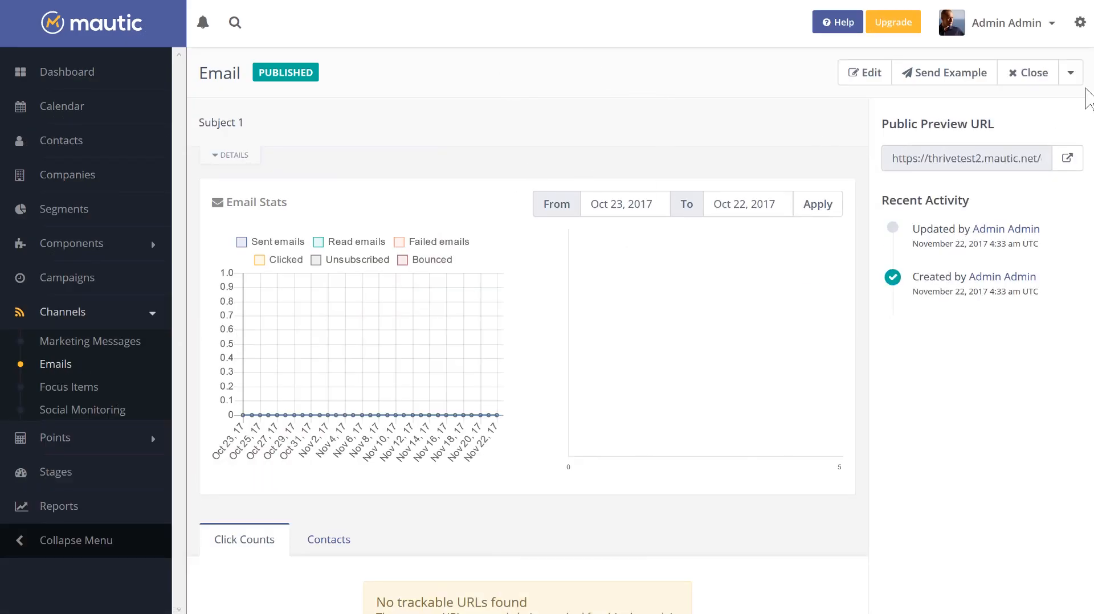
- In Mautic, start a new A/B test variant of the published email and look through the available themes
click(1070, 73)
click(1019, 105)
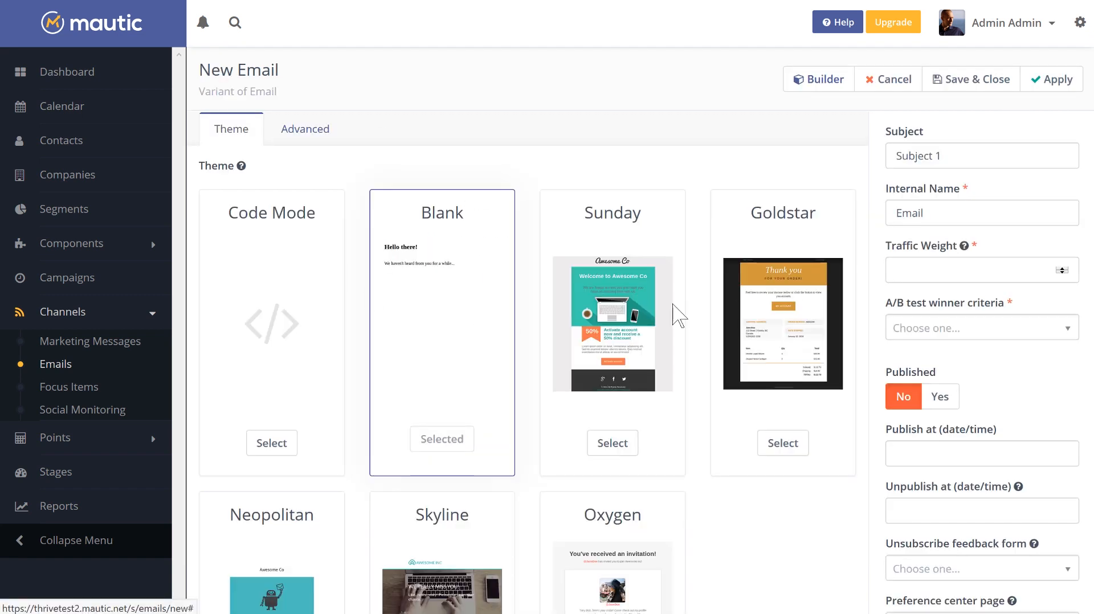
scroll(414, 230, down, 3)
scroll(578, 208, up, 2)
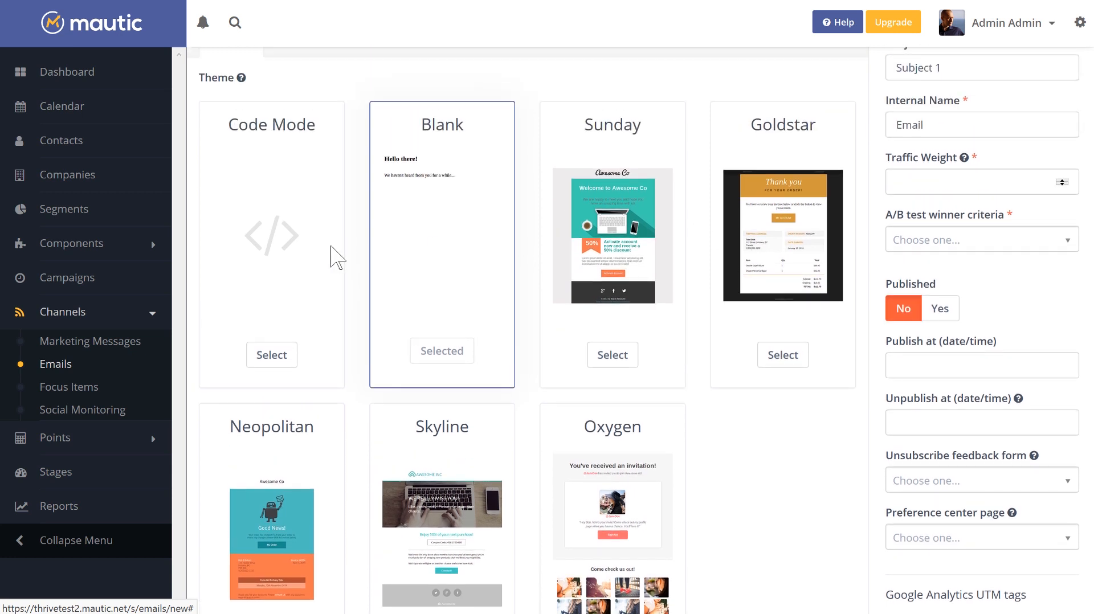
click(493, 230)
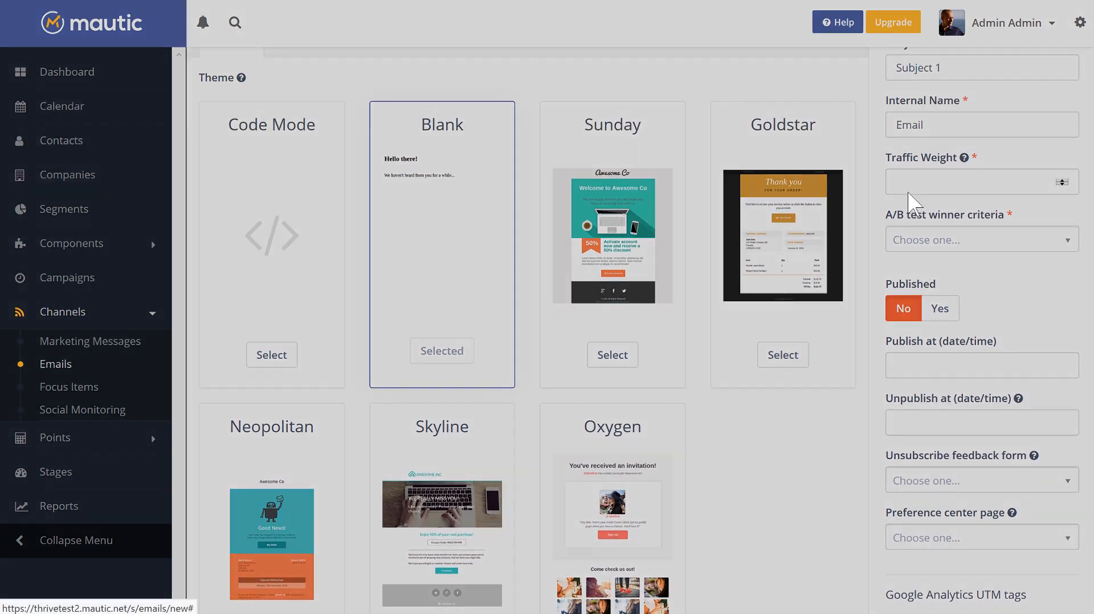
- Set the variant's subject to "Subject 2" and its internal name to "Email Test Version"
click(945, 154)
click(949, 156)
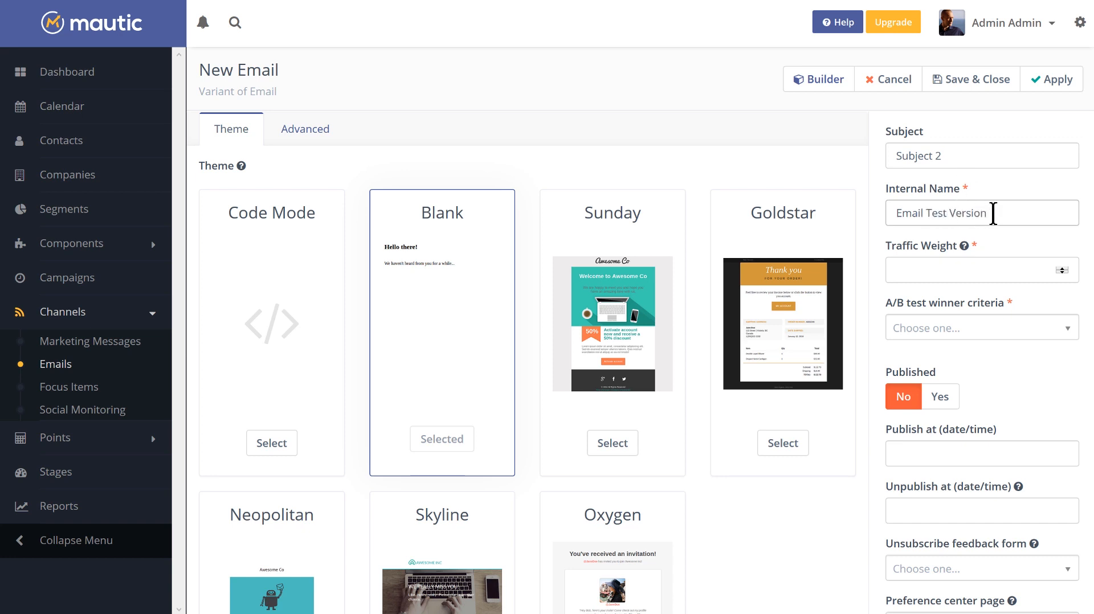
key(Tab)
key(Tab)
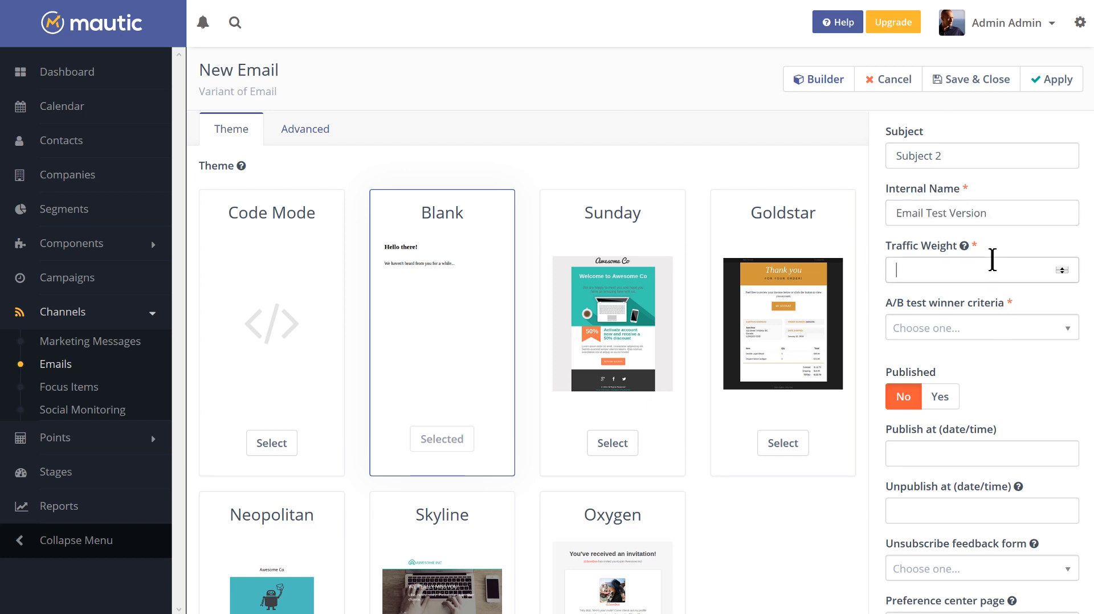
- Give the variant a traffic weight of 25 and Read rate as the A/B test winner criterion, and save it
mouse_move(966, 243)
click(963, 303)
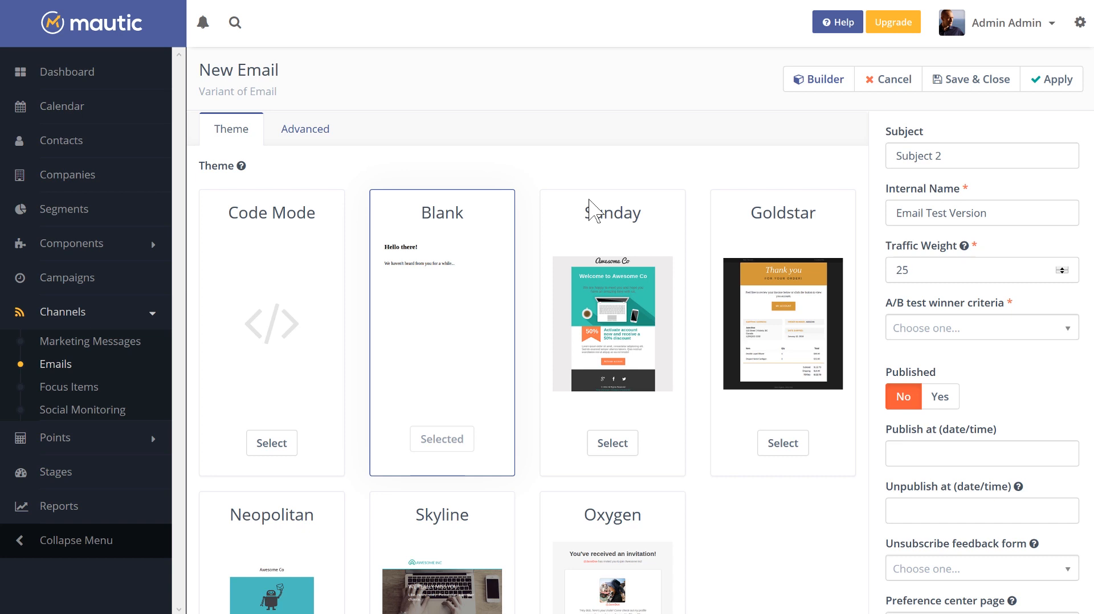
click(990, 329)
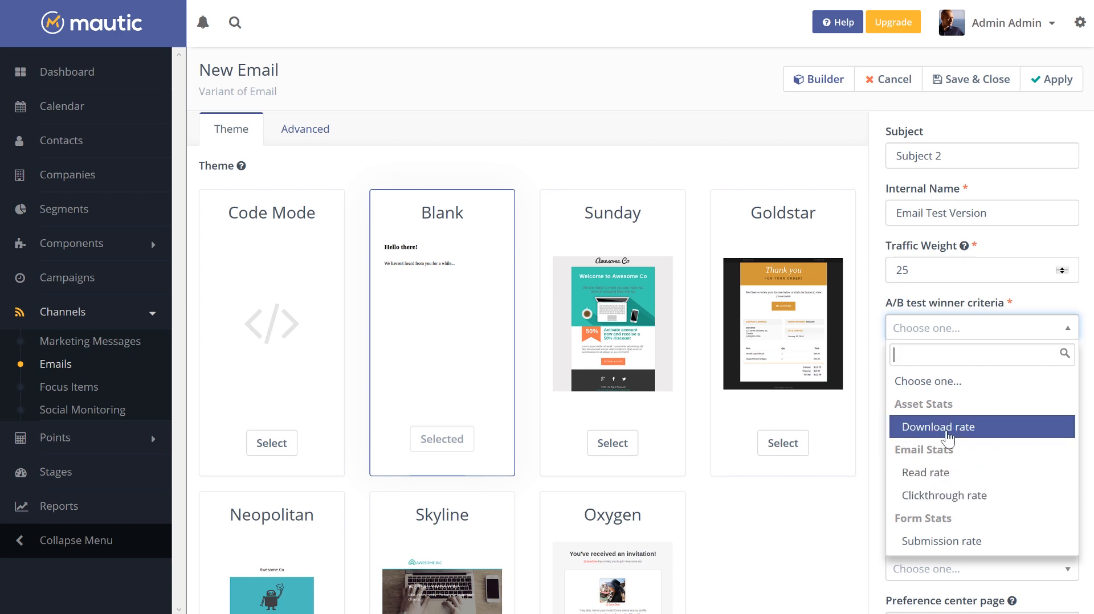
click(959, 474)
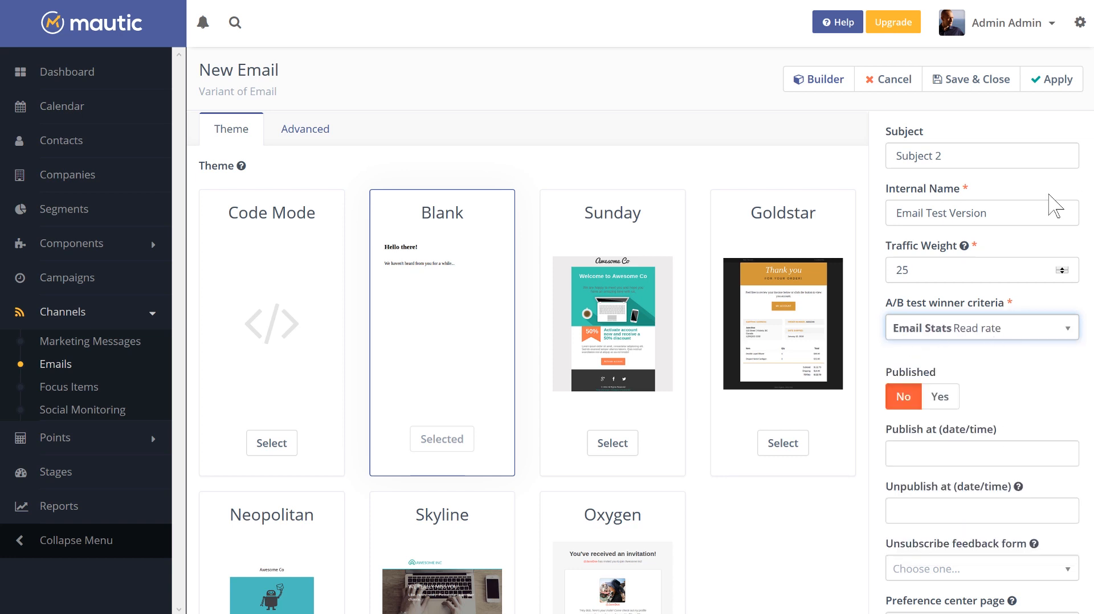
click(976, 86)
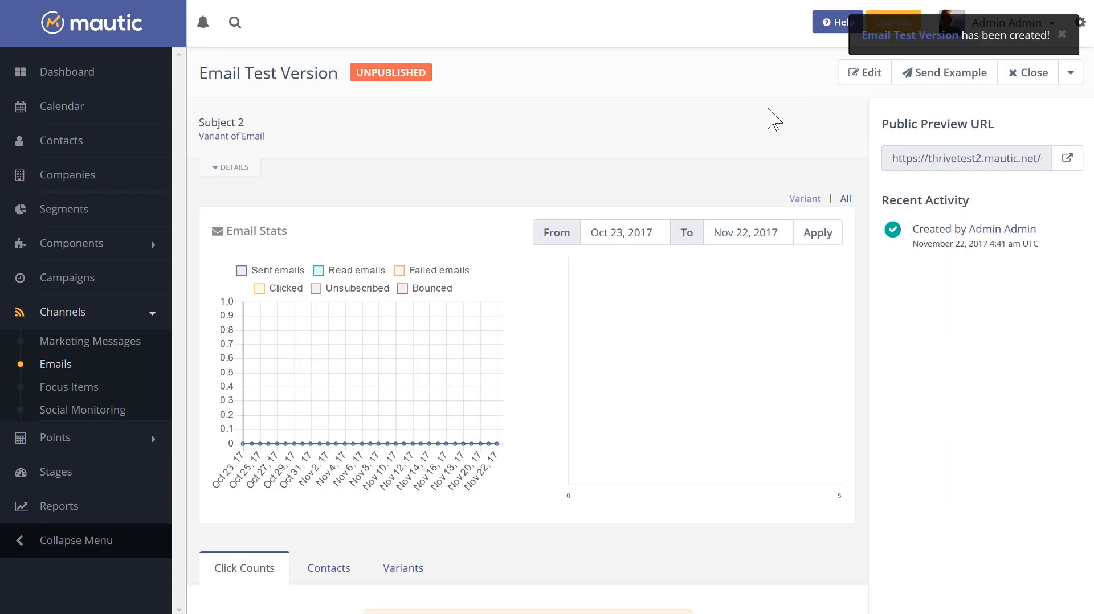
- Open the parent email's variants from the email list and publish Email Test Version
click(45, 371)
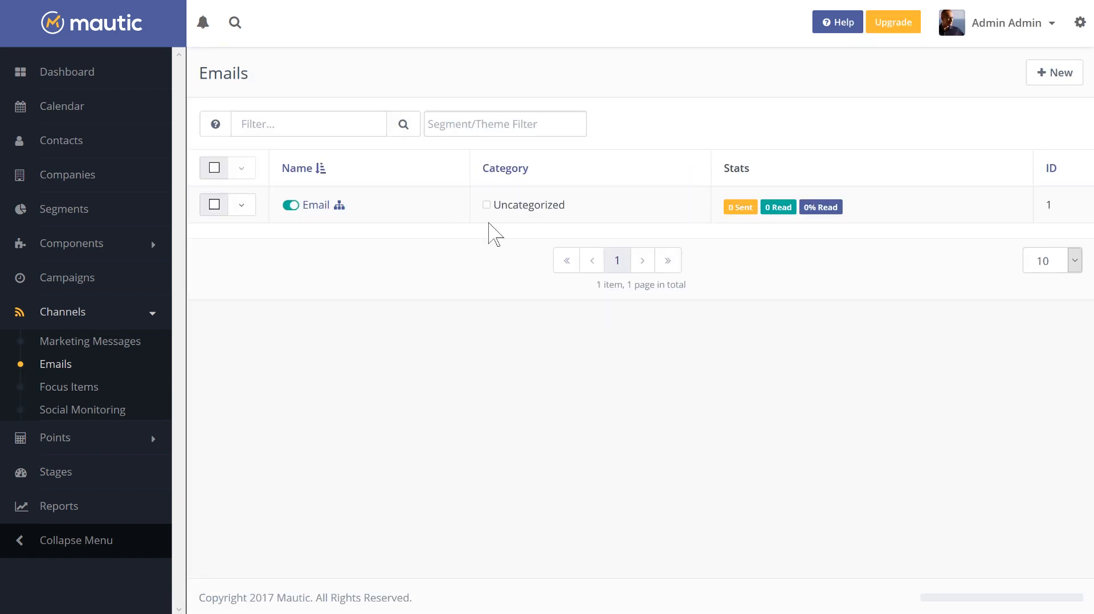
click(342, 211)
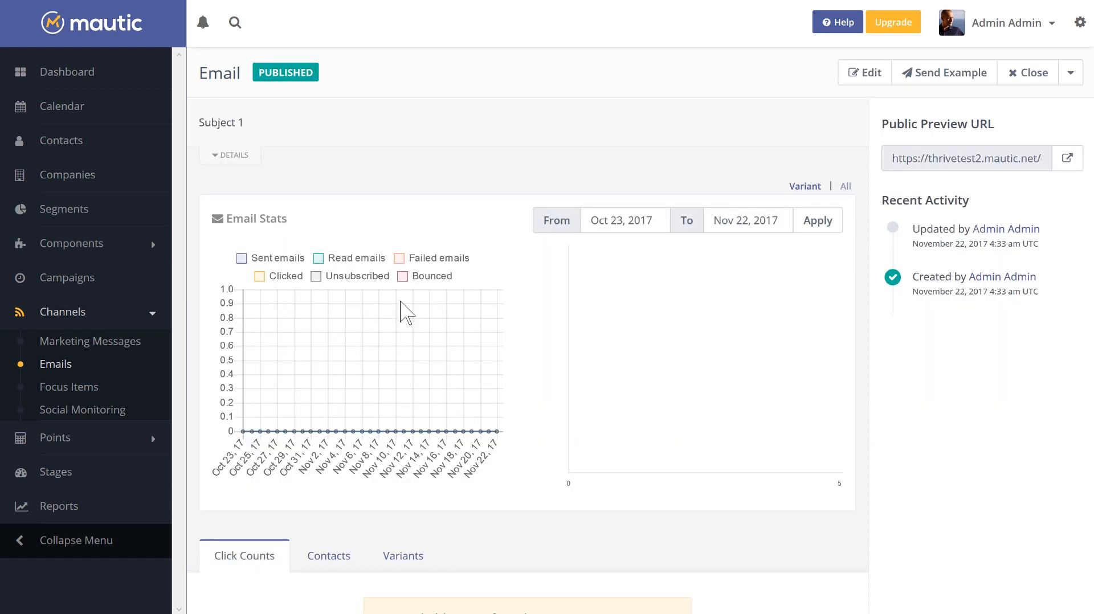
scroll(406, 312, down, 3)
click(399, 426)
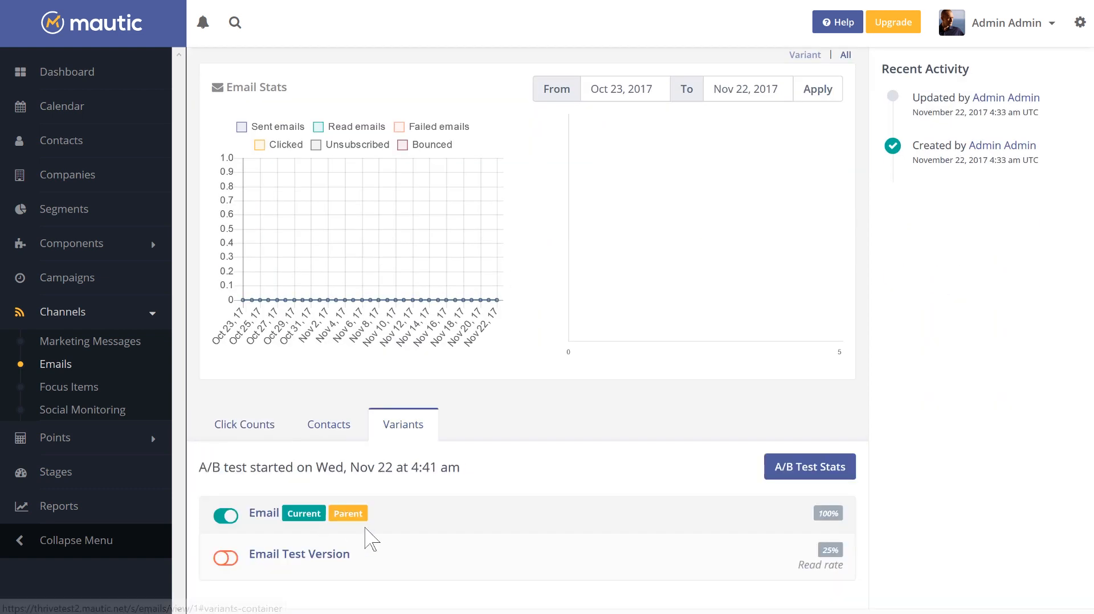
scroll(371, 539, down, 1)
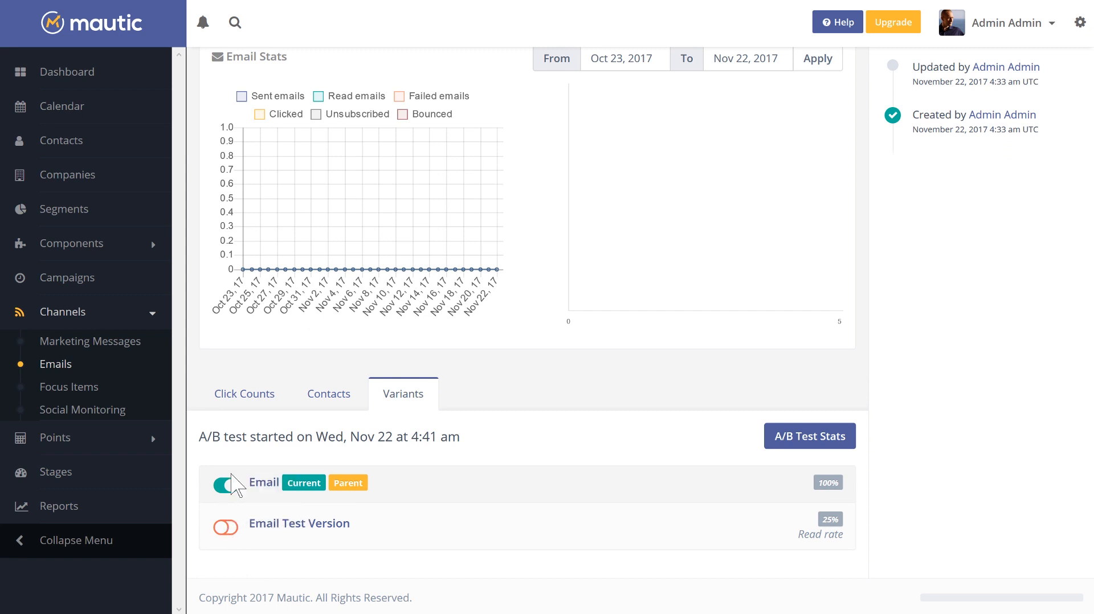
click(227, 529)
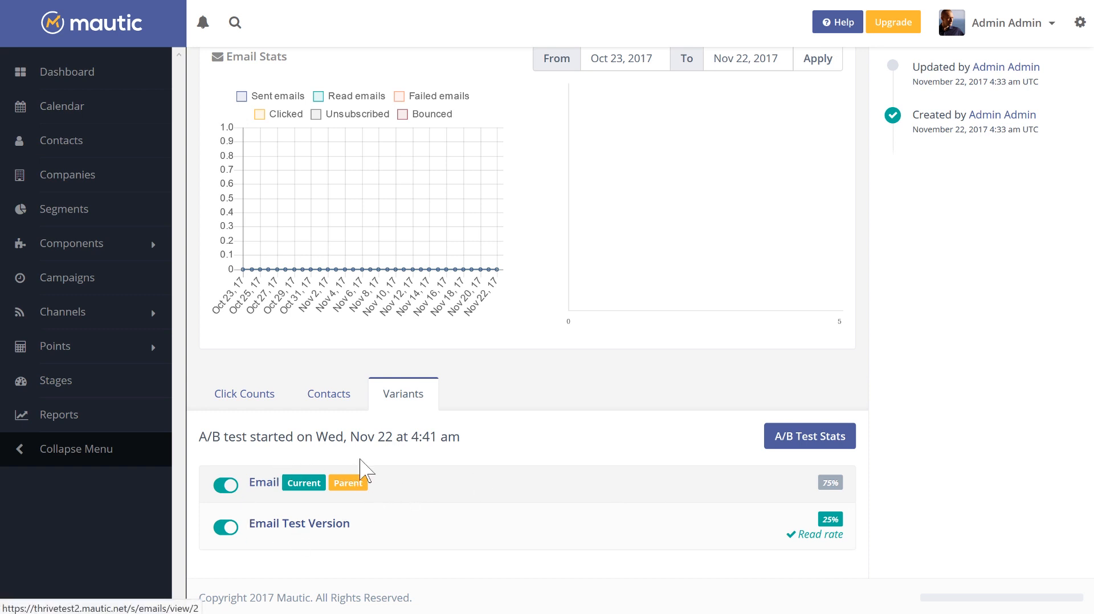
- Return to the parent email's variants and review the traffic split between the original and the test version
scroll(579, 464, up, 3)
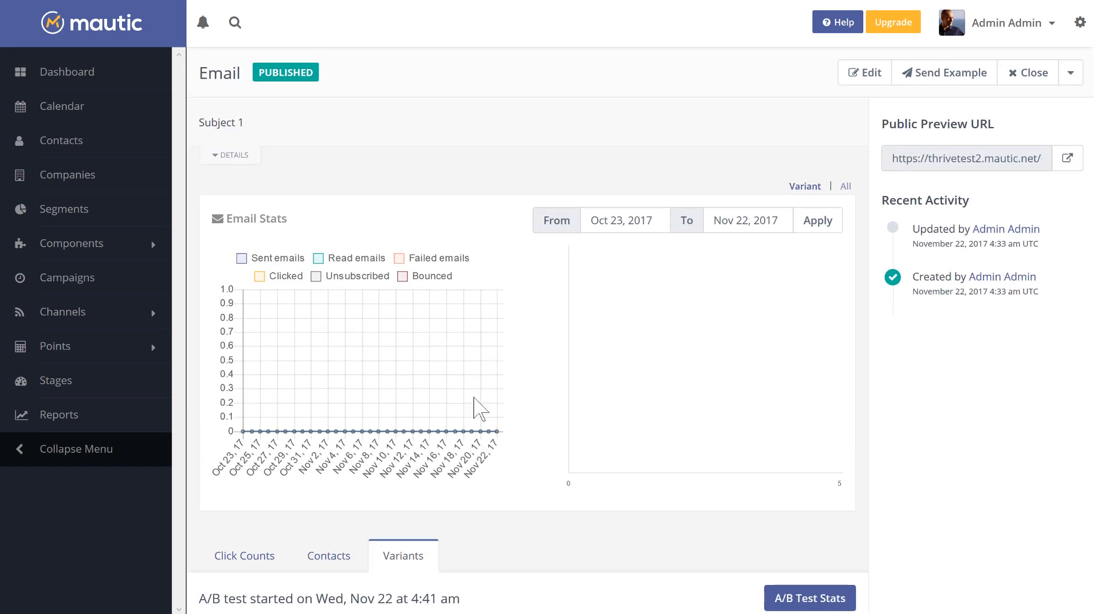
click(90, 279)
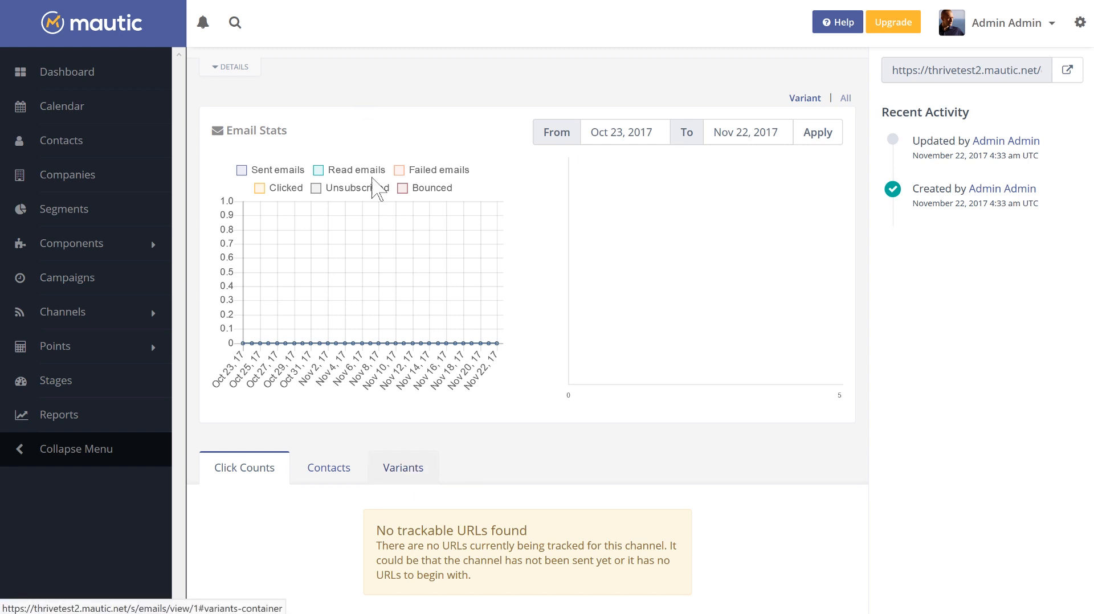
click(420, 473)
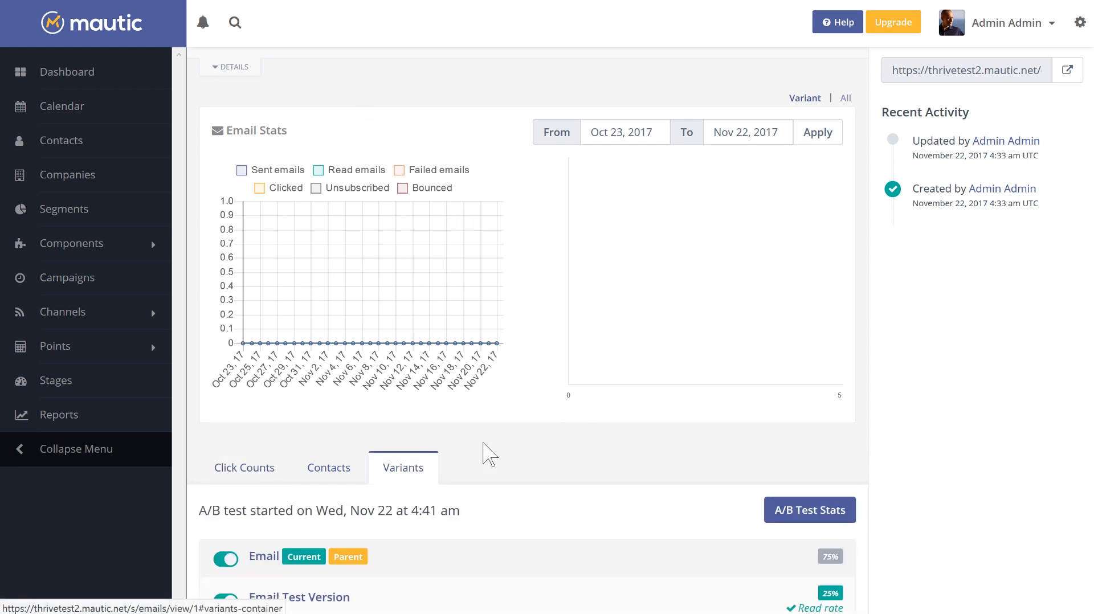
scroll(541, 456, down, 2)
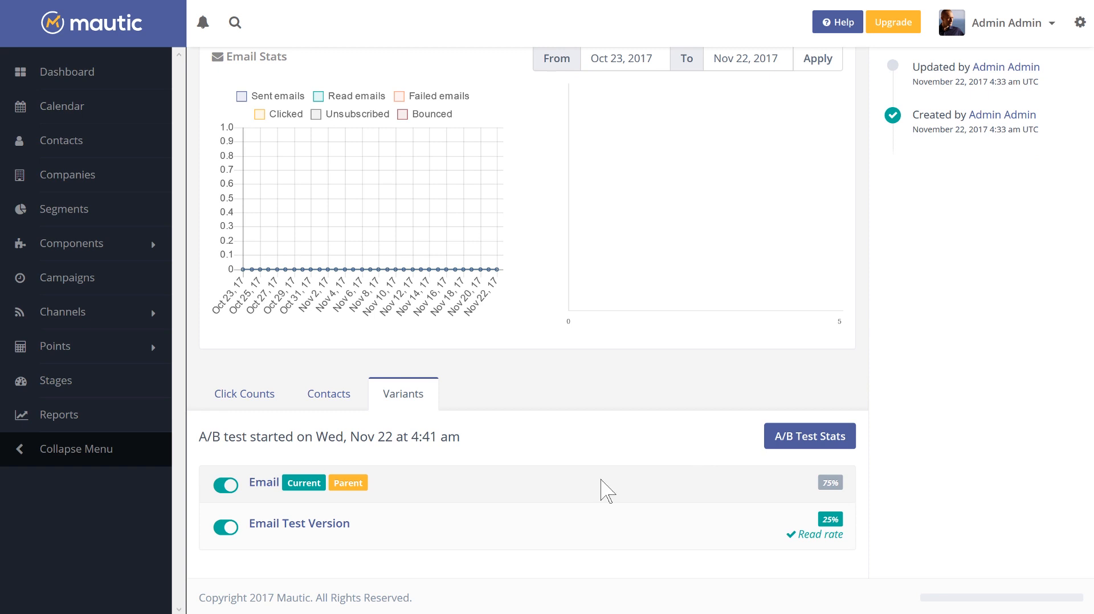
scroll(682, 178, up, 3)
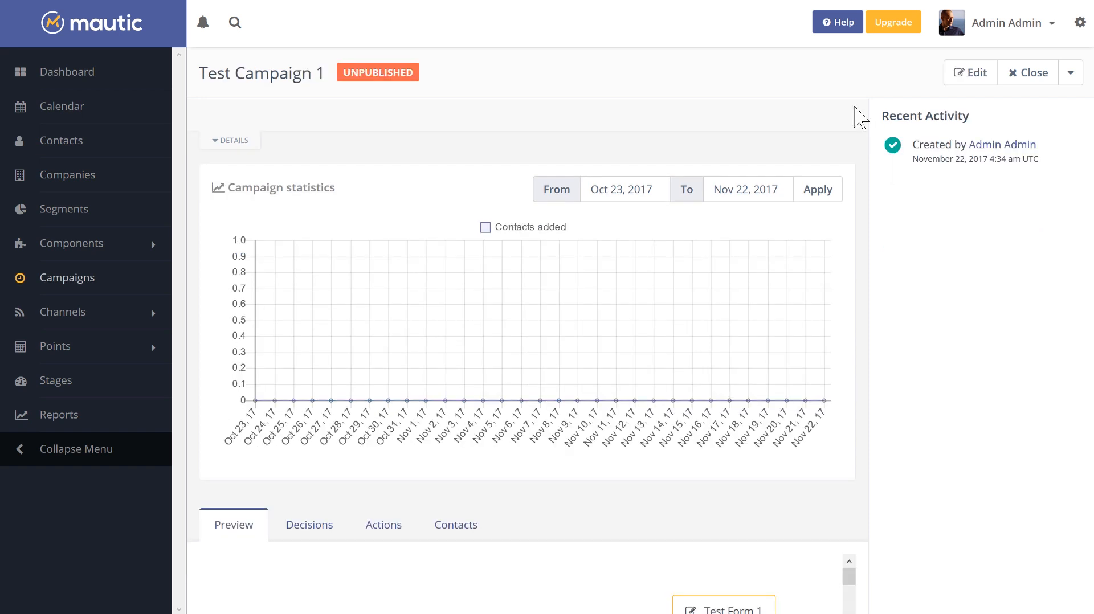
- Examine the workflow preview of Test Campaign 1, including the email opened decision and its branches, and open the workflow in the builder
scroll(706, 261, down, 5)
scroll(709, 270, down, 2)
scroll(534, 376, up, 2)
scroll(535, 376, down, 3)
scroll(539, 379, right, 5)
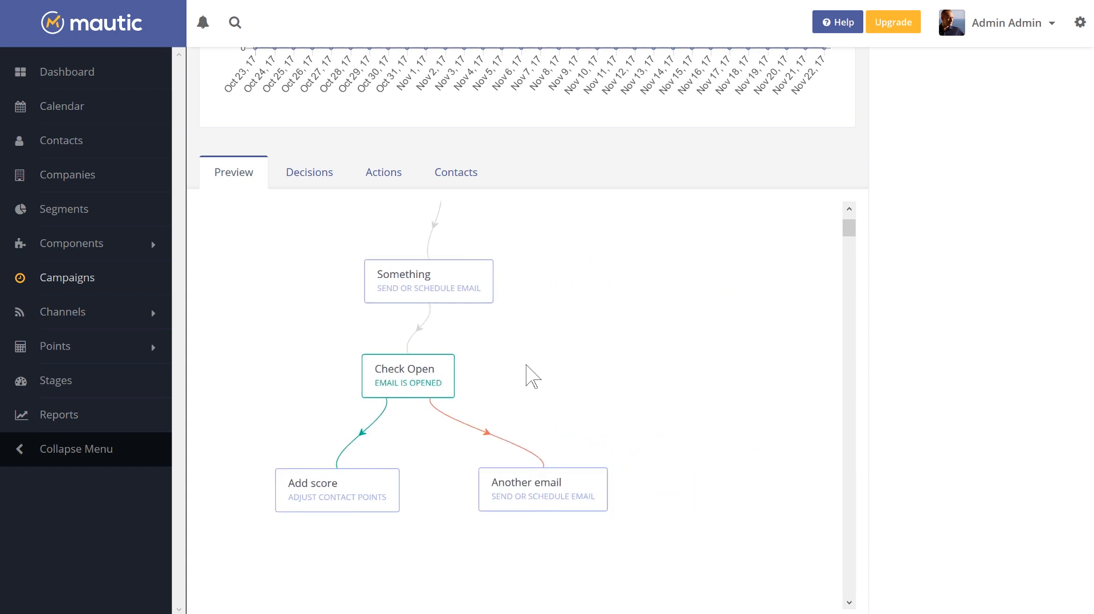
scroll(490, 324, up, 3)
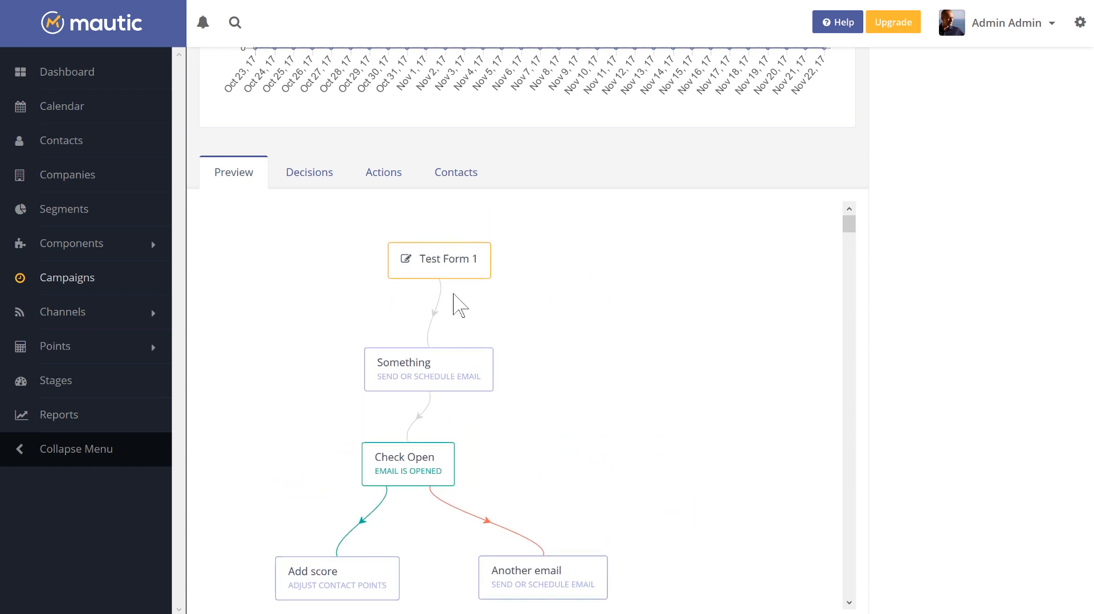
scroll(433, 342, down, 5)
scroll(462, 319, up, 2)
scroll(659, 391, up, 3)
scroll(949, 194, up, 6)
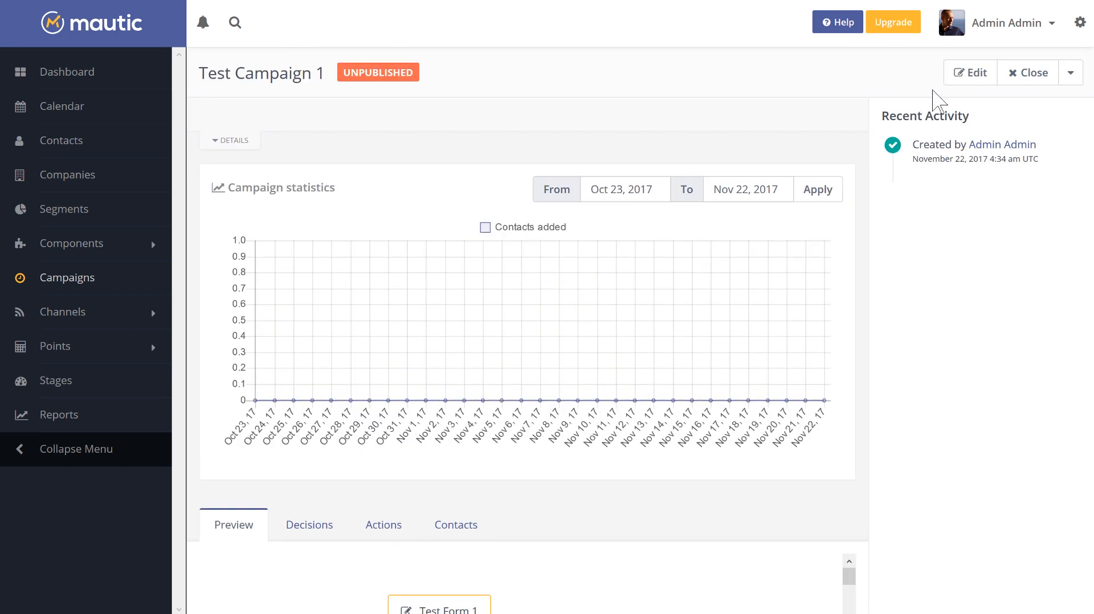
click(969, 76)
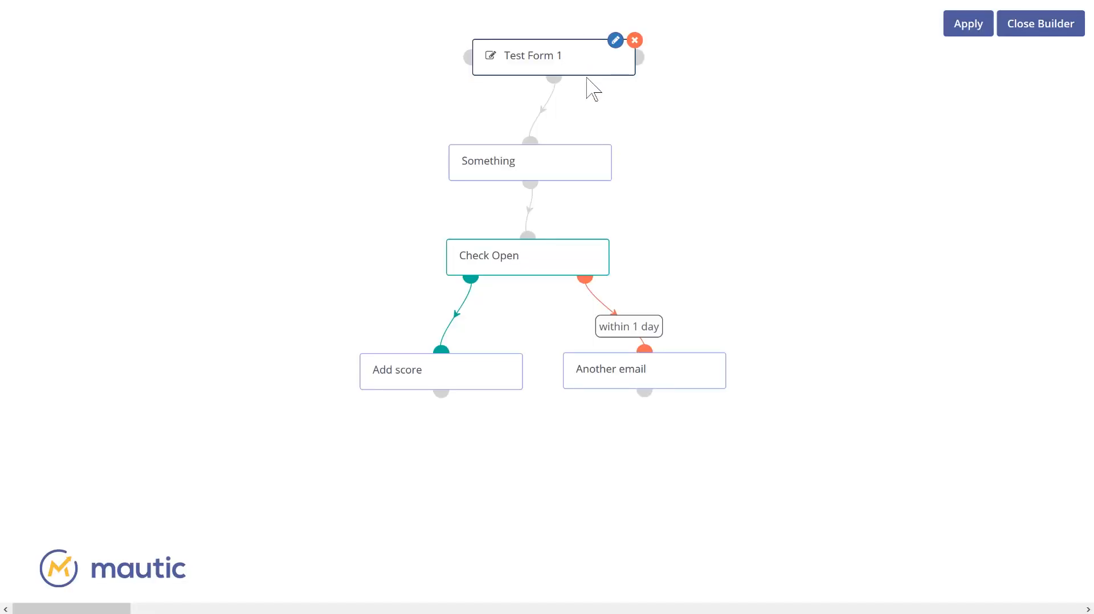